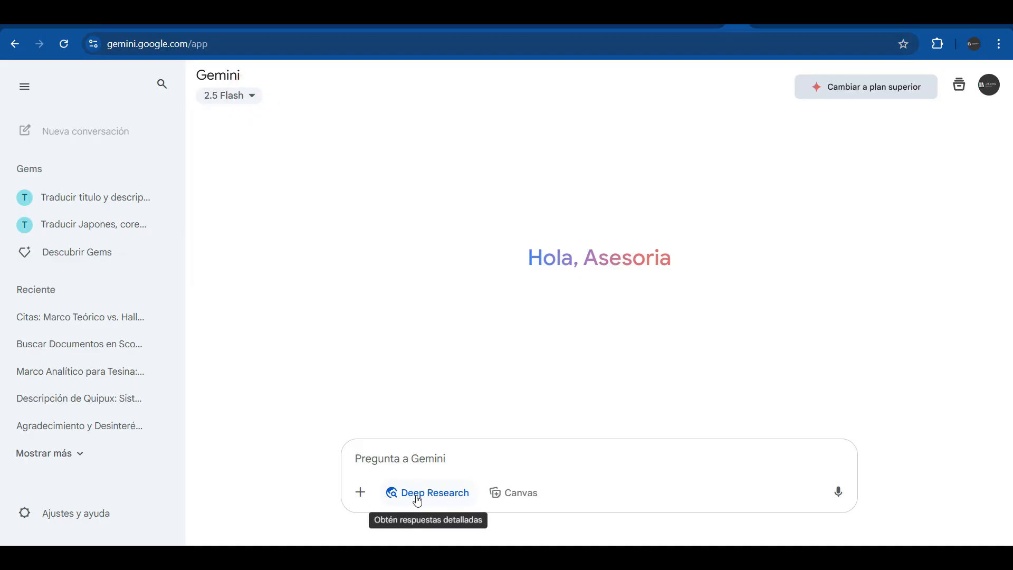
Turn on Deep Research mode, keeping 2.5 Flash as the selected model
{"action": "left_click", "coordinate": [418, 498]}
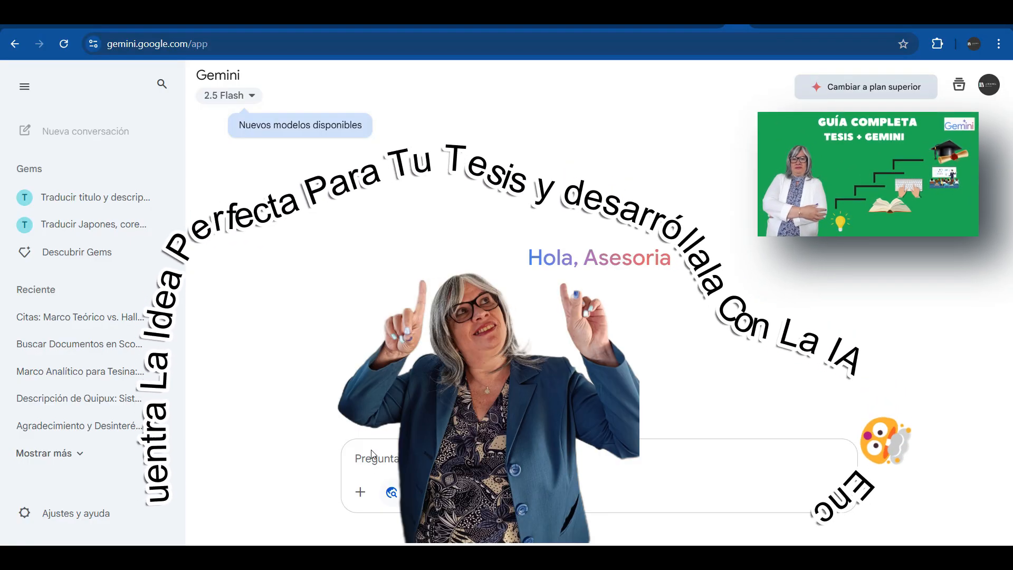
{"action": "left_click", "coordinate": [252, 97]}
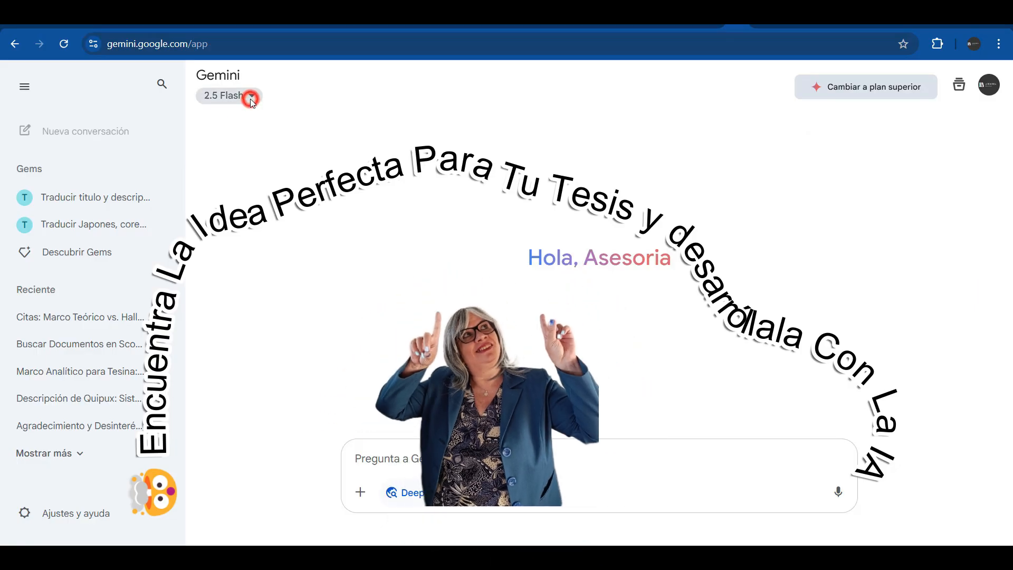
{"action": "left_click", "coordinate": [253, 99]}
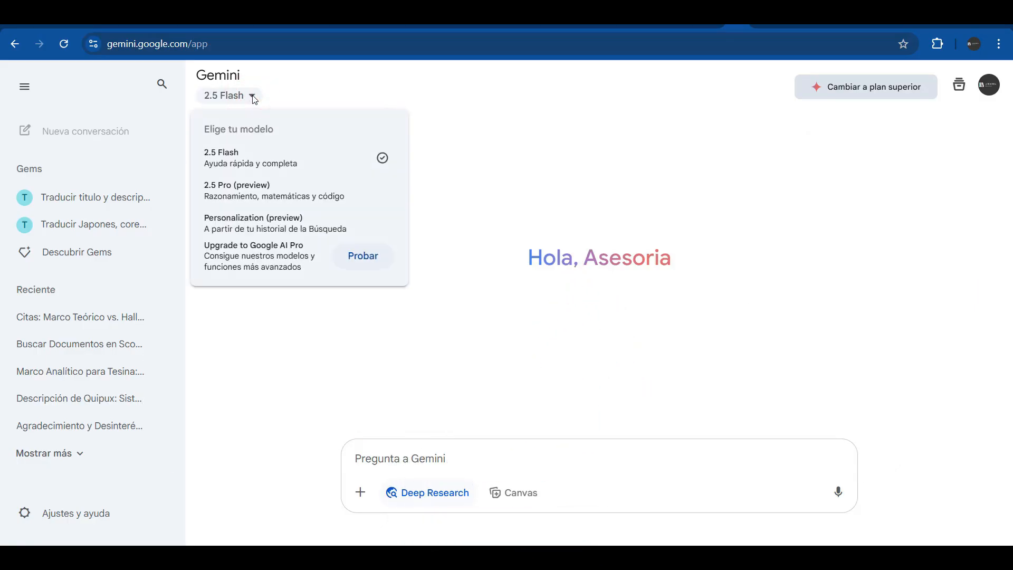
{"action": "left_click", "coordinate": [253, 97]}
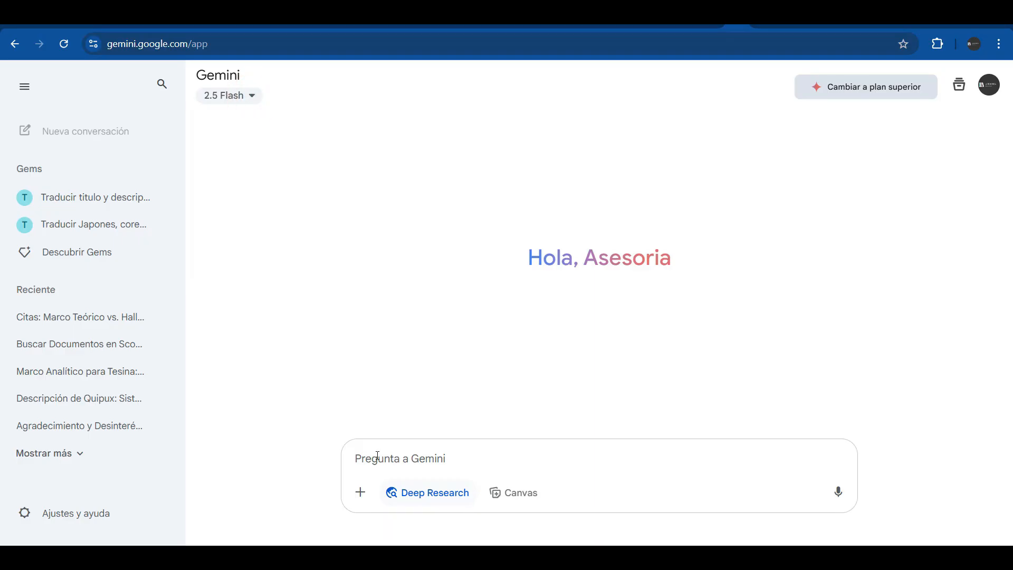
{"action": "left_click", "coordinate": [418, 496]}
{"action": "left_click", "coordinate": [418, 495]}
Send the prompt 'el tema de mi tesis es economía de mercado…' to Deep Research
{"action": "left_click", "coordinate": [365, 461]}
{"action": "type", "text": "el tema de mi tesis"}
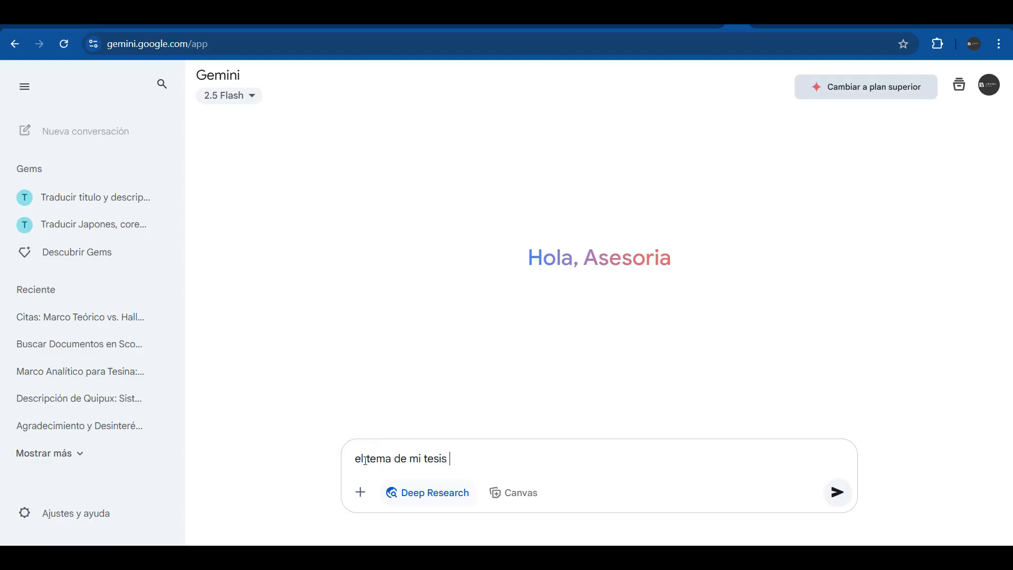
{"action": "type", "text": " es economía de mercado con ia y necesito información base para r"}
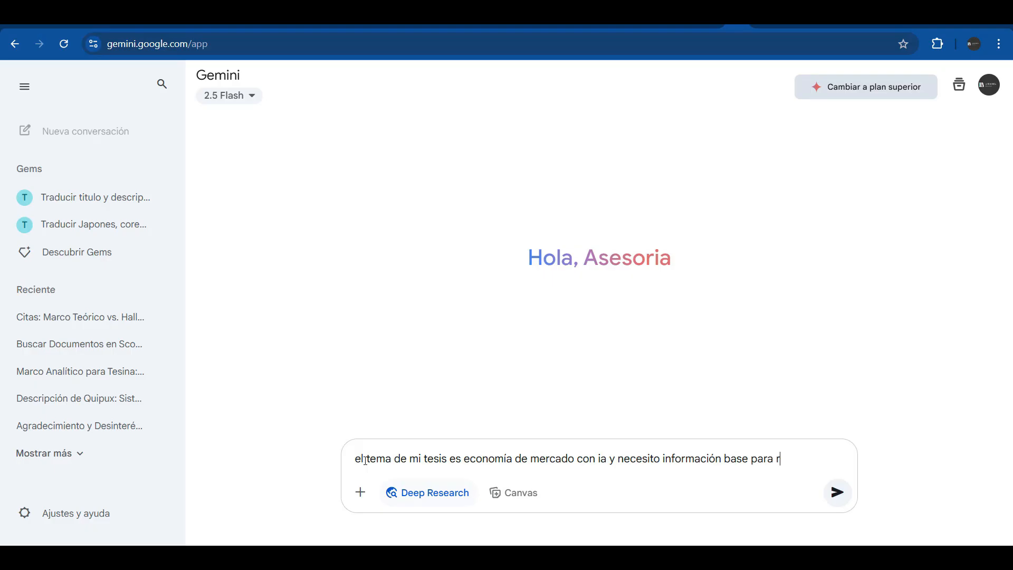
{"action": "type", "text": "marco teórico"}
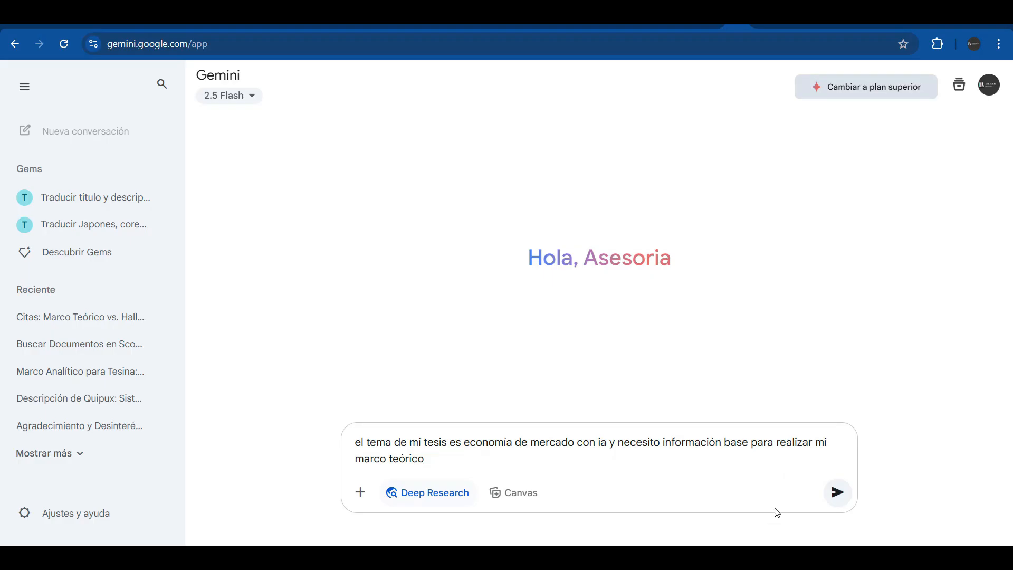
{"action": "left_click", "coordinate": [832, 501]}
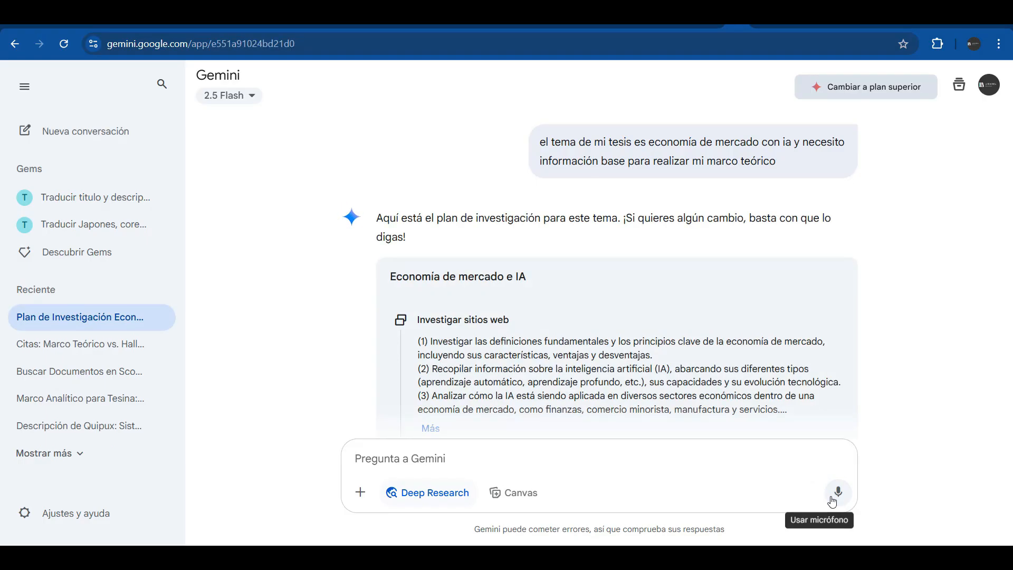
Expand the full eight-step research plan and choose Modificar plan to request changes
{"action": "scroll", "coordinate": [538, 328], "scroll_direction": "down", "scroll_amount": 2}
{"action": "left_click", "coordinate": [431, 294]}
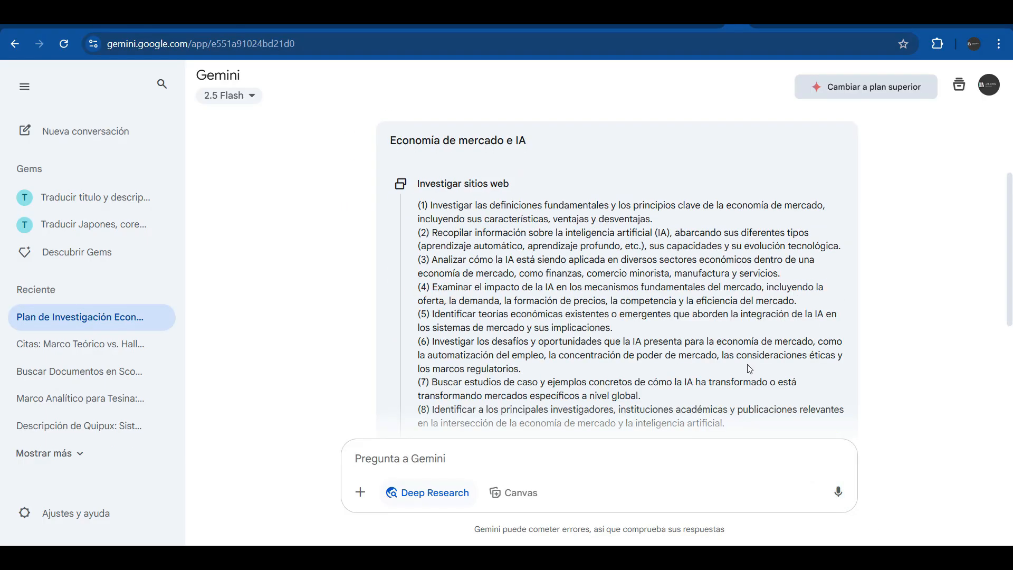
{"action": "scroll", "coordinate": [749, 368], "scroll_direction": "down", "scroll_amount": 3}
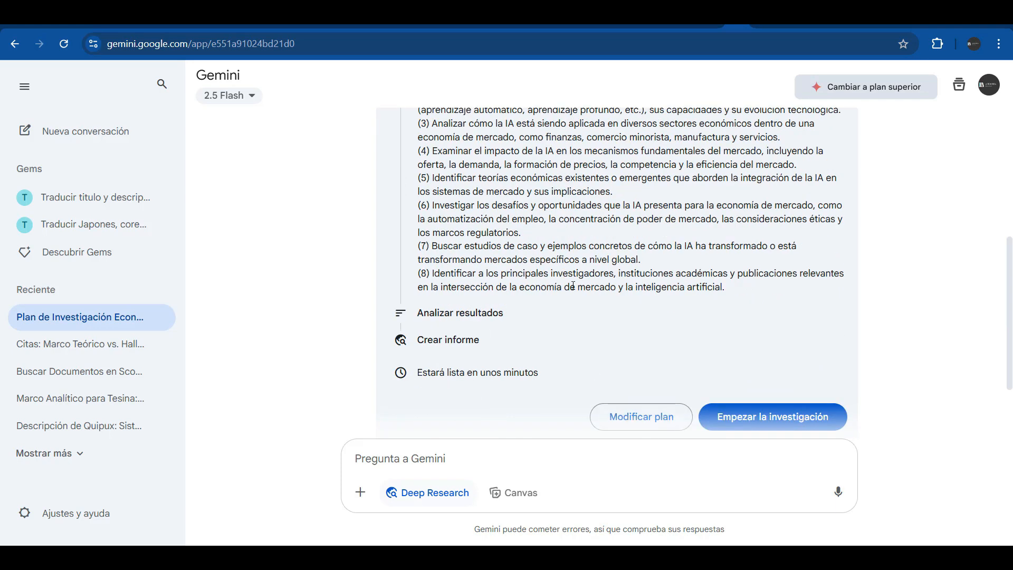
{"action": "left_click", "coordinate": [643, 420]}
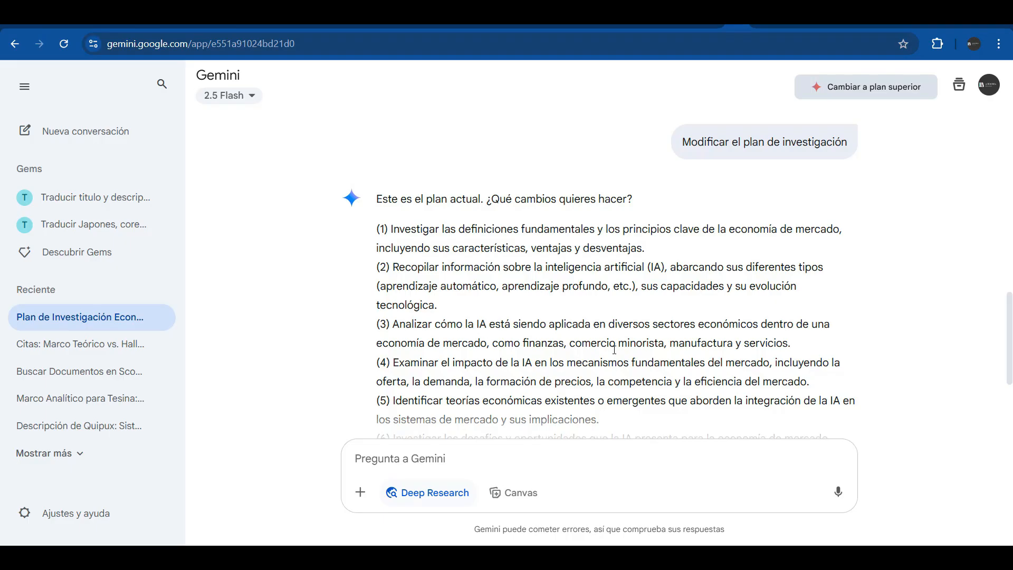
{"action": "scroll", "coordinate": [612, 385], "scroll_direction": "down", "scroll_amount": 4}
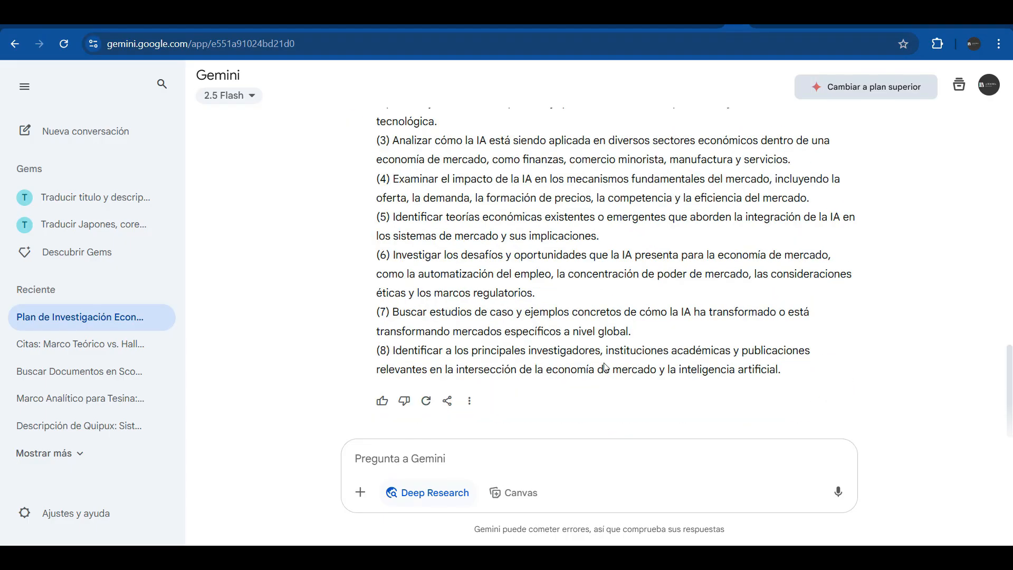
{"action": "scroll", "coordinate": [604, 369], "scroll_direction": "up", "scroll_amount": 5}
Ask to focus the study on América Latina, then start the research with the revised plan
{"action": "left_click", "coordinate": [403, 459]}
{"action": "type", "text": "qui"}
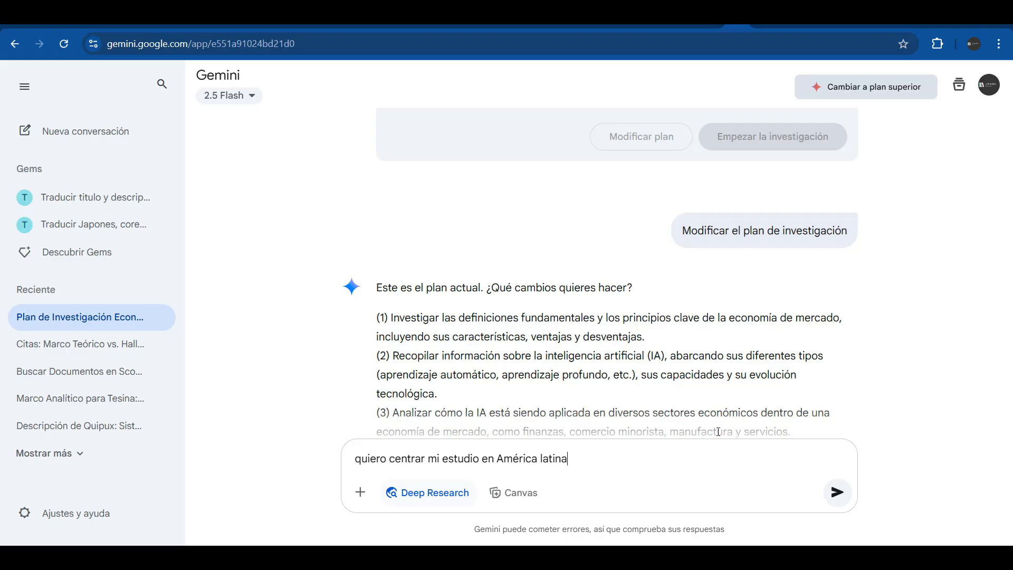
{"action": "left_click", "coordinate": [837, 492]}
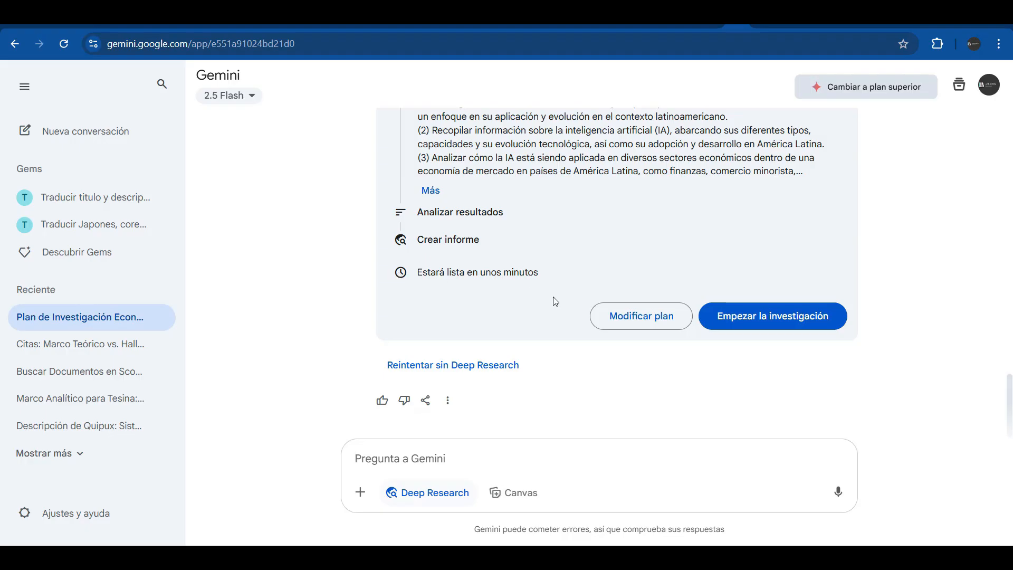
{"action": "left_click", "coordinate": [766, 328]}
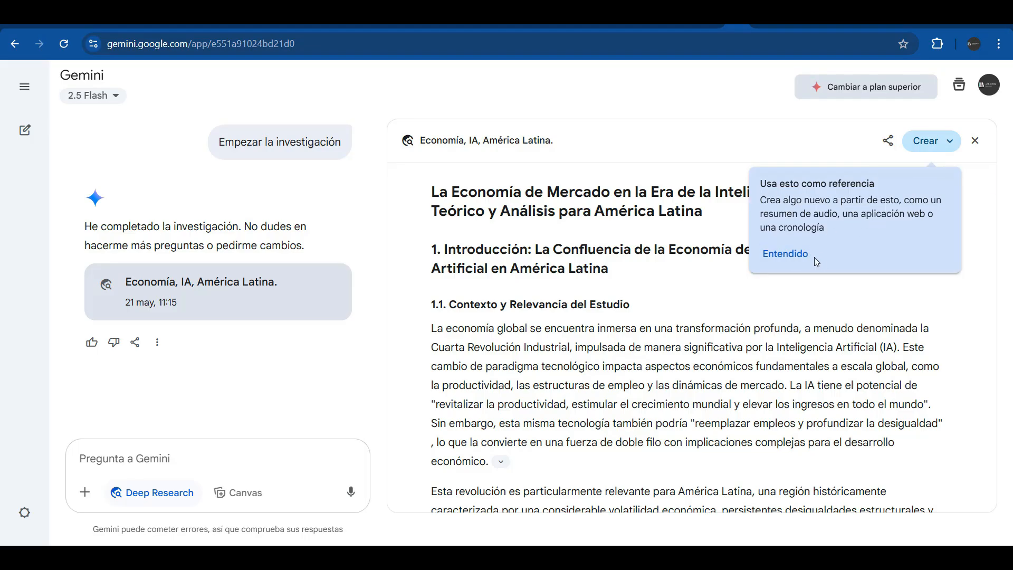
Dismiss the tip card about creating content from the finished report
{"action": "left_click", "coordinate": [785, 256]}
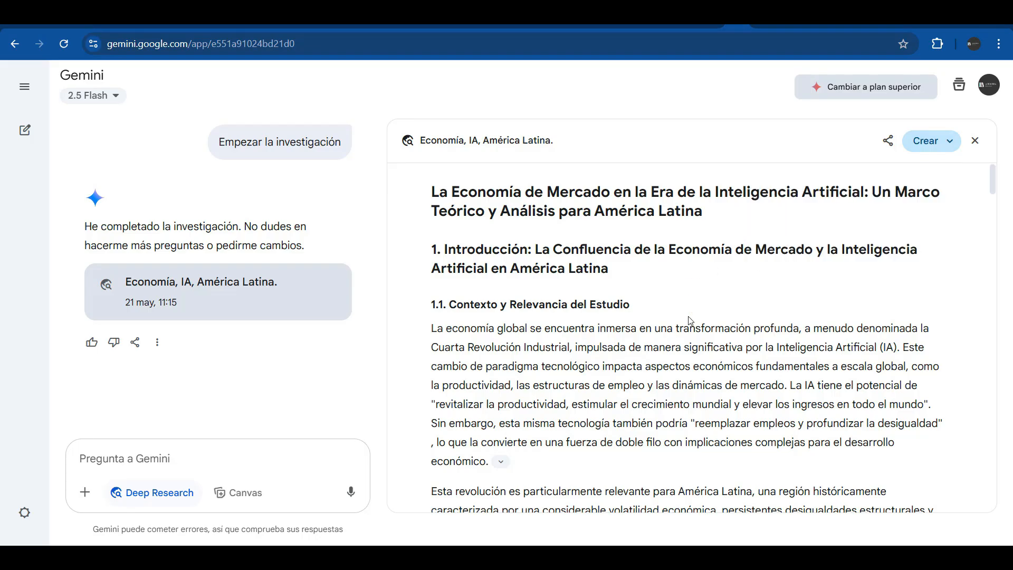
Check the sources for the 'mitigarlas' paragraph and view the cited Santander article
{"action": "scroll", "coordinate": [585, 244], "scroll_direction": "down", "scroll_amount": 6}
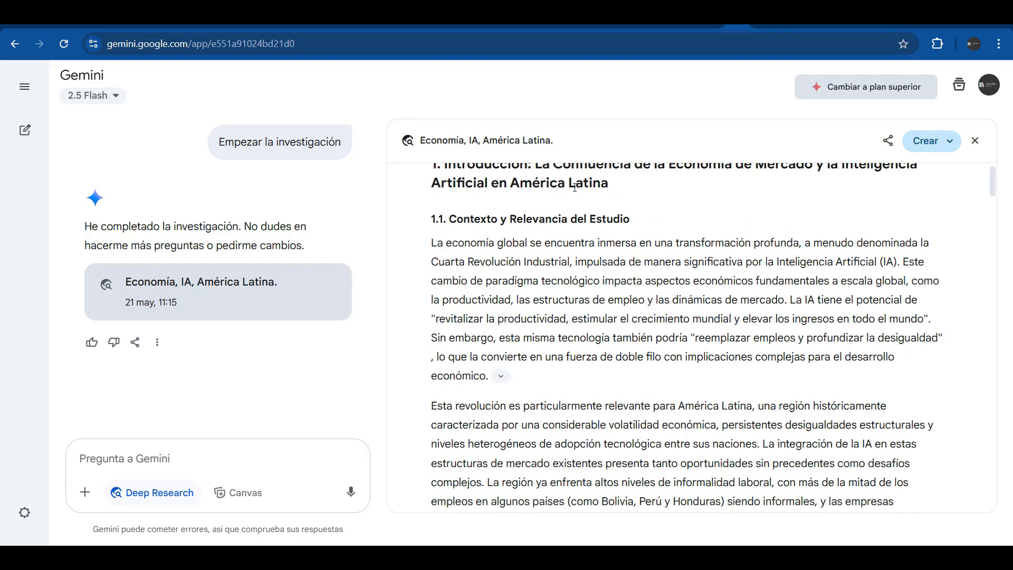
{"action": "scroll", "coordinate": [575, 191], "scroll_direction": "up", "scroll_amount": 5}
{"action": "scroll", "coordinate": [575, 191], "scroll_direction": "up", "scroll_amount": 1}
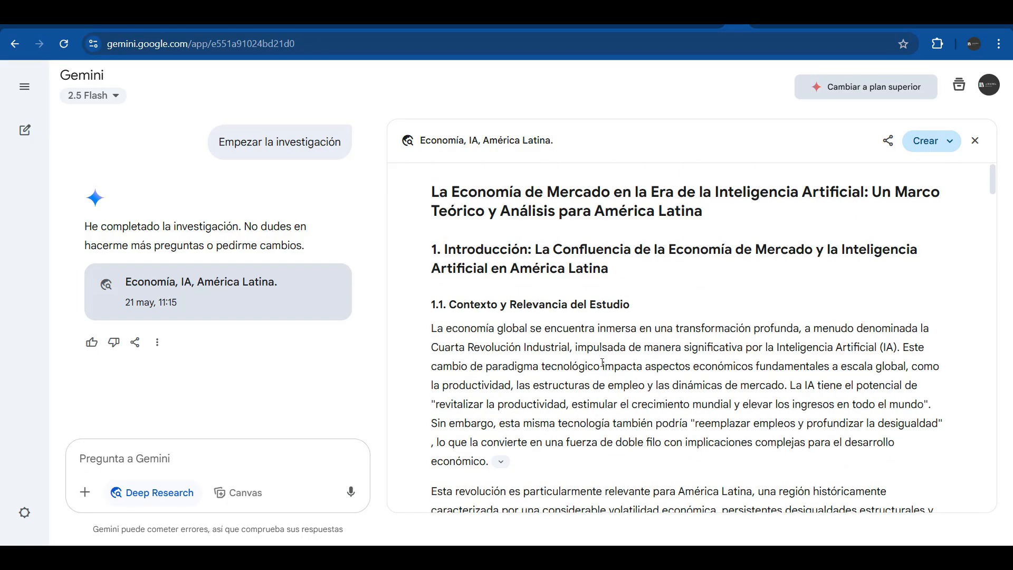
{"action": "scroll", "coordinate": [602, 363], "scroll_direction": "down", "scroll_amount": 5}
{"action": "left_click", "coordinate": [663, 371]}
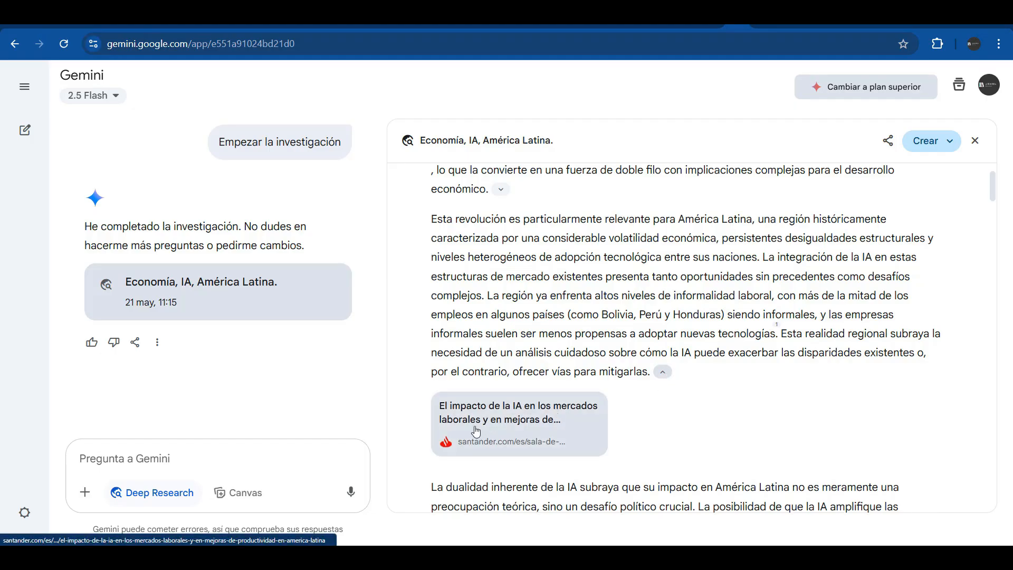
{"action": "left_click", "coordinate": [531, 425]}
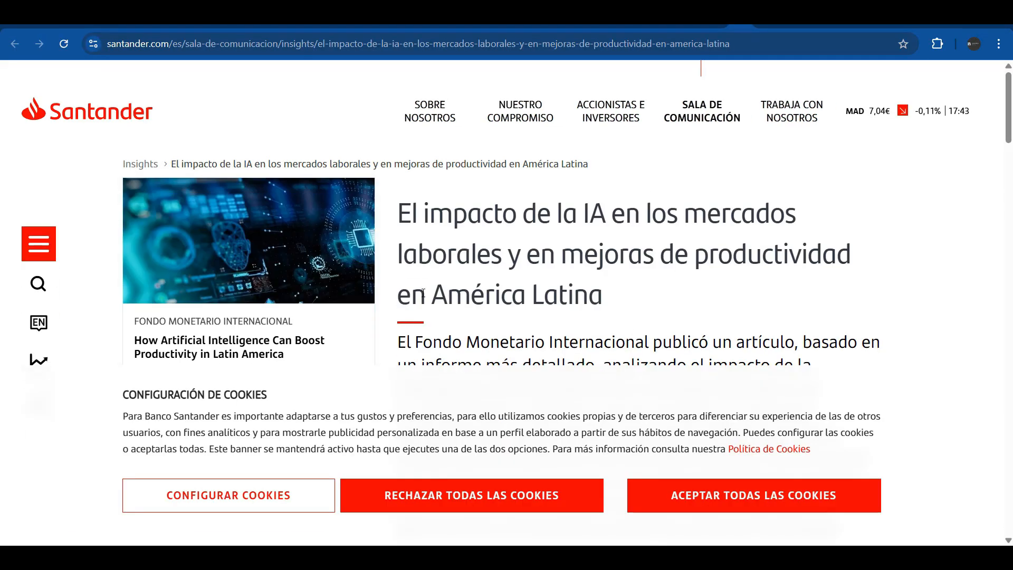
{"action": "left_click", "coordinate": [686, 16]}
Show the 'mercado global' paragraph's sources and scroll to section 4.3's sector table
{"action": "scroll", "coordinate": [539, 236], "scroll_direction": "down", "scroll_amount": 10}
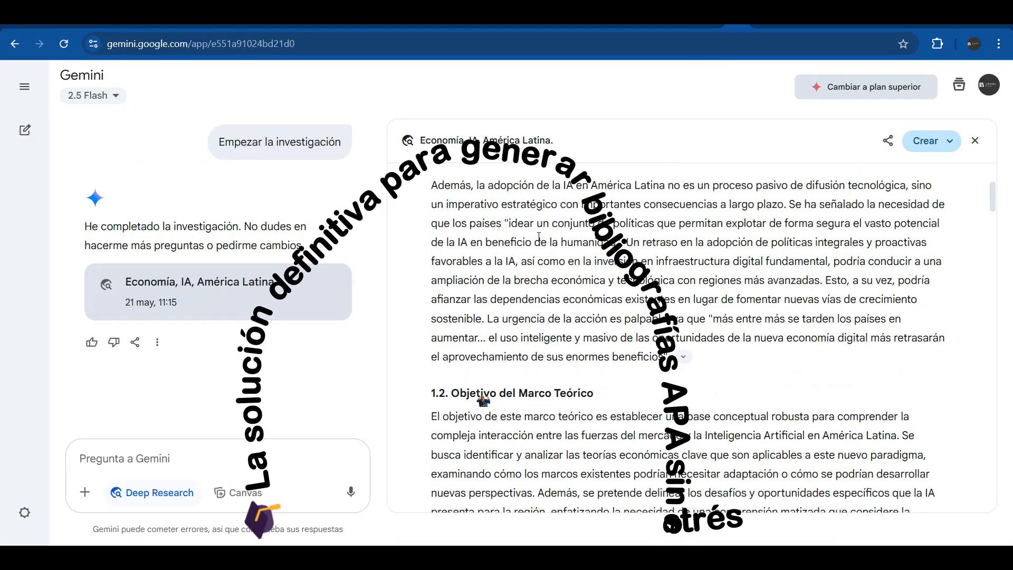
{"action": "scroll", "coordinate": [539, 235], "scroll_direction": "down", "scroll_amount": 15}
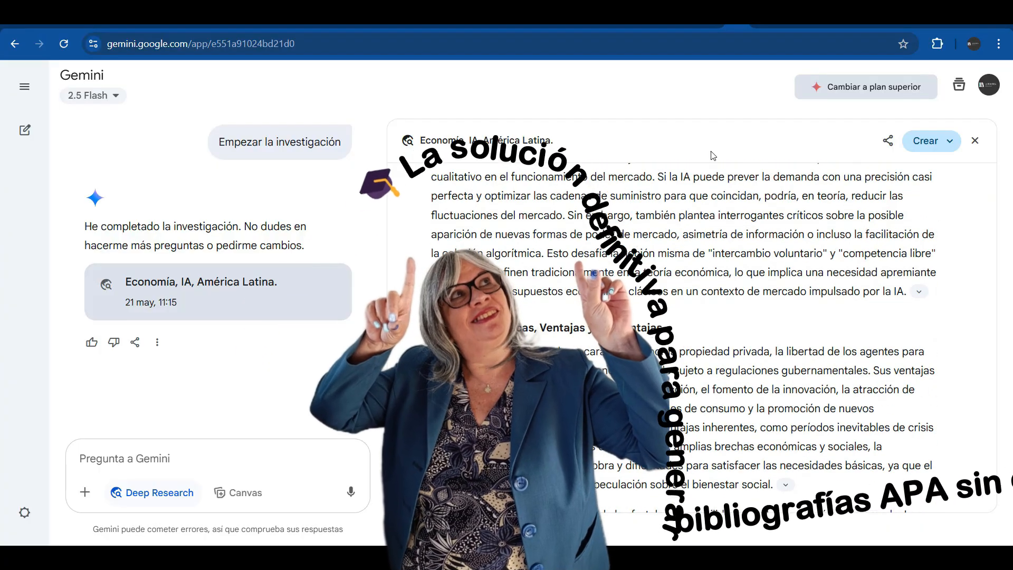
{"action": "scroll", "coordinate": [751, 210], "scroll_direction": "down", "scroll_amount": 8}
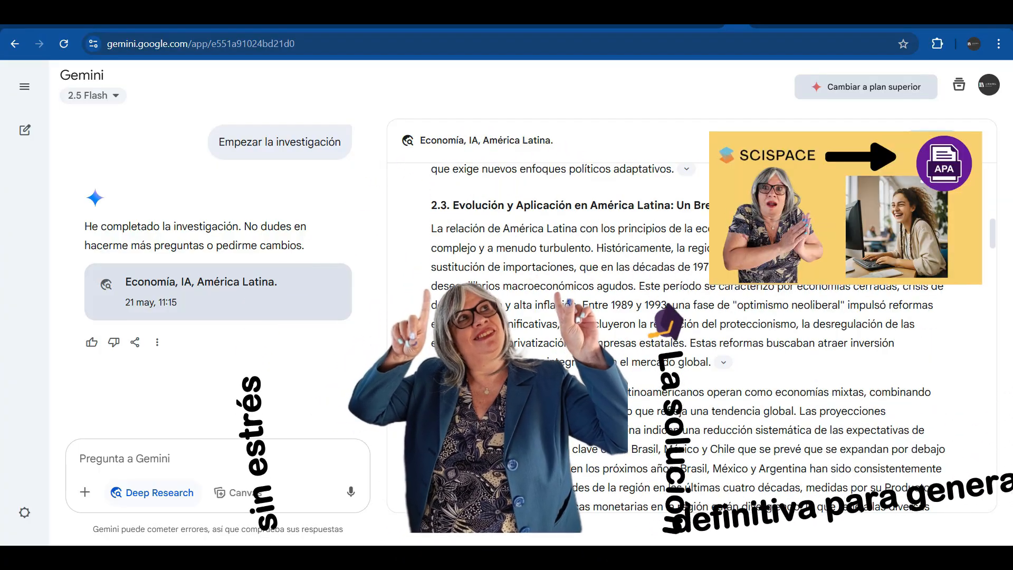
{"action": "left_click", "coordinate": [723, 362]}
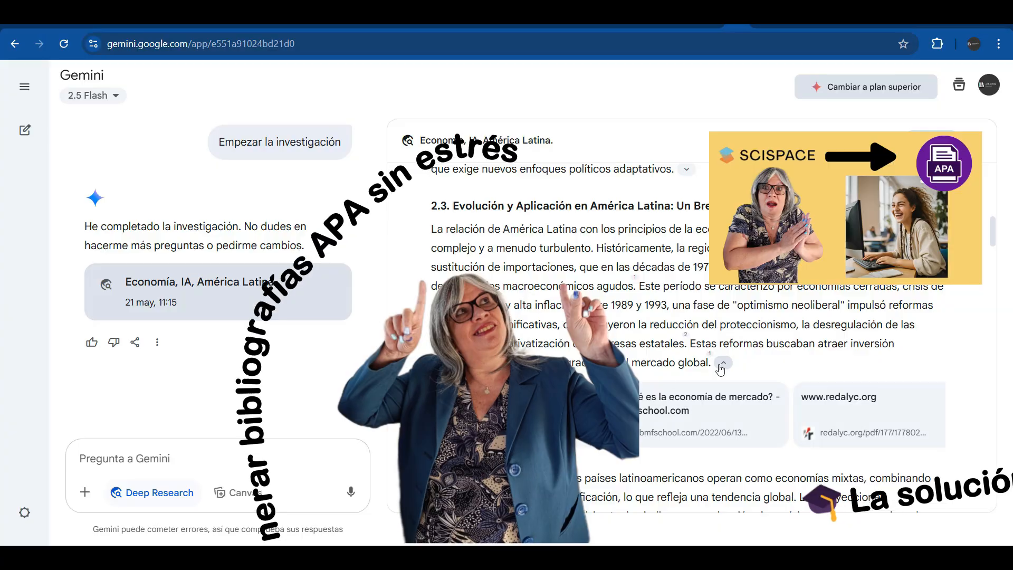
{"action": "scroll", "coordinate": [663, 319], "scroll_direction": "down", "scroll_amount": 10}
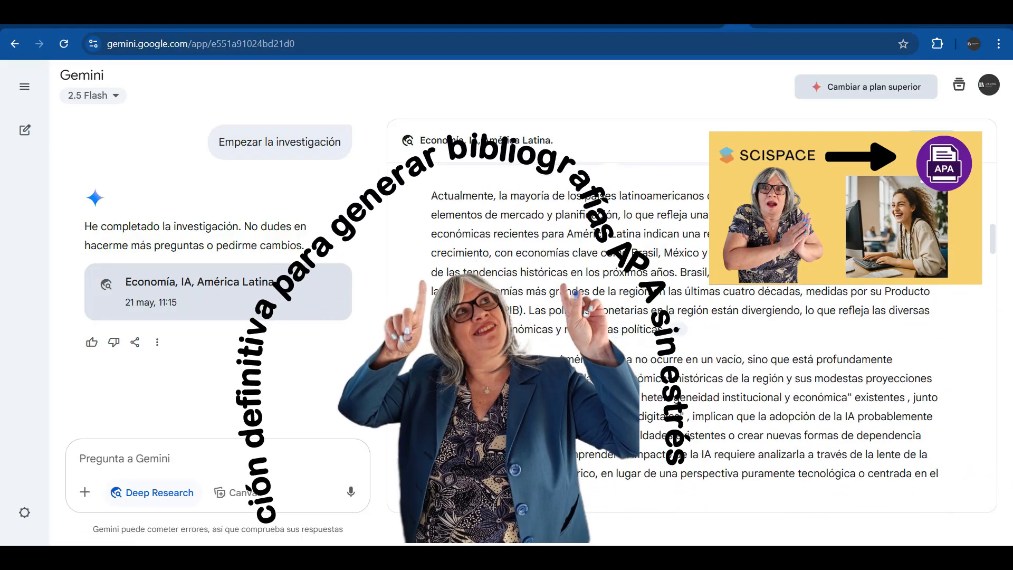
{"action": "scroll", "coordinate": [660, 319], "scroll_direction": "down", "scroll_amount": 5}
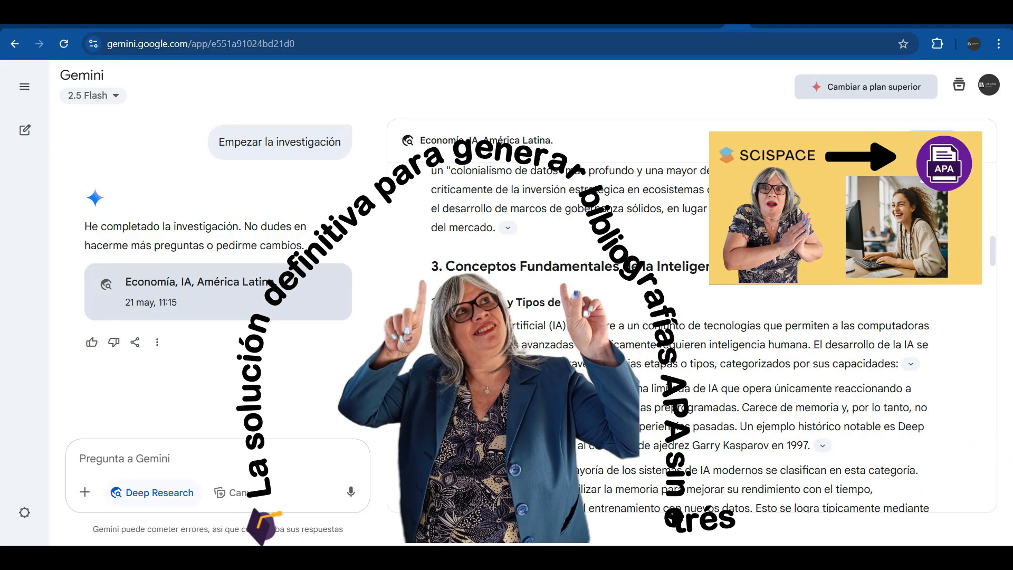
{"action": "scroll", "coordinate": [576, 293], "scroll_direction": "down", "scroll_amount": 10}
{"action": "scroll", "coordinate": [576, 293], "scroll_direction": "down", "scroll_amount": 10}
{"action": "scroll", "coordinate": [629, 322], "scroll_direction": "down", "scroll_amount": 10}
{"action": "scroll", "coordinate": [628, 321], "scroll_direction": "down", "scroll_amount": 10}
{"action": "scroll", "coordinate": [628, 329], "scroll_direction": "down", "scroll_amount": 10}
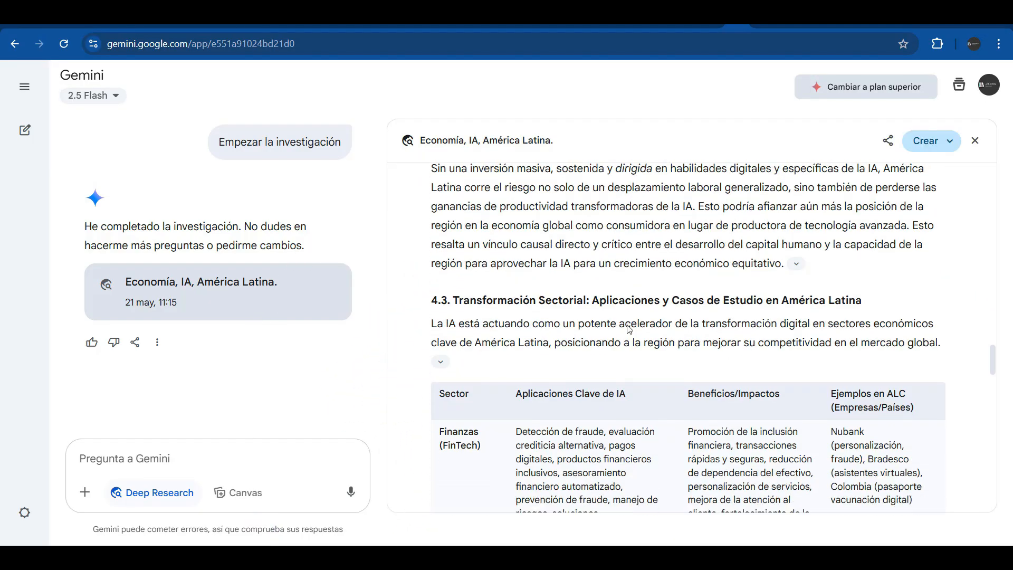
{"action": "scroll", "coordinate": [629, 330], "scroll_direction": "down", "scroll_amount": 2}
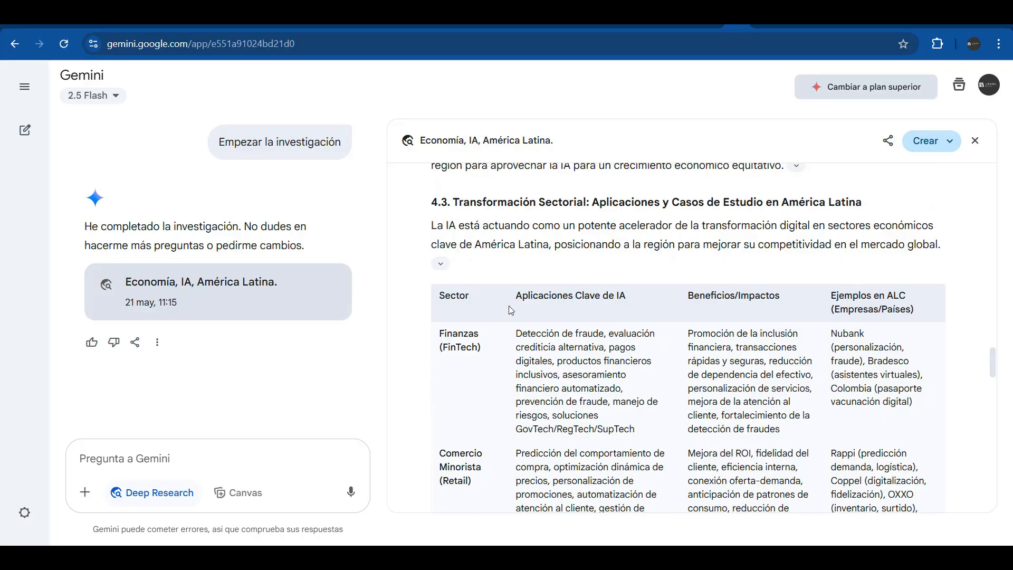
Reveal the competitiveness paragraph's source and view the revistalatam.digital article from Fuentes usadas
{"action": "left_click", "coordinate": [446, 269]}
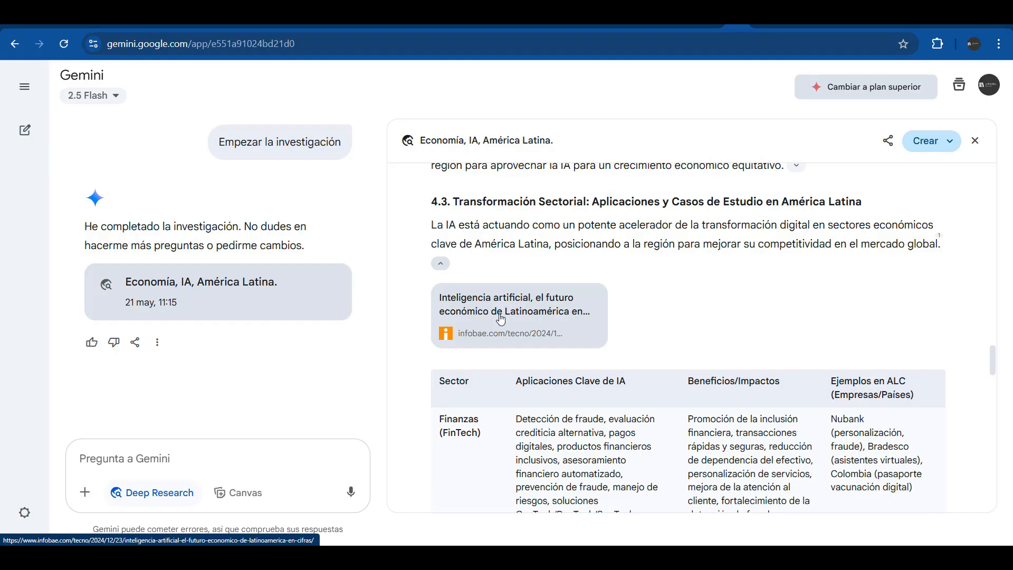
{"action": "scroll", "coordinate": [679, 405], "scroll_direction": "down", "scroll_amount": 1}
{"action": "scroll", "coordinate": [680, 407], "scroll_direction": "down", "scroll_amount": 4}
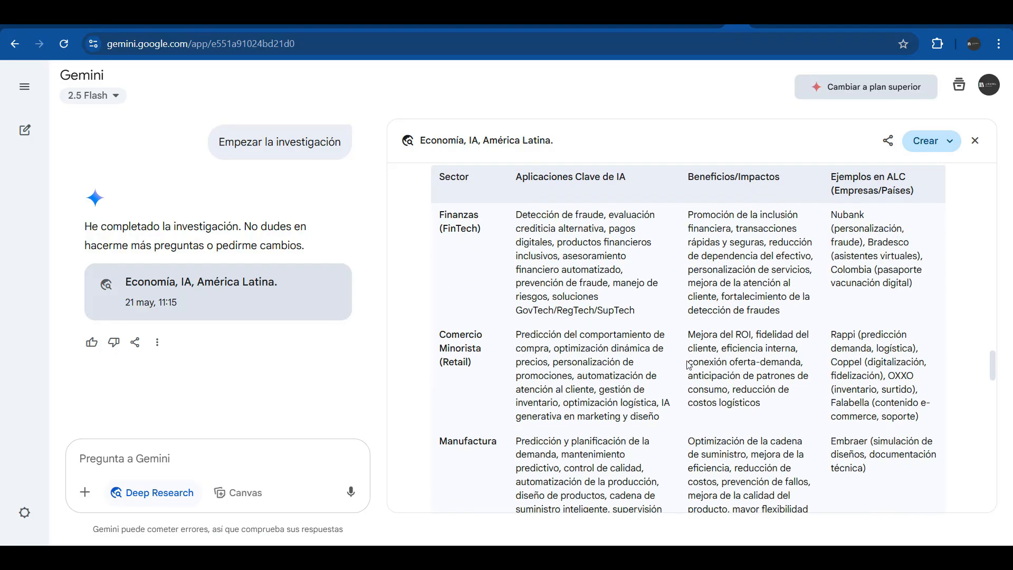
{"action": "scroll", "coordinate": [688, 364], "scroll_direction": "down", "scroll_amount": 6}
{"action": "scroll", "coordinate": [689, 364], "scroll_direction": "down", "scroll_amount": 10}
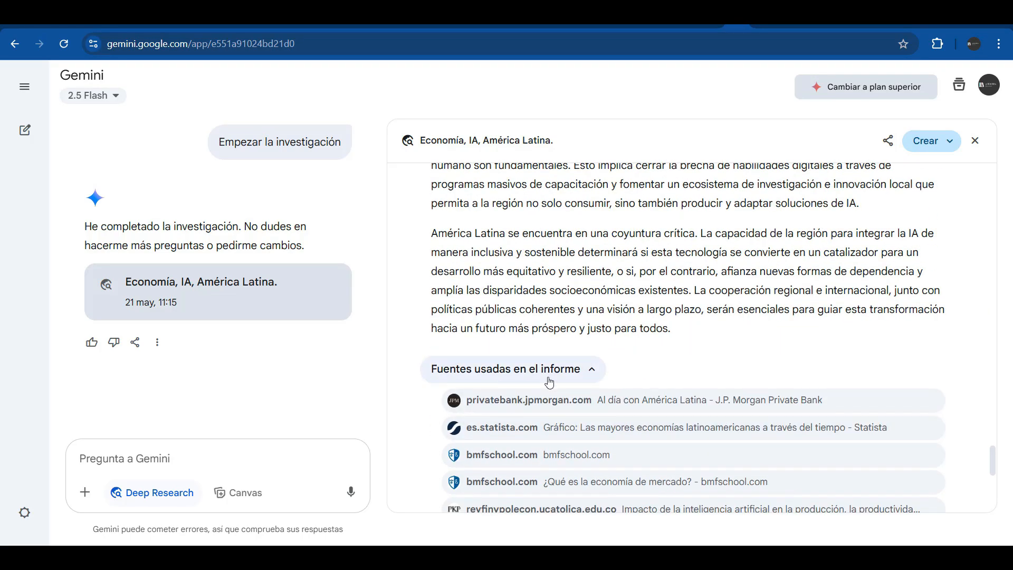
{"action": "scroll", "coordinate": [553, 424], "scroll_direction": "down", "scroll_amount": 3}
{"action": "scroll", "coordinate": [552, 425], "scroll_direction": "down", "scroll_amount": 6}
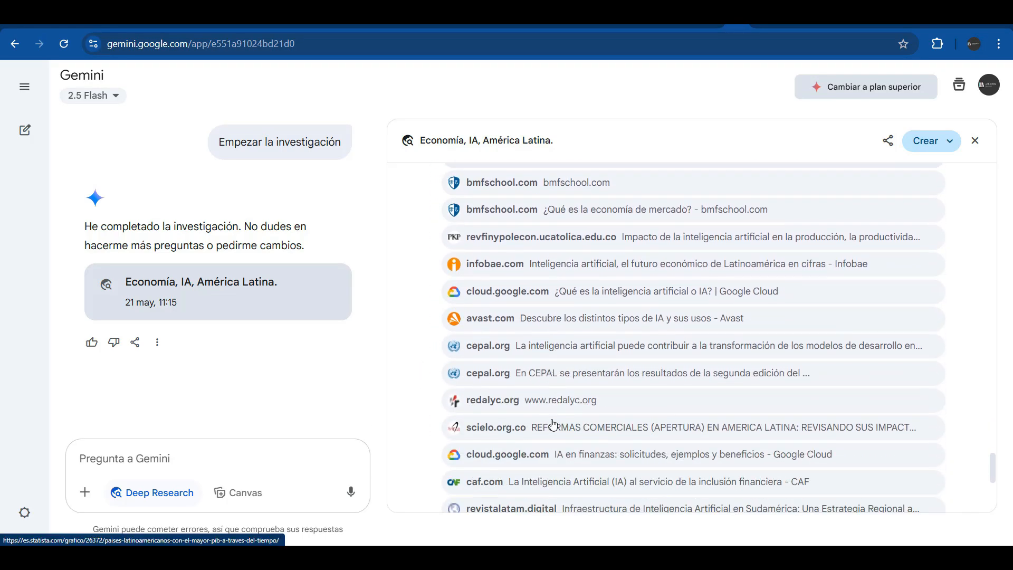
{"action": "scroll", "coordinate": [553, 424], "scroll_direction": "down", "scroll_amount": 3}
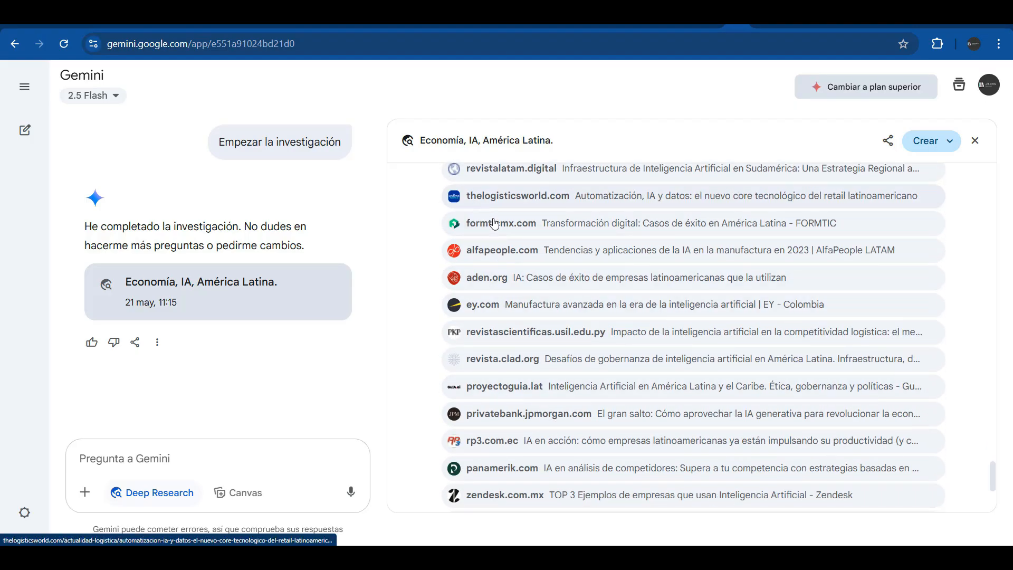
{"action": "scroll", "coordinate": [485, 221], "scroll_direction": "up", "scroll_amount": 1}
{"action": "left_click", "coordinate": [492, 245]}
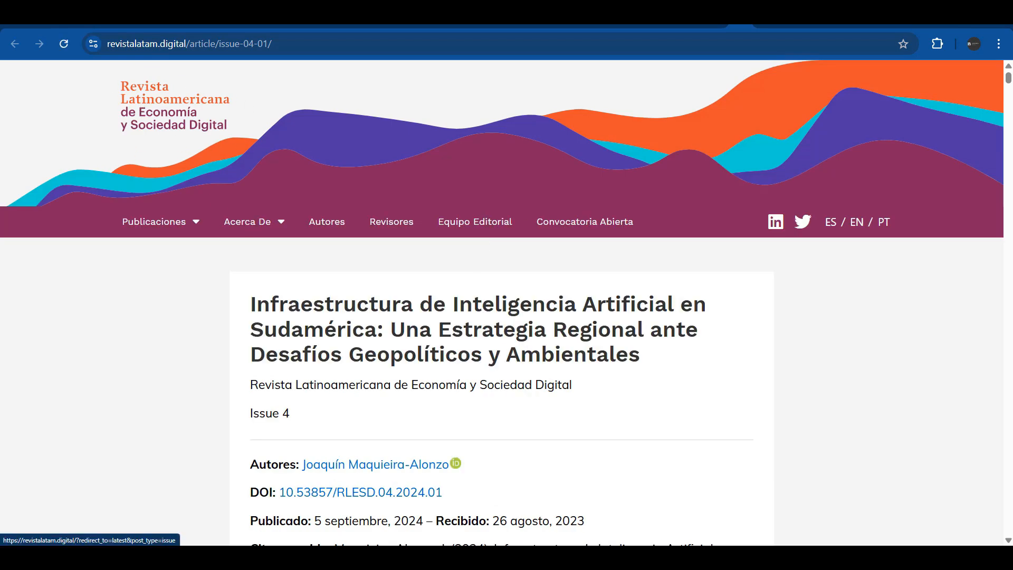
{"action": "key", "text": "ctrl+w"}
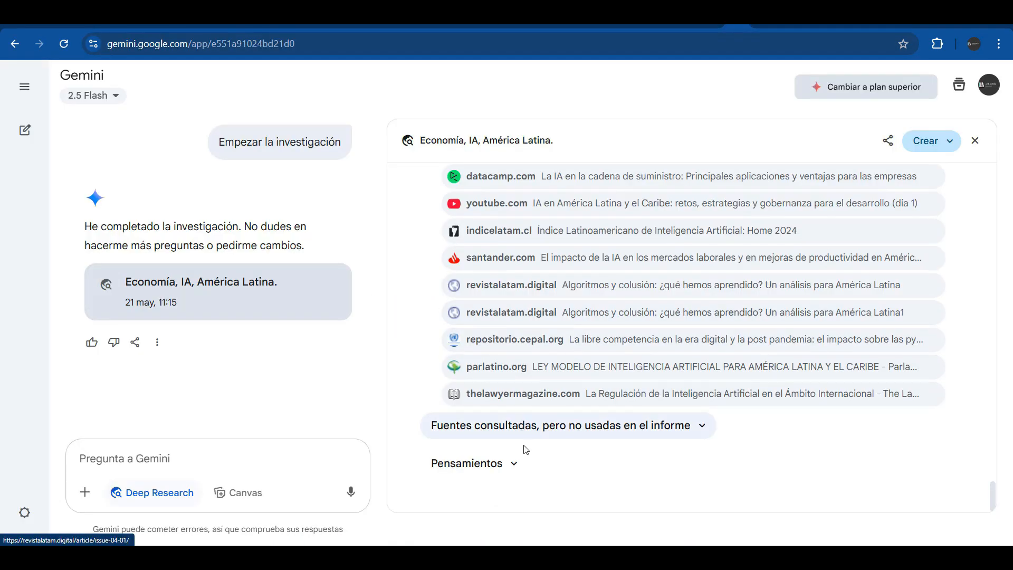
Expand and collapse the Pensamientos section, then bring up the share and export options
{"action": "left_click", "coordinate": [516, 463]}
{"action": "scroll", "coordinate": [519, 464], "scroll_direction": "down", "scroll_amount": 4}
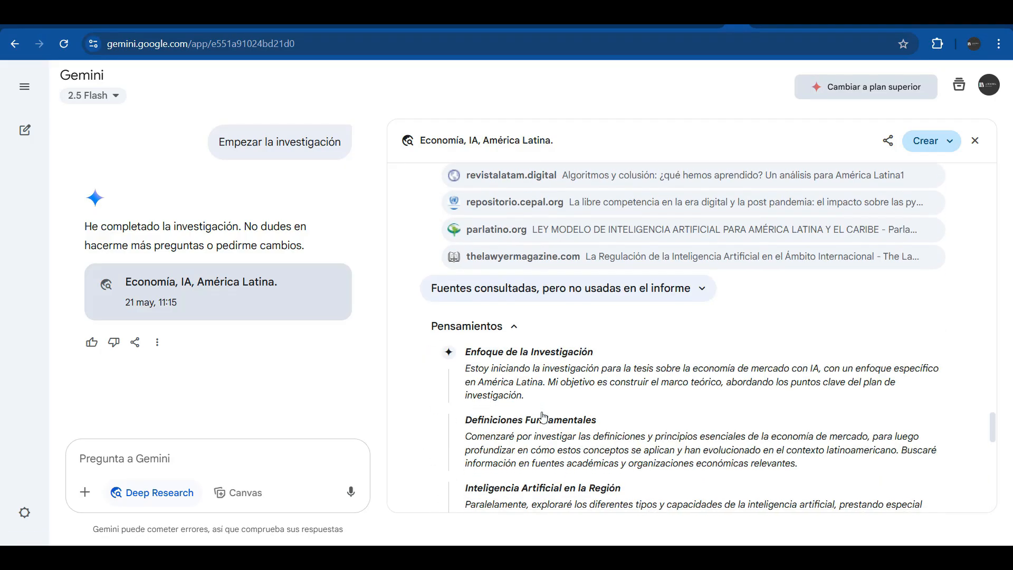
{"action": "scroll", "coordinate": [533, 383], "scroll_direction": "up", "scroll_amount": 1}
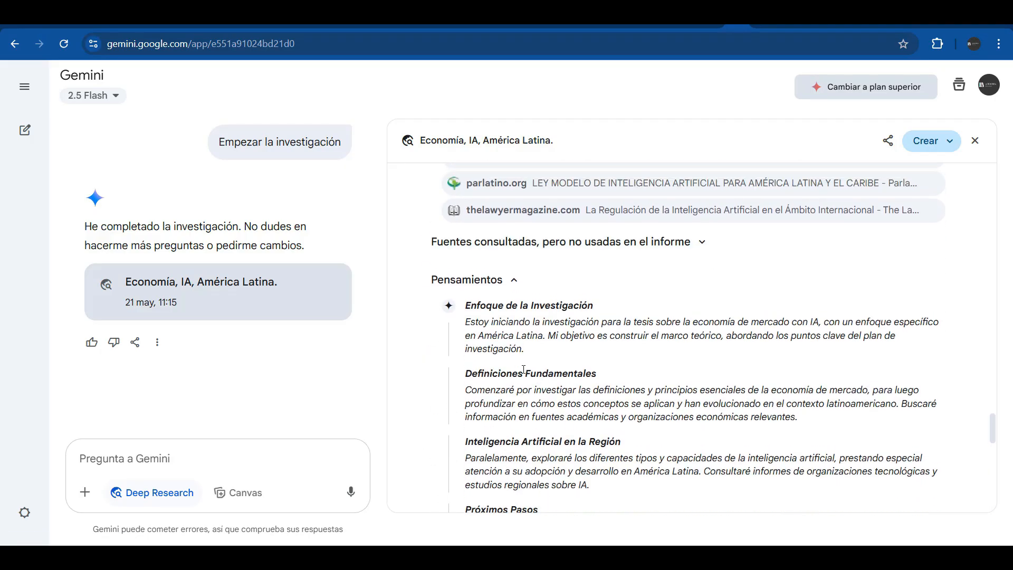
{"action": "left_click", "coordinate": [512, 332]}
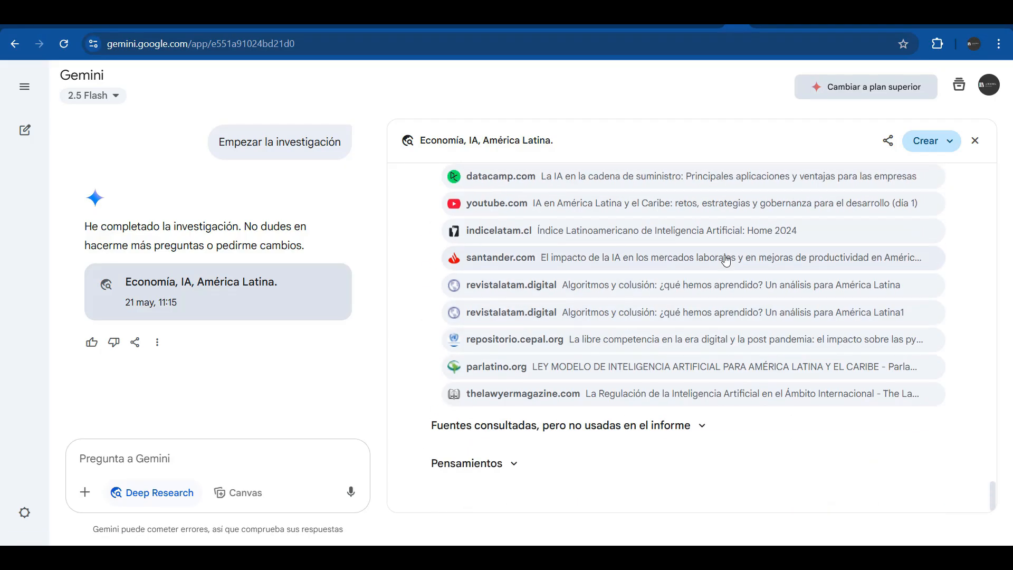
{"action": "scroll", "coordinate": [725, 264], "scroll_direction": "up", "scroll_amount": 5}
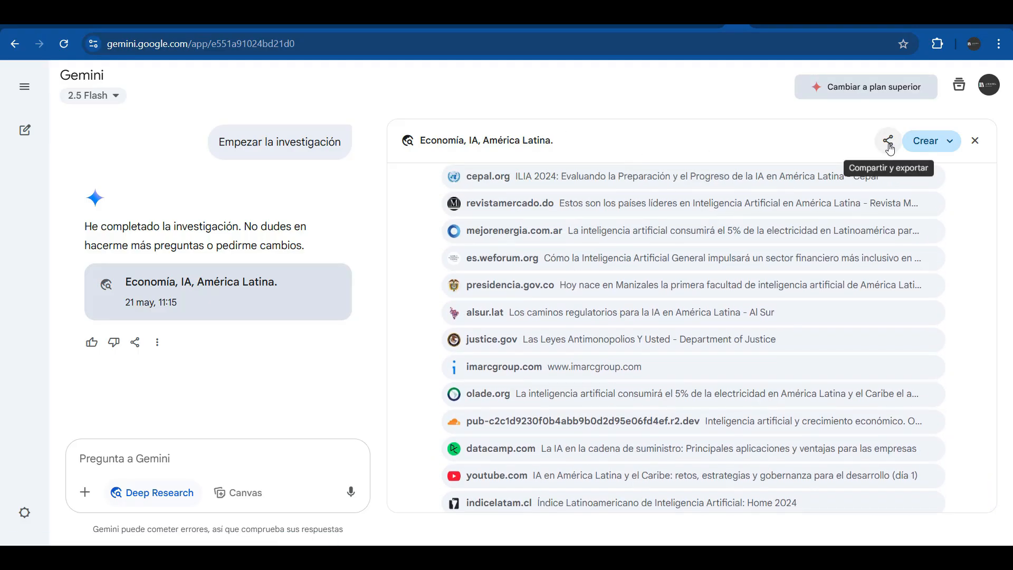
{"action": "left_click", "coordinate": [889, 144]}
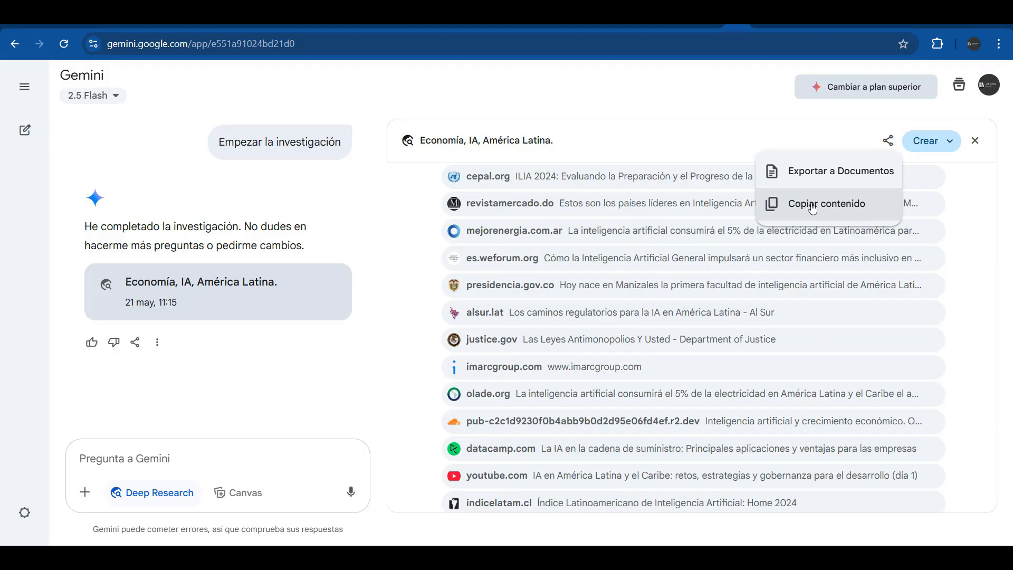
Close the share menu and show the Crear options for the report
{"action": "left_click", "coordinate": [954, 147]}
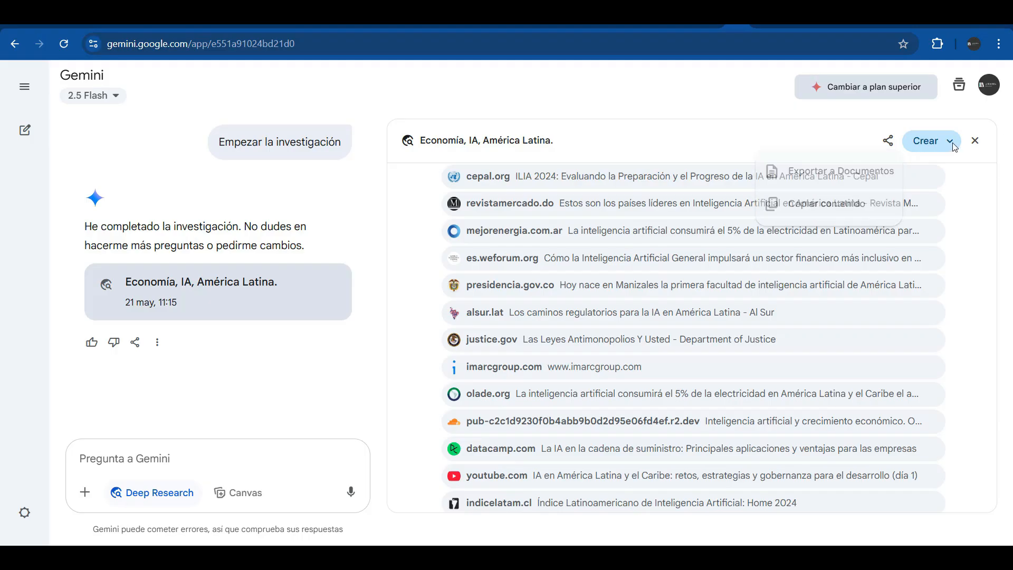
{"action": "left_click", "coordinate": [951, 144]}
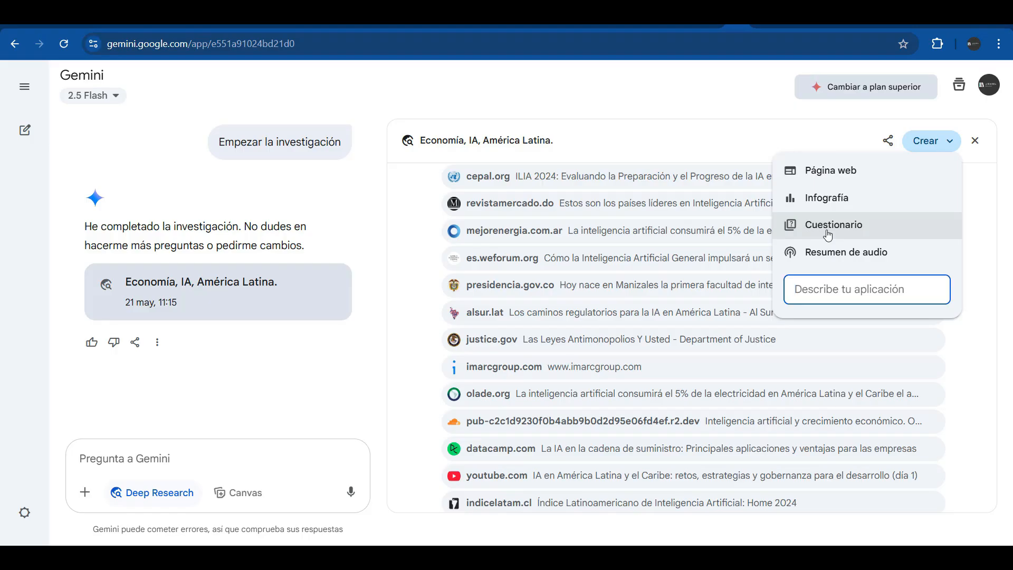
Create a Cuestionario from the report, reveal the first question's hint and advance to question two
{"action": "left_click", "coordinate": [828, 235]}
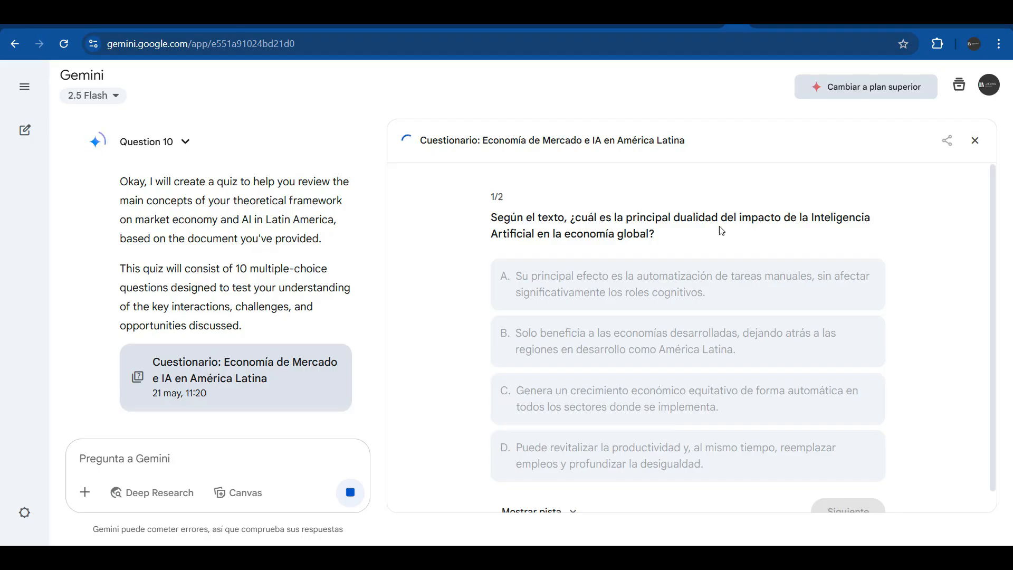
{"action": "scroll", "coordinate": [738, 274], "scroll_direction": "down", "scroll_amount": 1}
{"action": "left_click", "coordinate": [553, 490]}
{"action": "scroll", "coordinate": [645, 421], "scroll_direction": "down", "scroll_amount": 2}
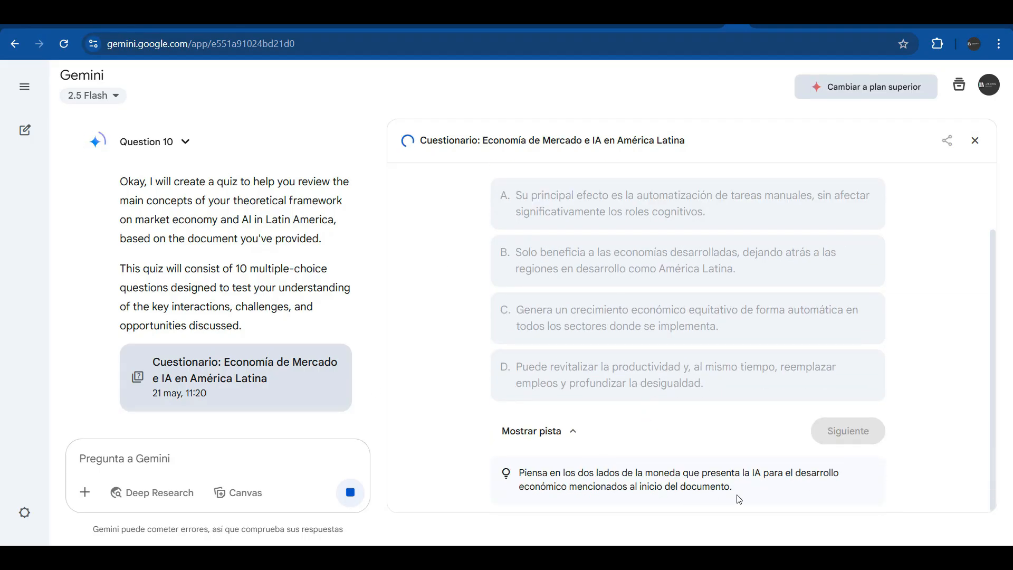
{"action": "scroll", "coordinate": [657, 421], "scroll_direction": "up", "scroll_amount": 2}
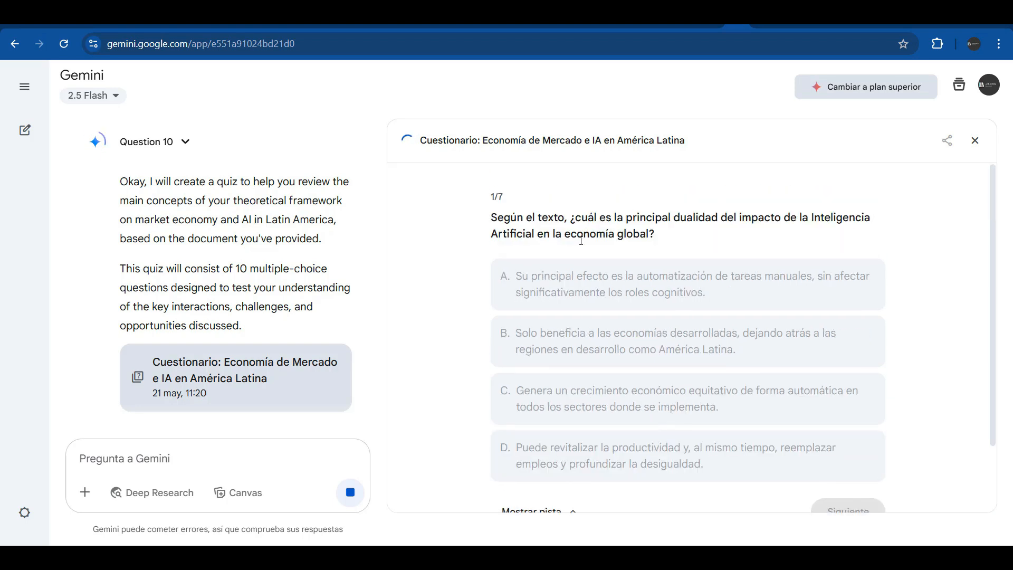
{"action": "scroll", "coordinate": [685, 364], "scroll_direction": "down", "scroll_amount": 2}
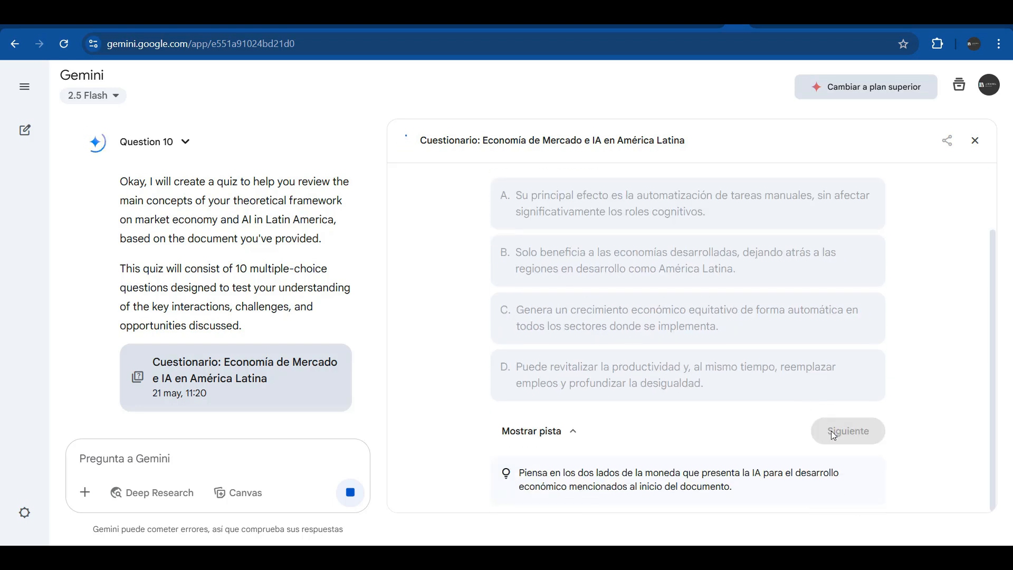
{"action": "scroll", "coordinate": [749, 321], "scroll_direction": "up", "scroll_amount": 2}
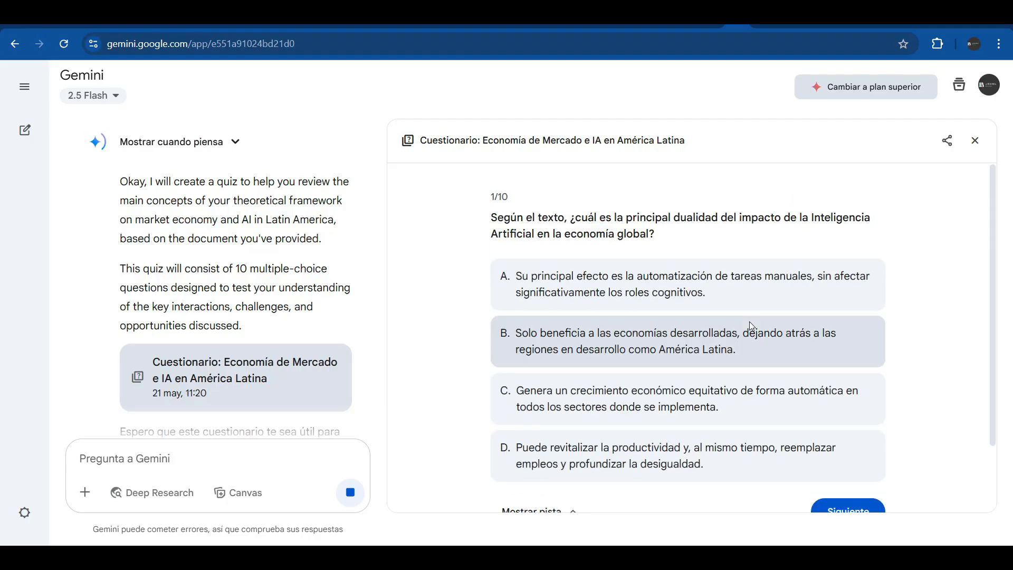
{"action": "scroll", "coordinate": [608, 314], "scroll_direction": "down", "scroll_amount": 2}
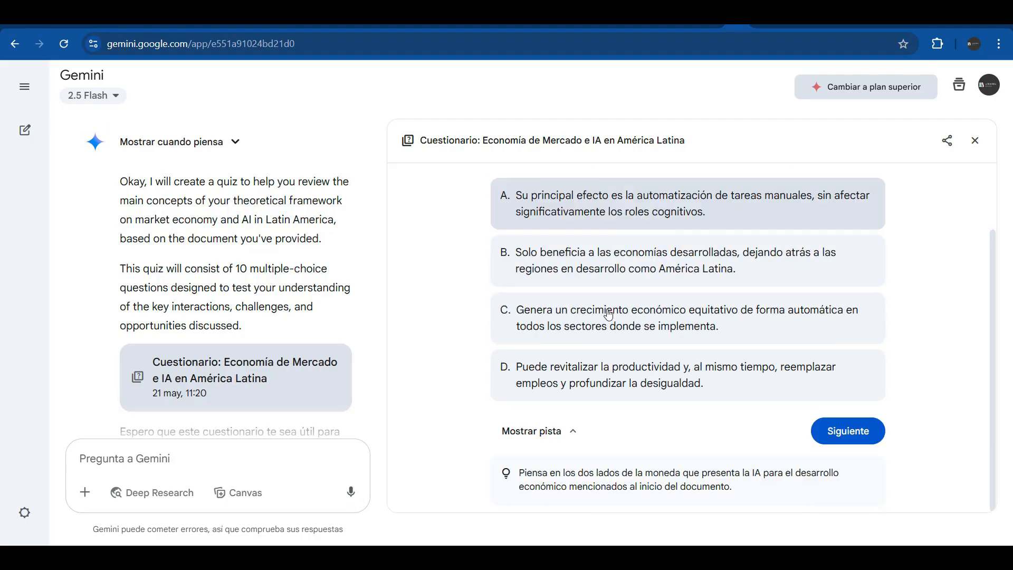
{"action": "left_click", "coordinate": [836, 435]}
Check the quiz's public share link, then close the quiz panel
{"action": "left_click", "coordinate": [947, 148]}
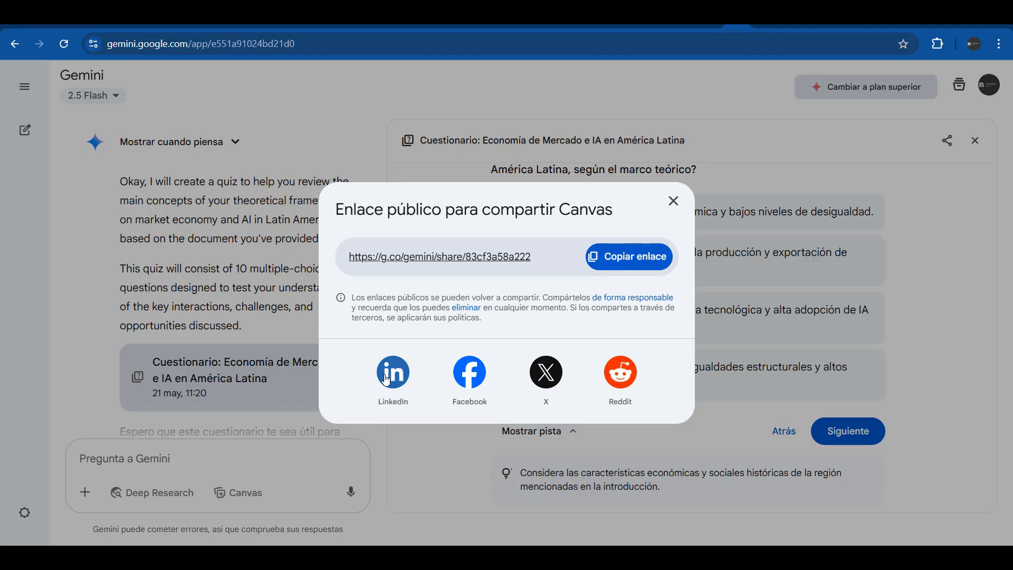
{"action": "left_click", "coordinate": [673, 204]}
{"action": "scroll", "coordinate": [987, 158], "scroll_direction": "up", "scroll_amount": 1}
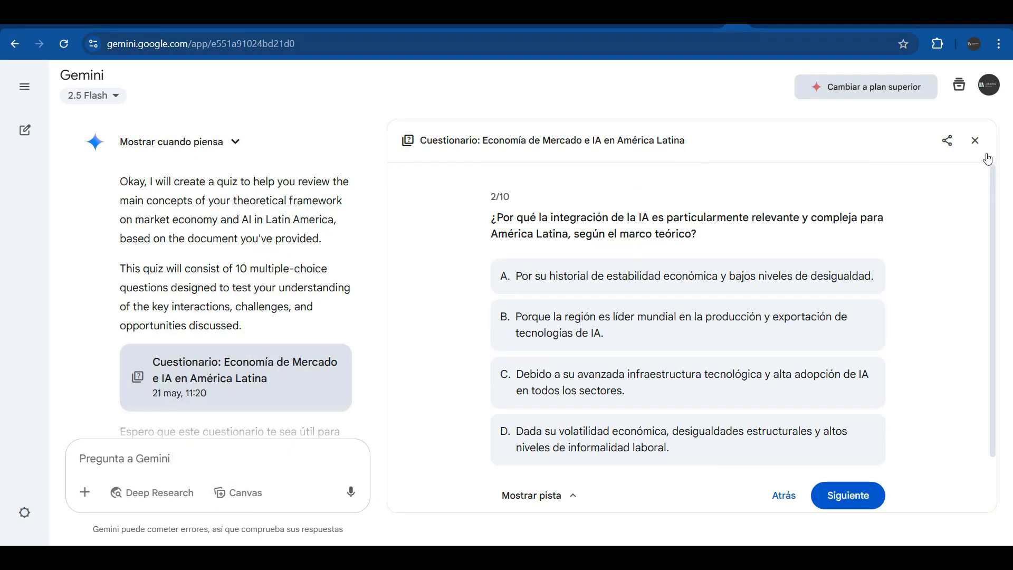
{"action": "left_click", "coordinate": [975, 142]}
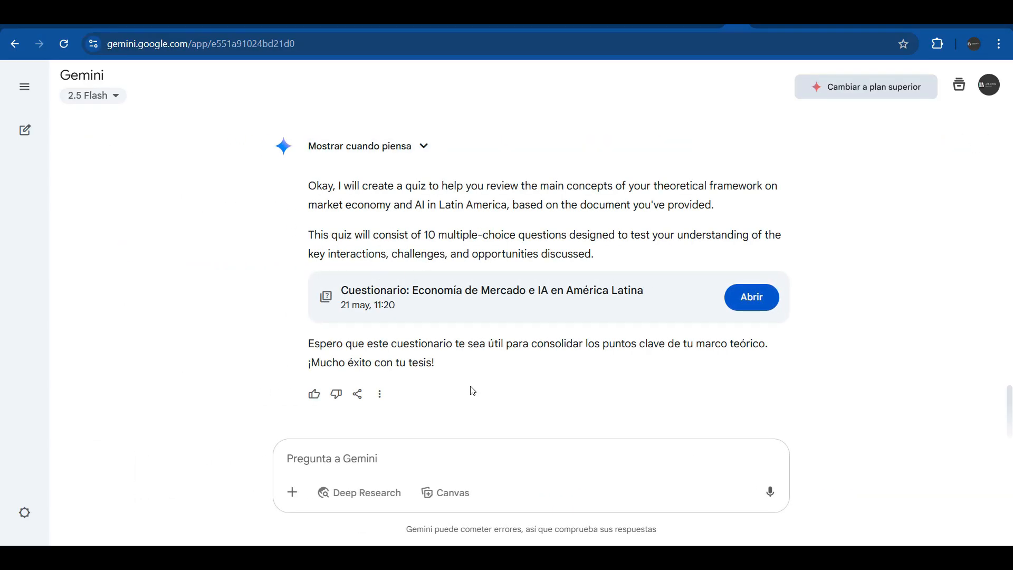
Reopen the 'Economía, IA, América Latina' report and switch Canvas on
{"action": "scroll", "coordinate": [472, 390], "scroll_direction": "up", "scroll_amount": 6}
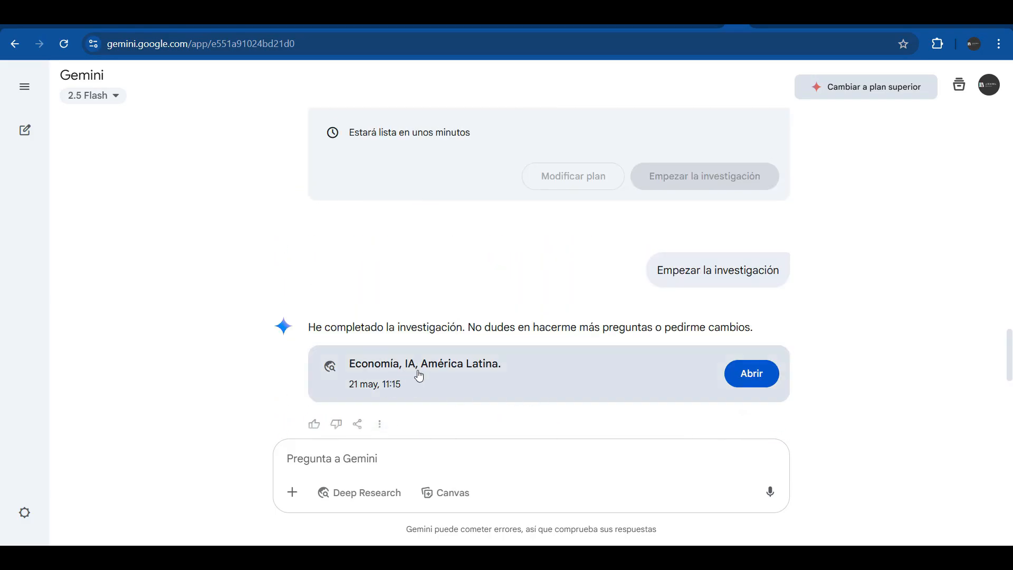
{"action": "left_click", "coordinate": [749, 374]}
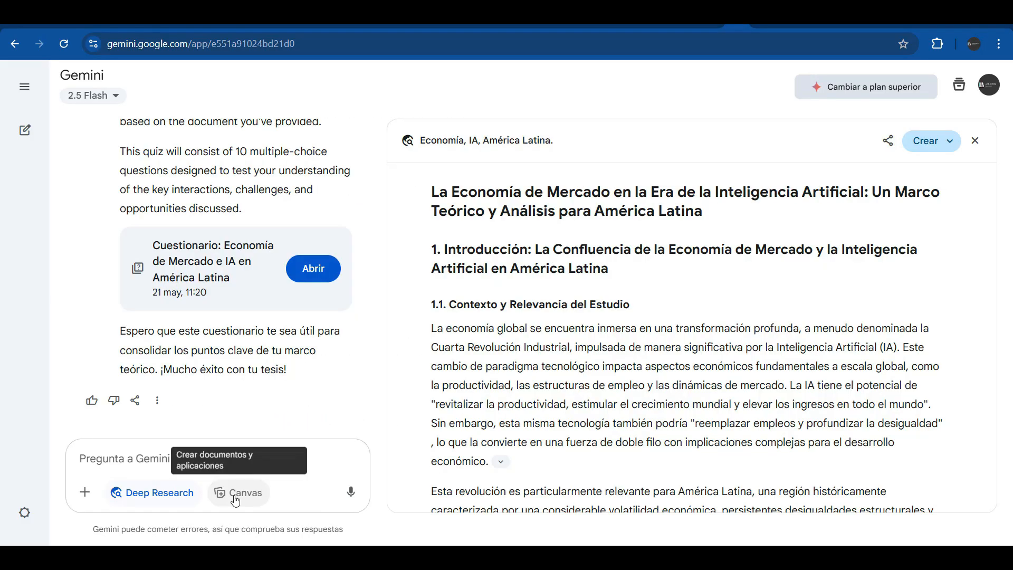
{"action": "left_click", "coordinate": [236, 499]}
Request a thesis theoretical-framework summary using only high-impact indexed journals
{"action": "left_click", "coordinate": [108, 460]}
{"action": "type", "text": "realiza un resumen para ser utilizado como marco teórico de mi tesis "}
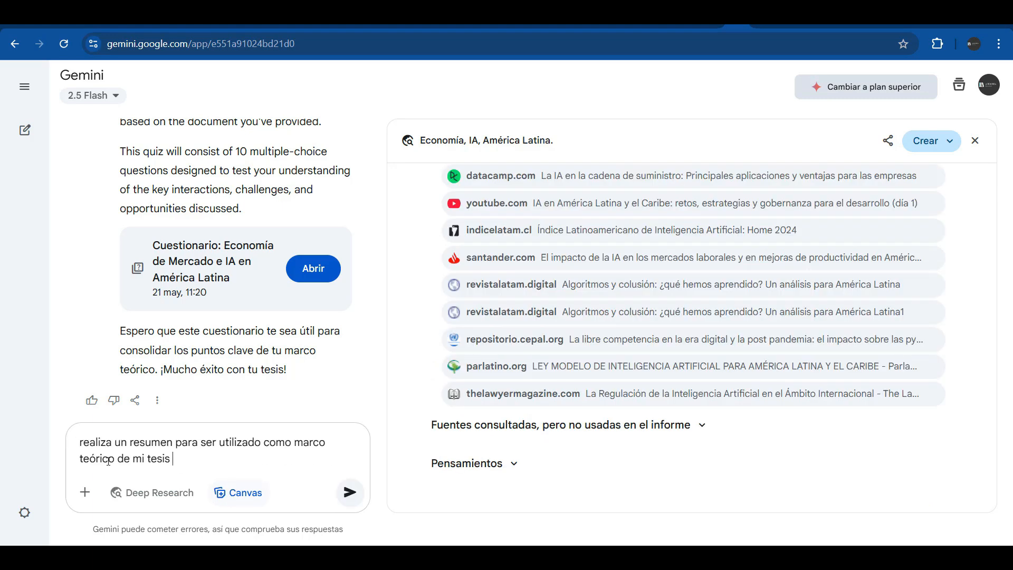
{"action": "type", "text": "donde solo utilices la información obtenida de las revistas indexadas de alto impacto"}
{"action": "key", "text": "ctrl+Left"}
{"action": "key", "text": "ctrl+Left"}
{"action": "key", "text": "ctrl+Left"}
{"action": "type", "text": "indexadas"}
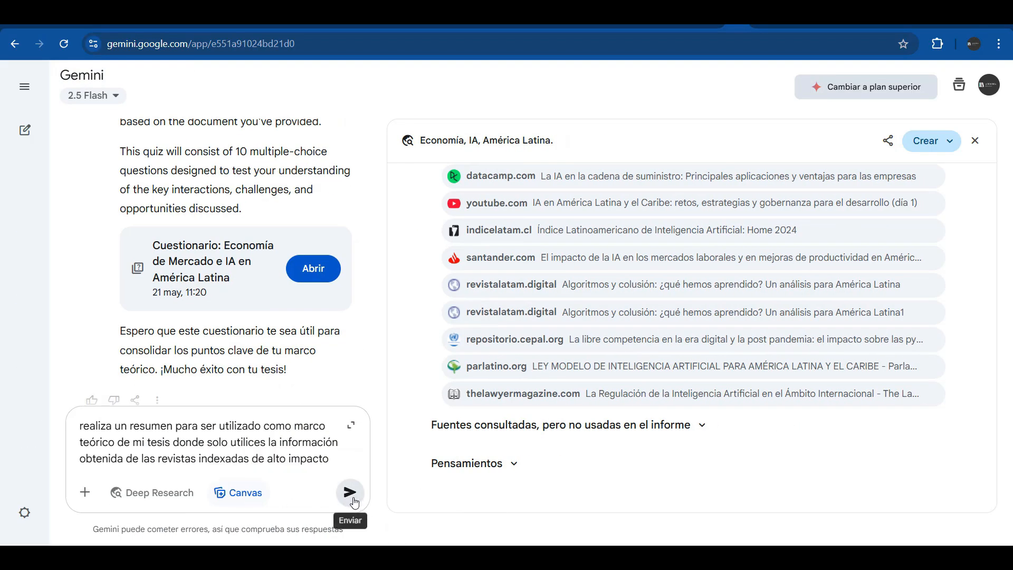
{"action": "left_click", "coordinate": [351, 492]}
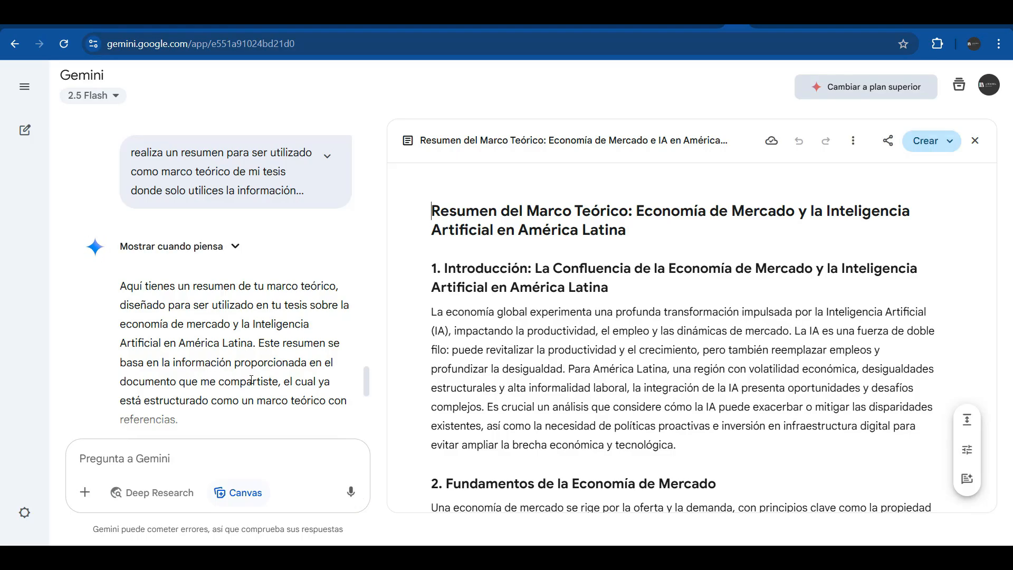
Scroll through the Canvas summary on market economy and AI in Latin America
{"action": "scroll", "coordinate": [251, 380], "scroll_direction": "down", "scroll_amount": 4}
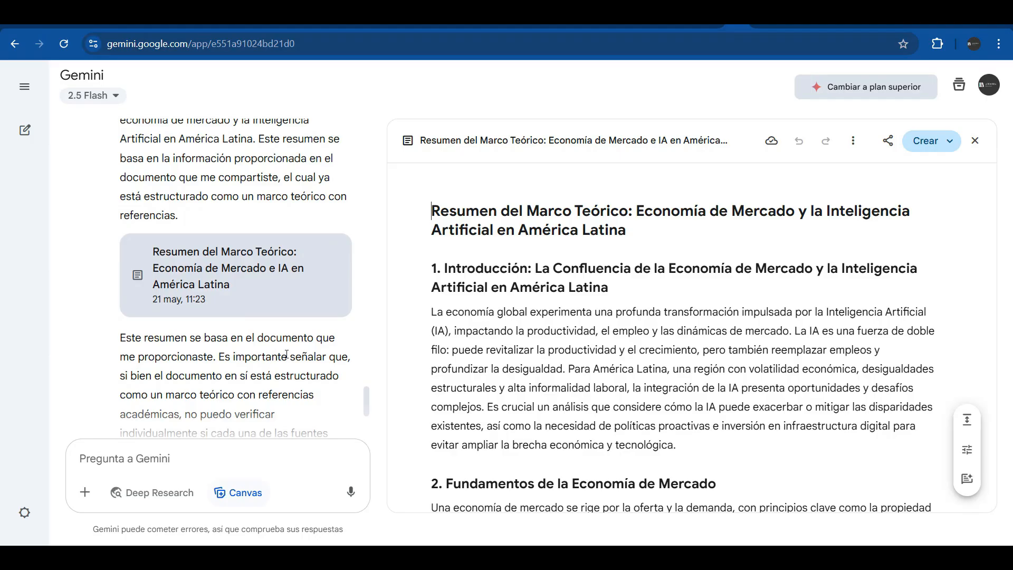
{"action": "scroll", "coordinate": [274, 390], "scroll_direction": "down", "scroll_amount": 1}
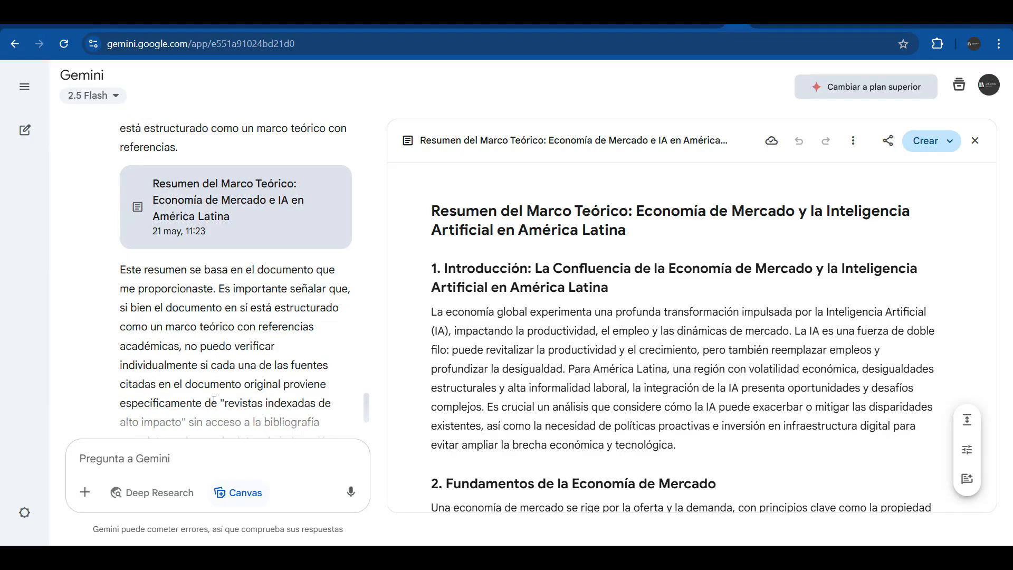
{"action": "scroll", "coordinate": [295, 405], "scroll_direction": "down", "scroll_amount": 3}
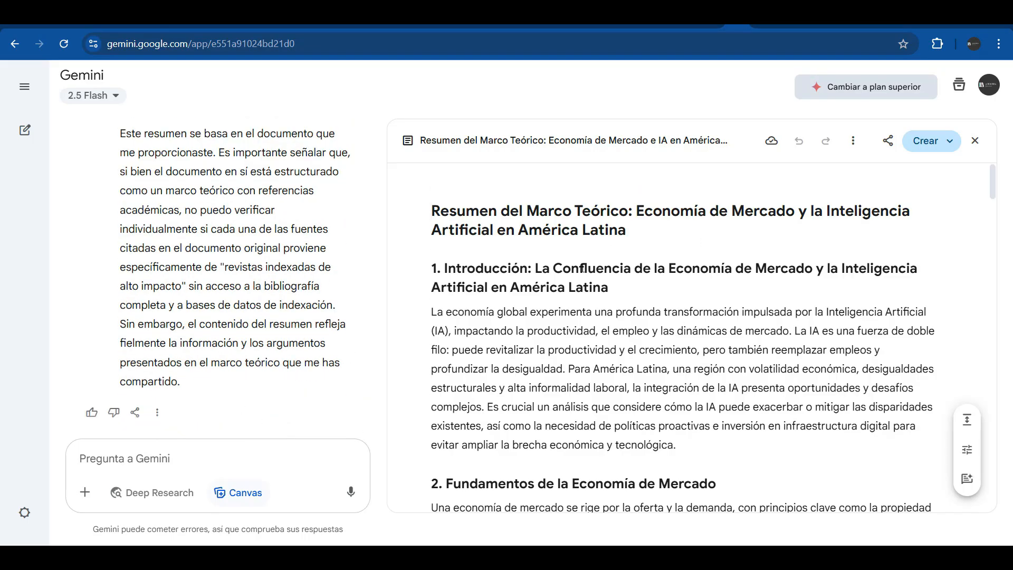
{"action": "scroll", "coordinate": [583, 269], "scroll_direction": "down", "scroll_amount": 20}
{"action": "scroll", "coordinate": [582, 268], "scroll_direction": "down", "scroll_amount": 20}
{"action": "scroll", "coordinate": [583, 269], "scroll_direction": "down", "scroll_amount": 4}
{"action": "scroll", "coordinate": [582, 268], "scroll_direction": "up", "scroll_amount": 14}
{"action": "scroll", "coordinate": [582, 268], "scroll_direction": "up", "scroll_amount": 15}
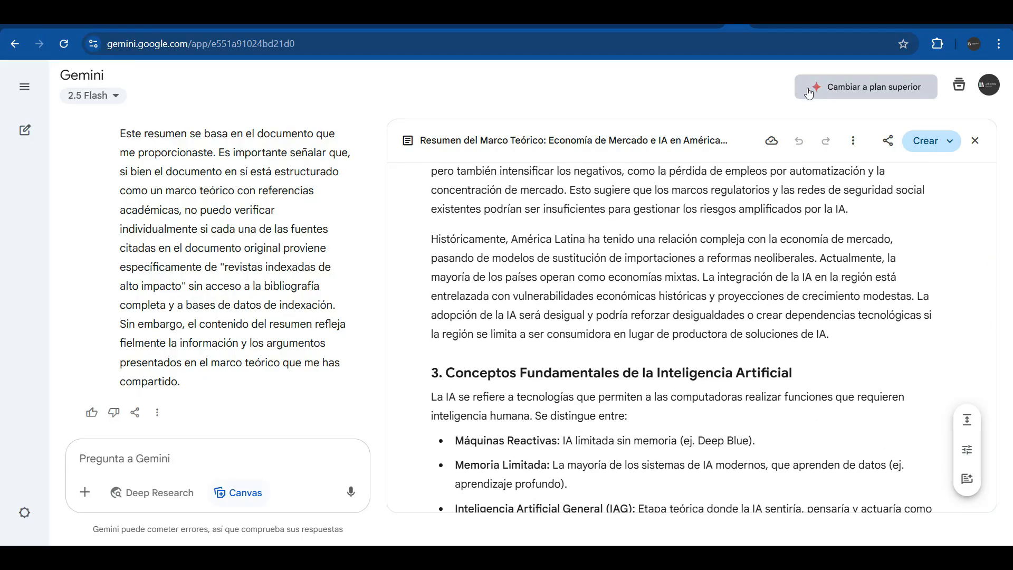
Copy the entire Canvas summary content and switch to the blank Word document
{"action": "left_click", "coordinate": [855, 146]}
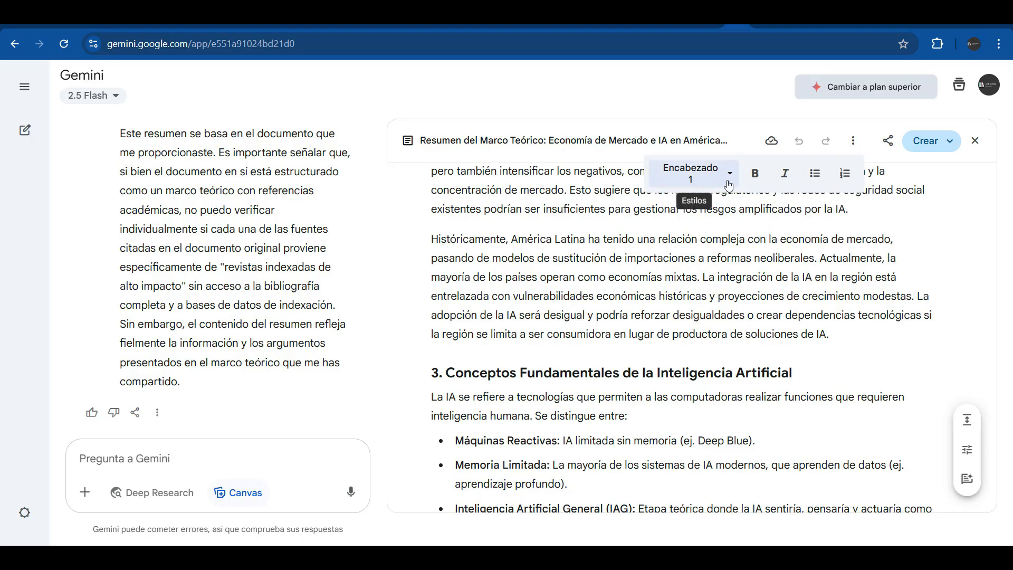
{"action": "left_click", "coordinate": [829, 269]}
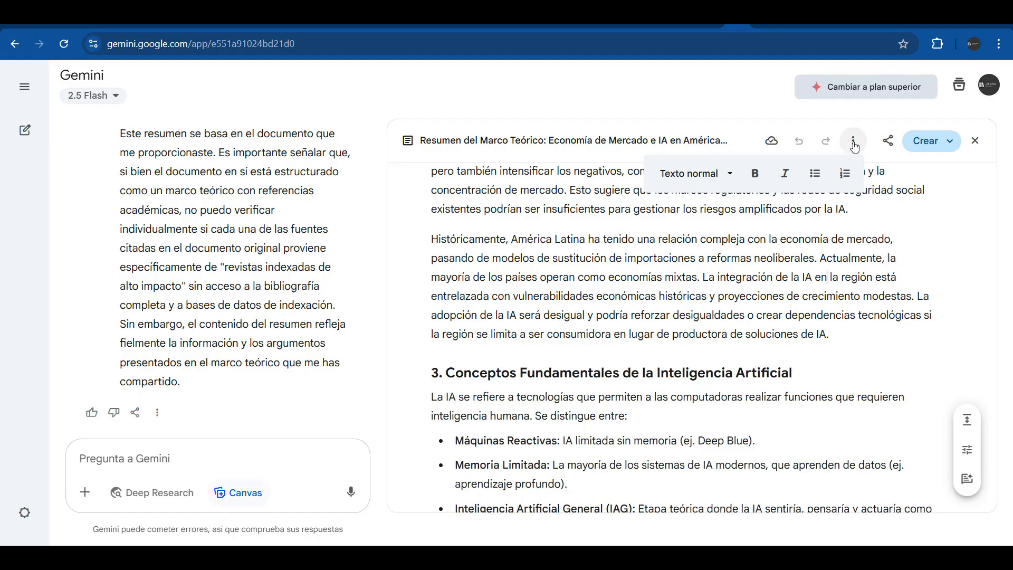
{"action": "left_click", "coordinate": [888, 143]}
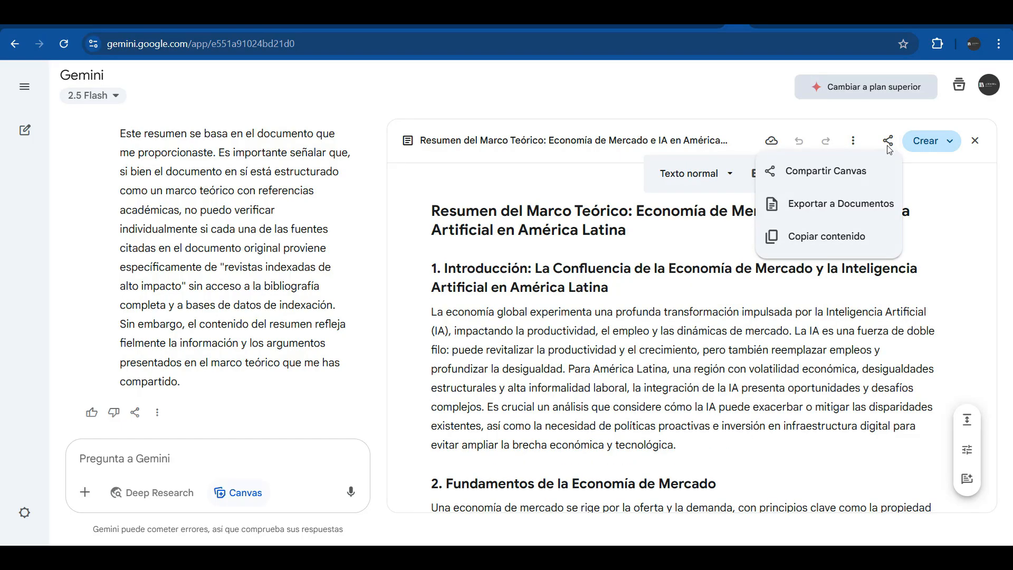
{"action": "left_click", "coordinate": [813, 237]}
{"action": "key", "text": "alt+Tab"}
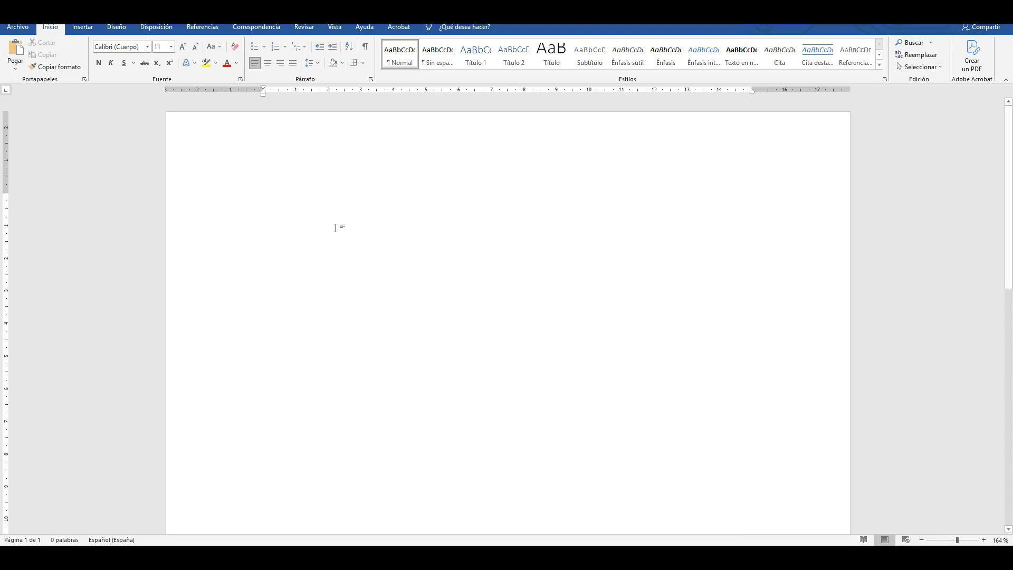
Paste the copied Gemini summary into the blank Word document
{"action": "key", "text": "ctrl+v"}
{"action": "scroll", "coordinate": [431, 354], "scroll_direction": "up", "scroll_amount": 15}
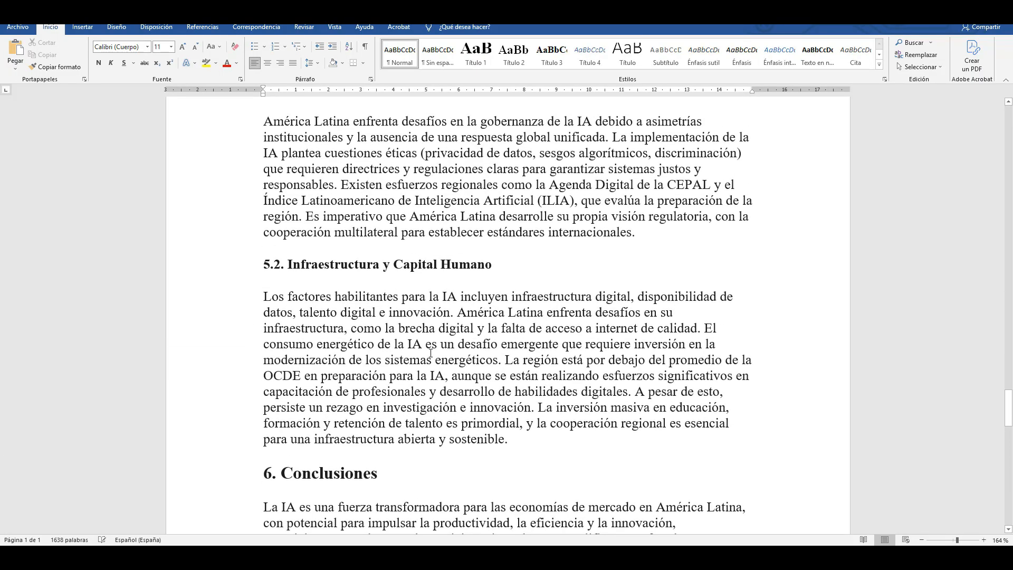
{"action": "scroll", "coordinate": [431, 353], "scroll_direction": "up", "scroll_amount": 20}
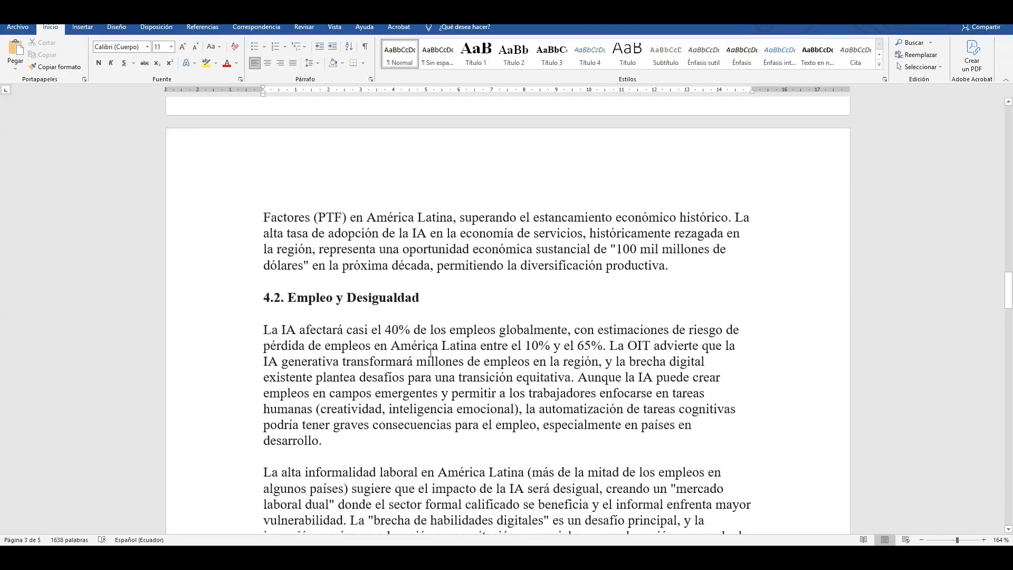
{"action": "scroll", "coordinate": [430, 353], "scroll_direction": "up", "scroll_amount": 10}
Save the document in Descargas as 'Resumen del Marco Teórico.pdf' in PDF format
{"action": "left_click", "coordinate": [17, 27]}
{"action": "left_click", "coordinate": [27, 175]}
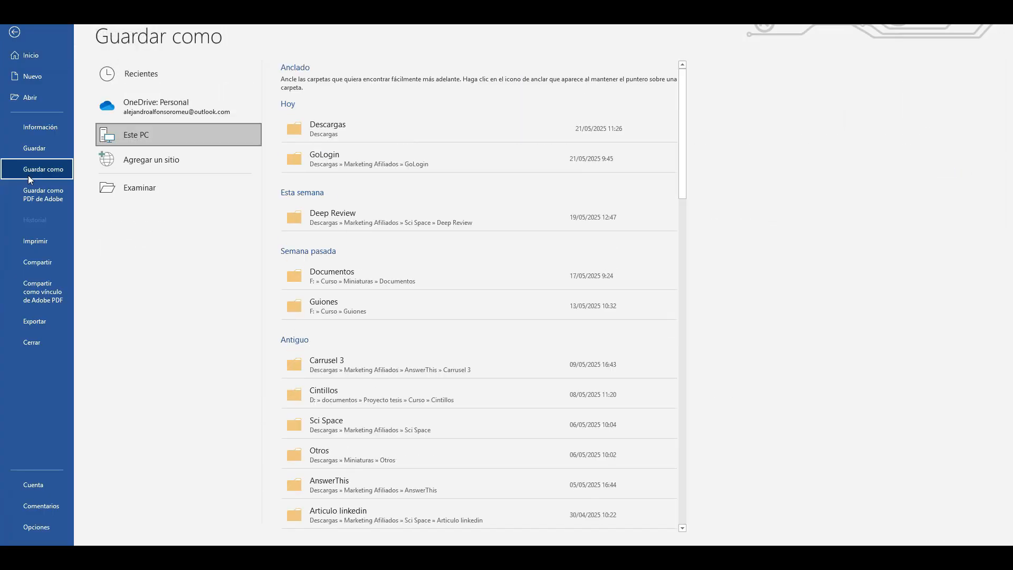
{"action": "left_click", "coordinate": [140, 187]}
{"action": "left_click", "coordinate": [407, 219]}
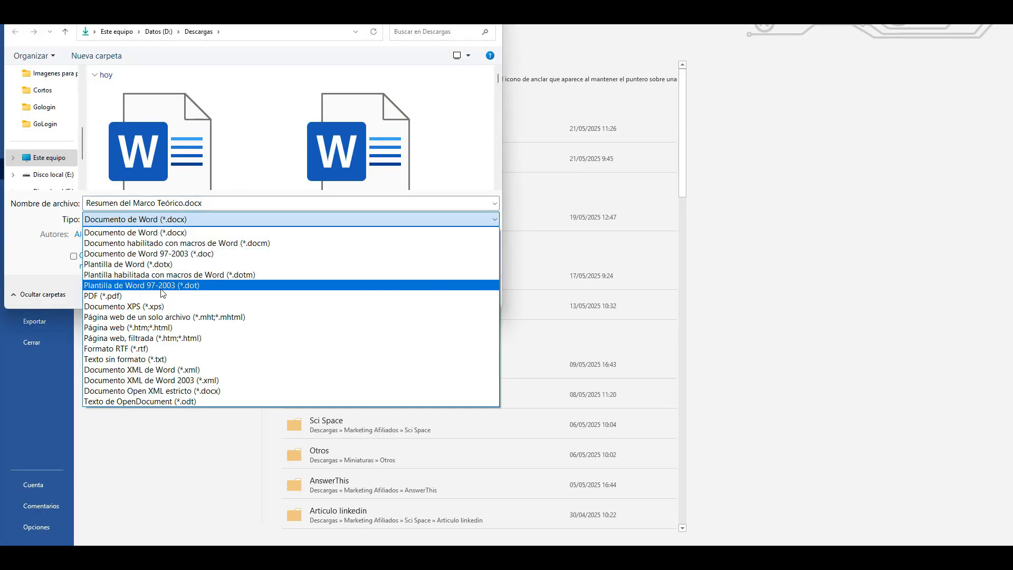
{"action": "left_click", "coordinate": [131, 297]}
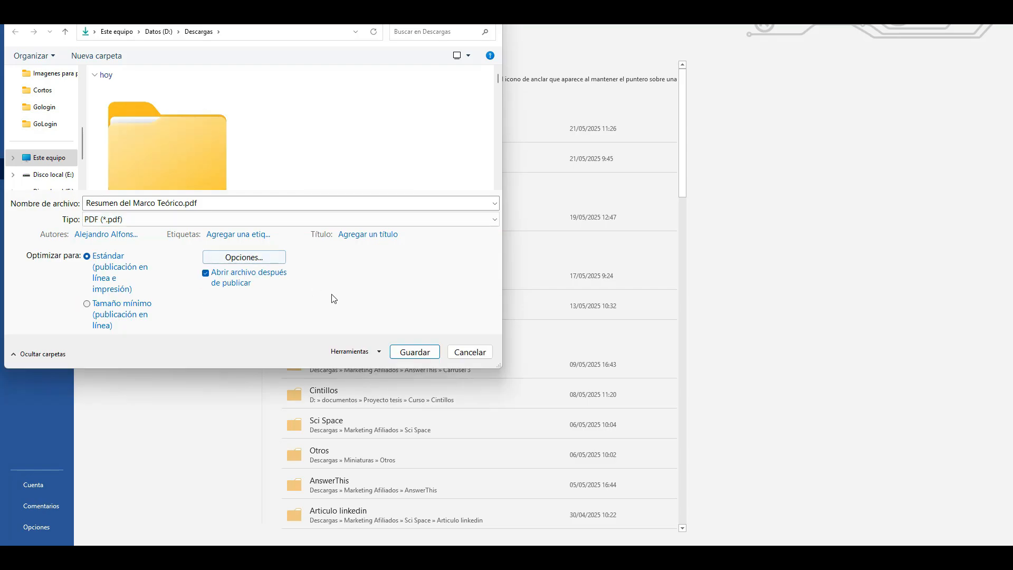
{"action": "left_click", "coordinate": [410, 350]}
{"action": "scroll", "coordinate": [708, 174], "scroll_direction": "down", "scroll_amount": 20}
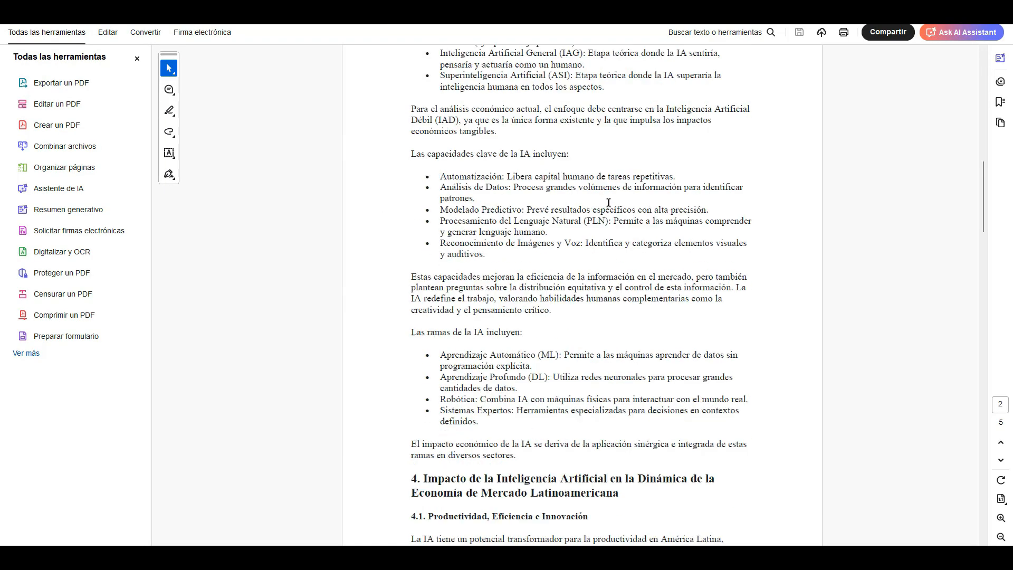
{"action": "scroll", "coordinate": [708, 174], "scroll_direction": "down", "scroll_amount": 10}
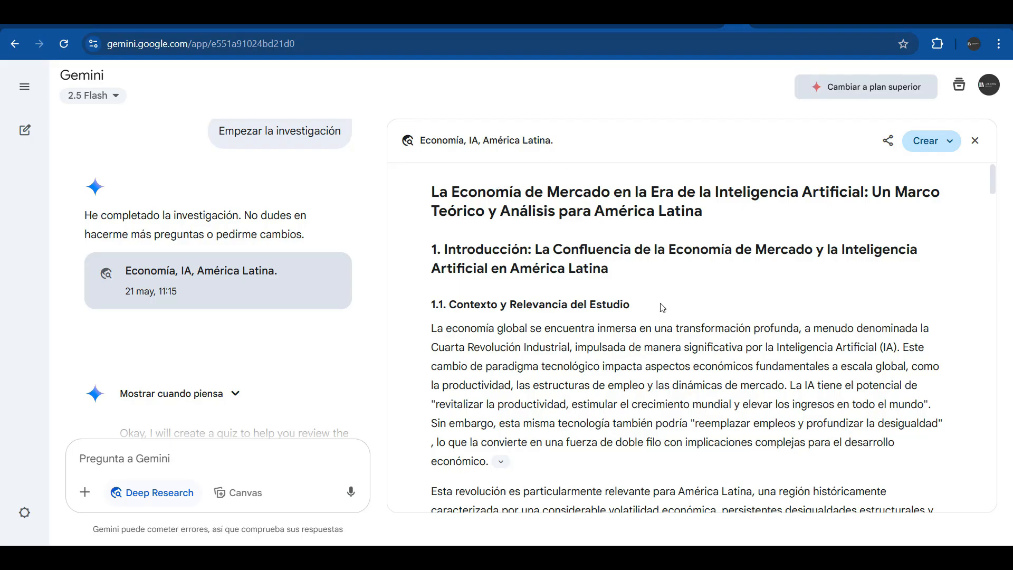
{"action": "scroll", "coordinate": [662, 307], "scroll_direction": "down", "scroll_amount": 10}
Export the 'Economía, IA, América Latina.' research report to Google Docs
{"action": "left_click", "coordinate": [888, 140]}
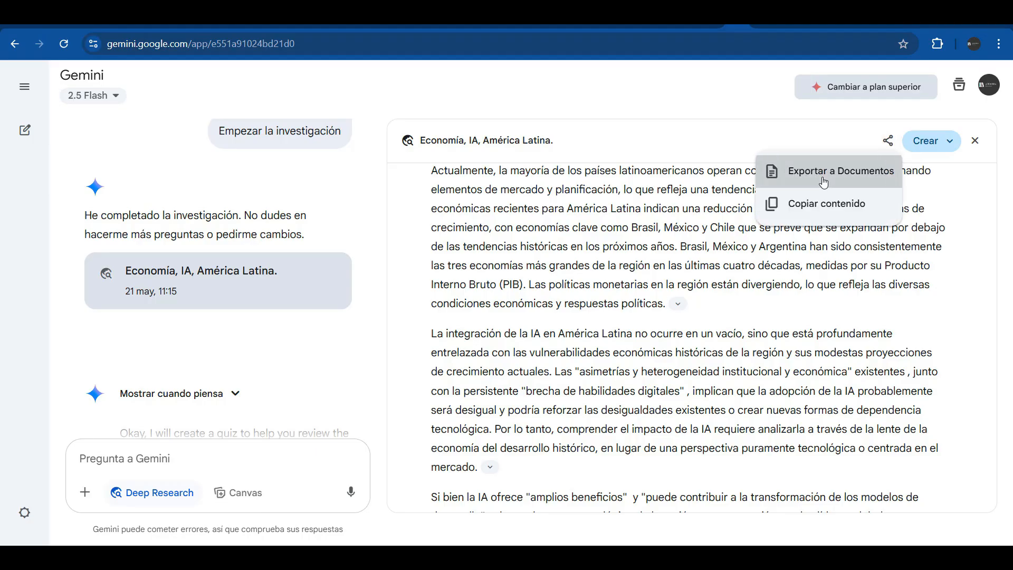
{"action": "left_click", "coordinate": [824, 182]}
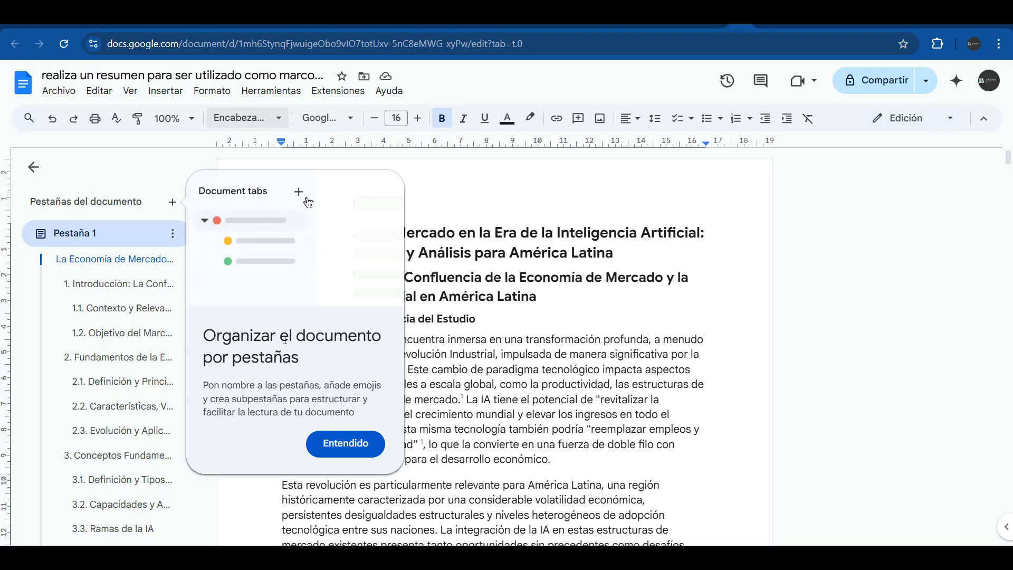
Dismiss the Docs tabs tip, scroll the exported report, then type 'La técnica de Feynman' as a comment
{"action": "left_click", "coordinate": [379, 441]}
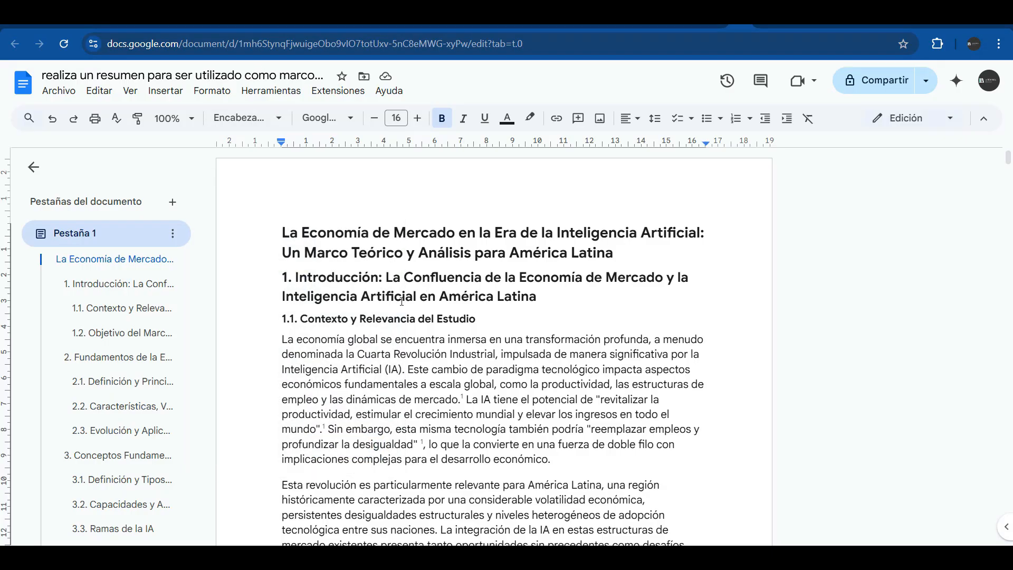
{"action": "scroll", "coordinate": [402, 301], "scroll_direction": "down", "scroll_amount": 5}
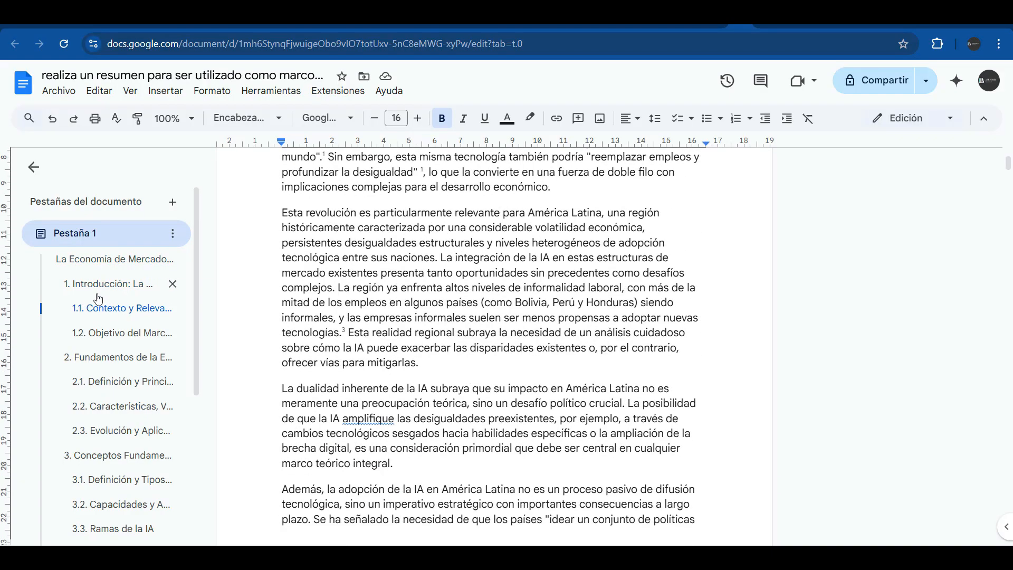
{"action": "scroll", "coordinate": [98, 300], "scroll_direction": "down", "scroll_amount": 5}
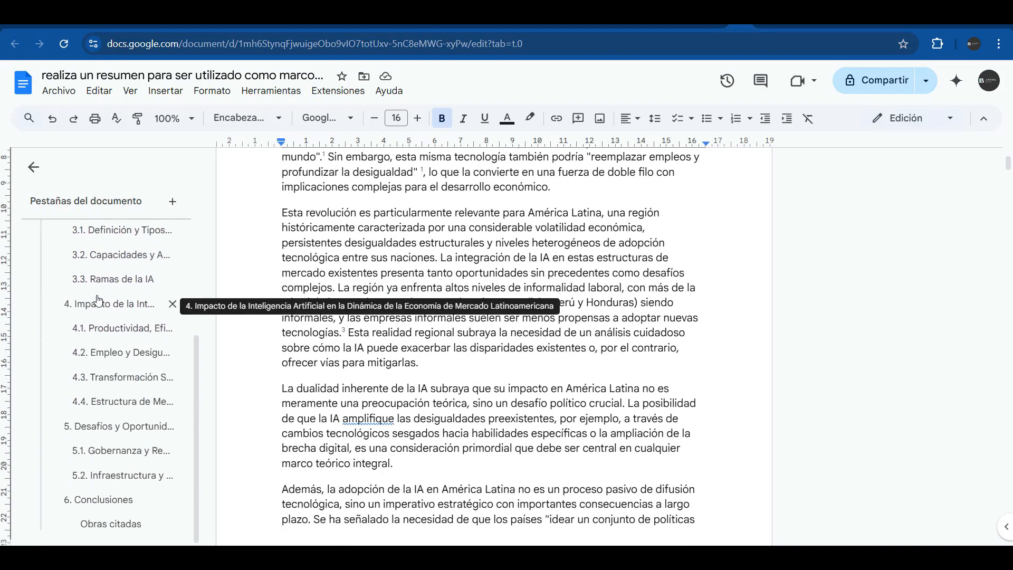
{"action": "scroll", "coordinate": [410, 344], "scroll_direction": "down", "scroll_amount": 6}
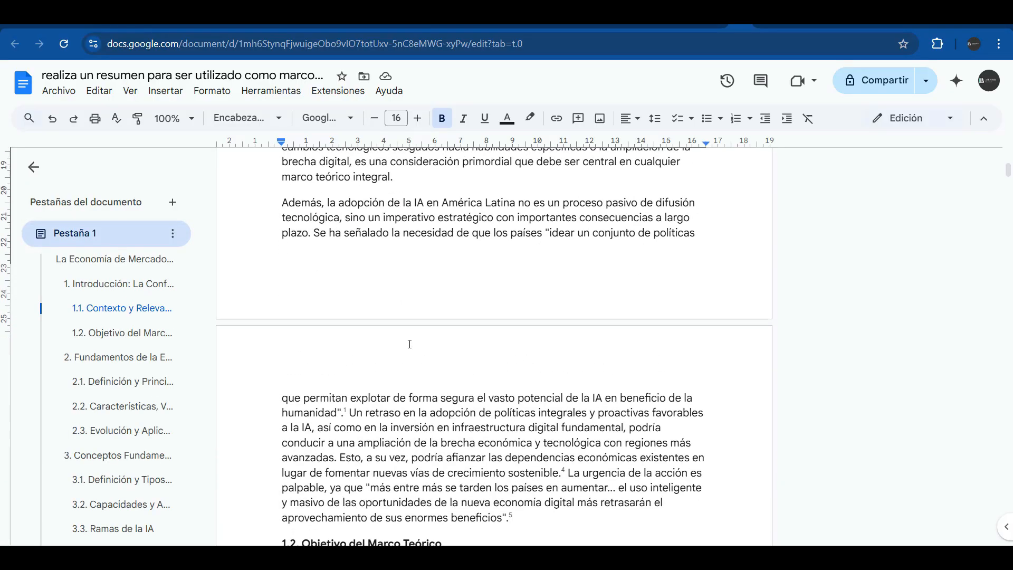
{"action": "scroll", "coordinate": [410, 344], "scroll_direction": "down", "scroll_amount": 11}
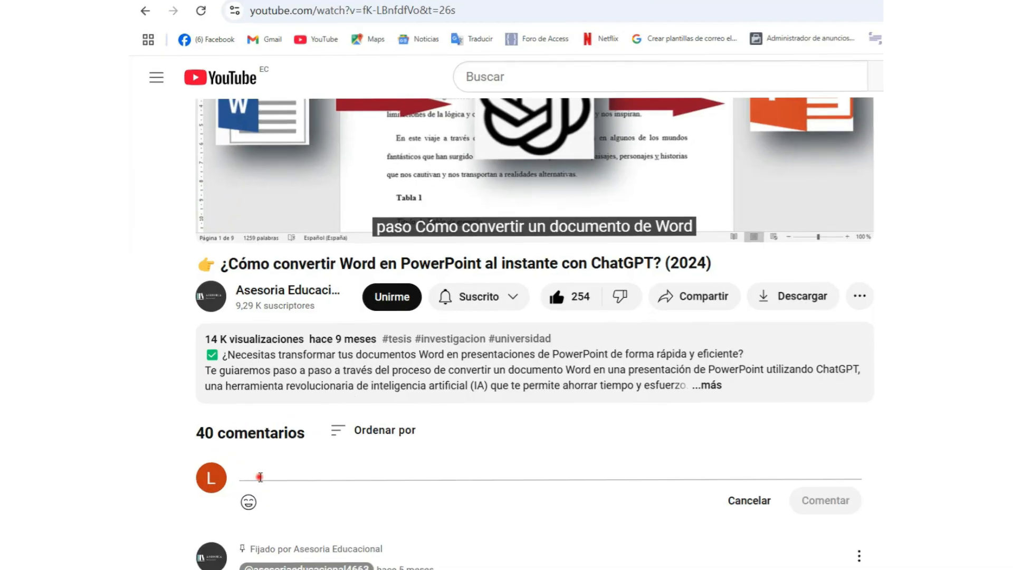
{"action": "type", "text": "La técnica de "}
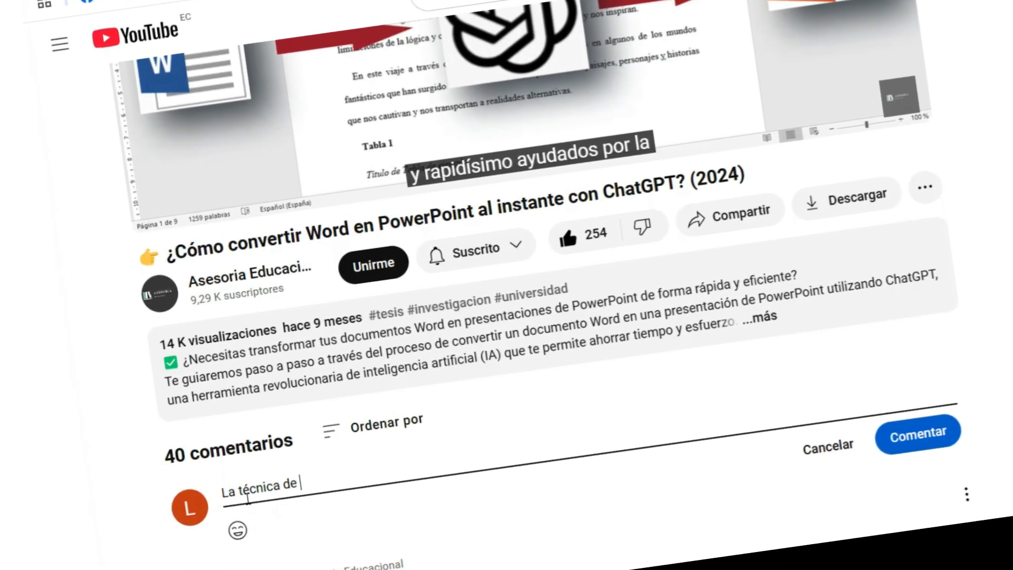
{"action": "type", "text": "Feynman"}
Append the sunglasses emoji to the 'La técnica de Feynman' YouTube comment draft
{"action": "left_click", "coordinate": [247, 530]}
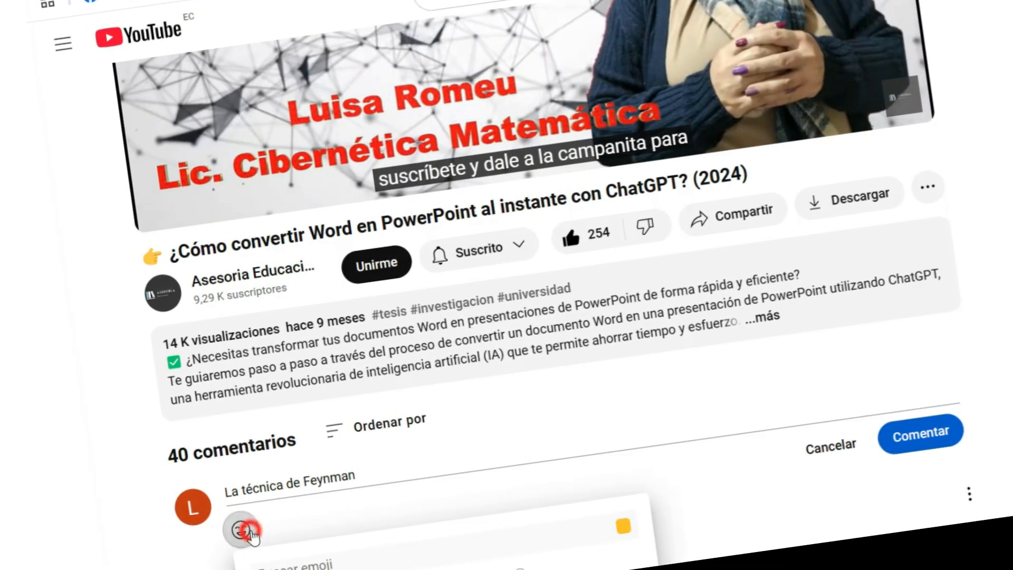
{"action": "scroll", "coordinate": [253, 535], "scroll_direction": "down", "scroll_amount": 2}
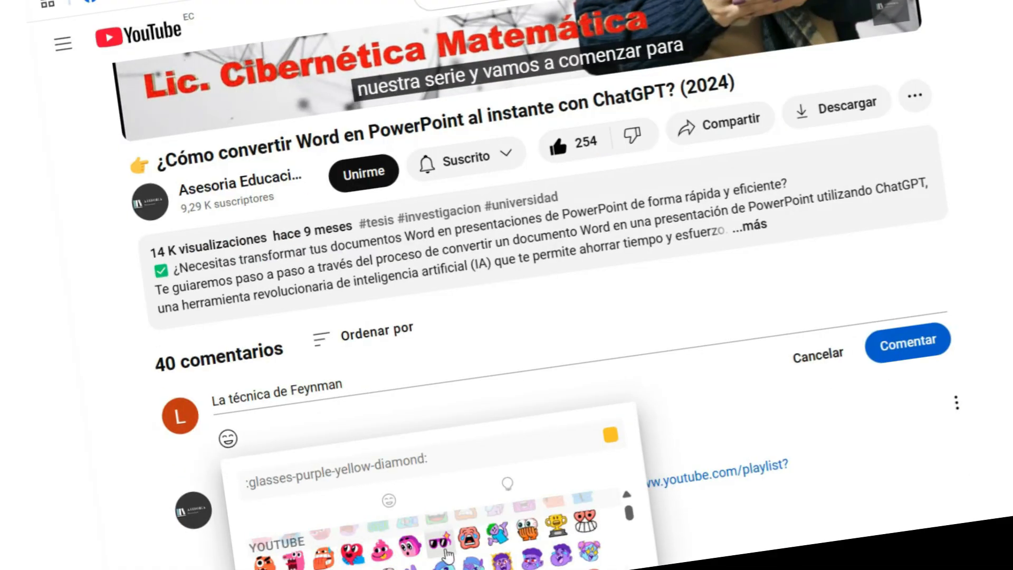
{"action": "left_click", "coordinate": [441, 542]}
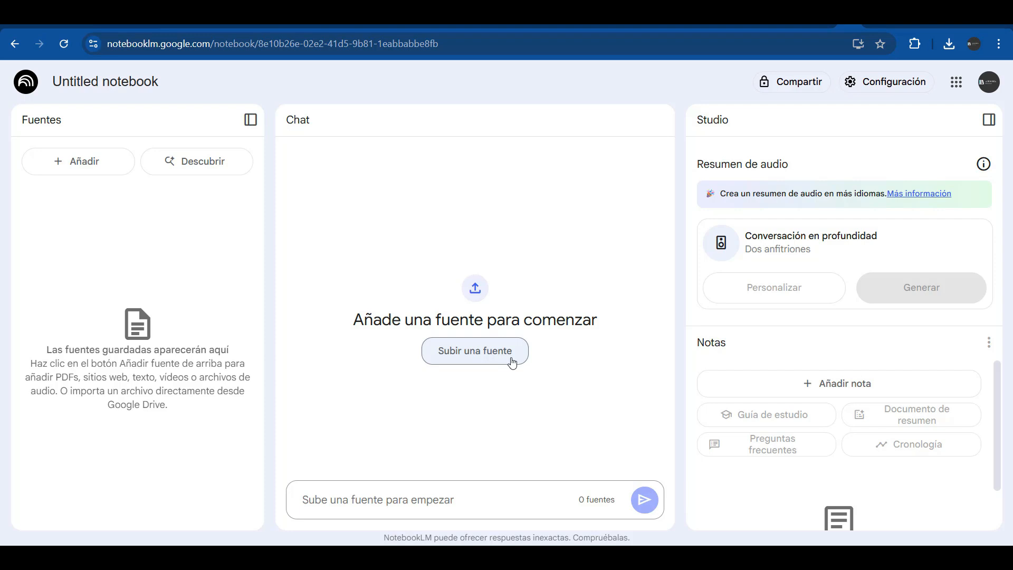
Upload the 'Resumen del Marco Teórico' PDF from Descargas as a notebook source, then reopen Añadir fuentes
{"action": "left_click", "coordinate": [473, 358]}
{"action": "left_click", "coordinate": [471, 354]}
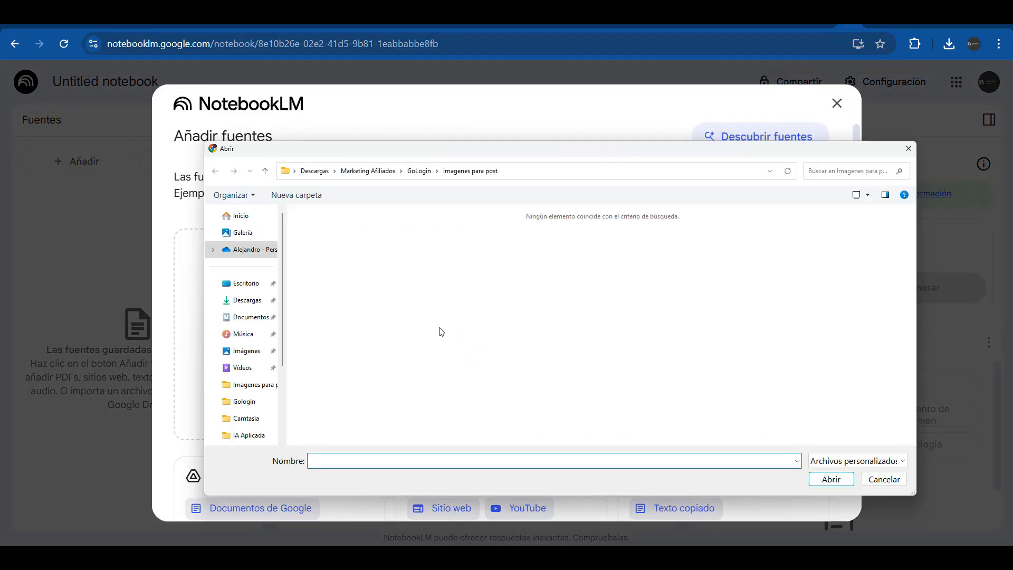
{"action": "left_click", "coordinate": [245, 300]}
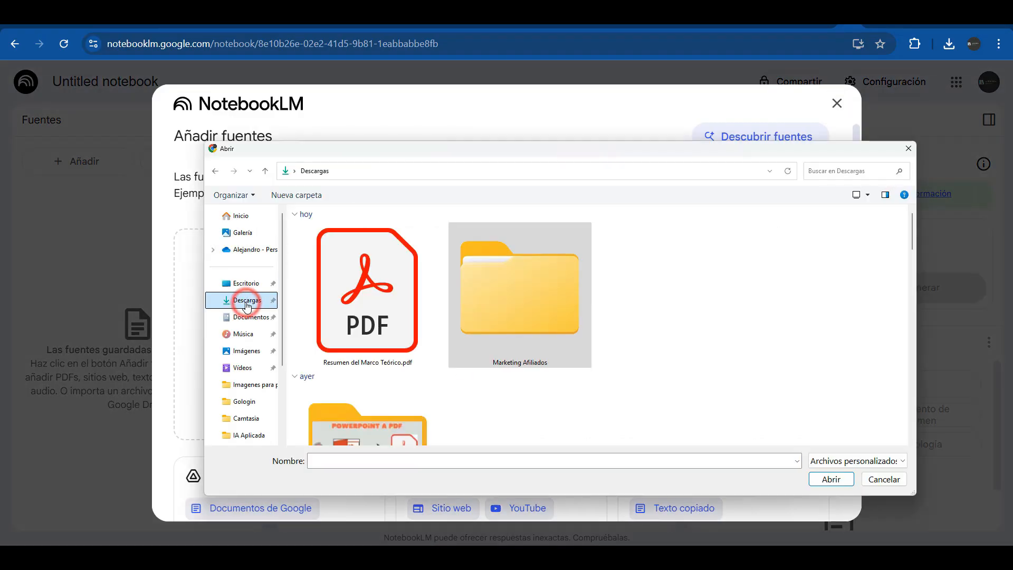
{"action": "left_click", "coordinate": [375, 319]}
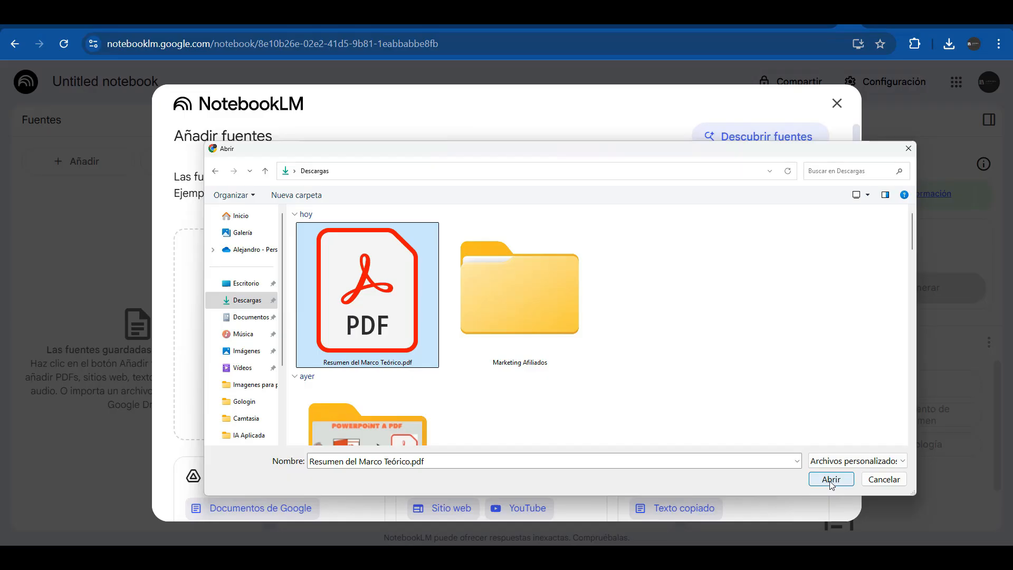
{"action": "left_click", "coordinate": [830, 479]}
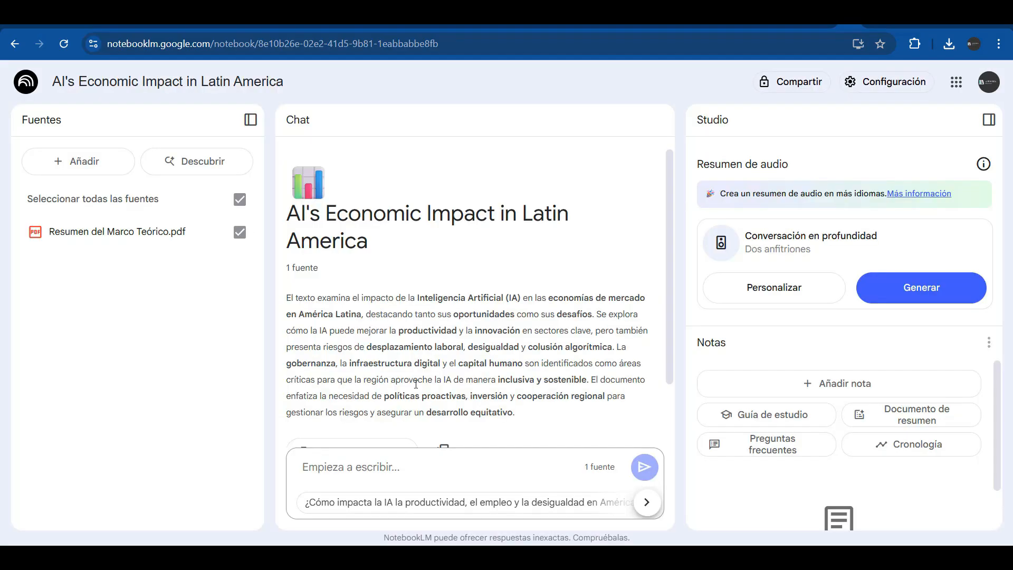
{"action": "scroll", "coordinate": [415, 384], "scroll_direction": "down", "scroll_amount": 2}
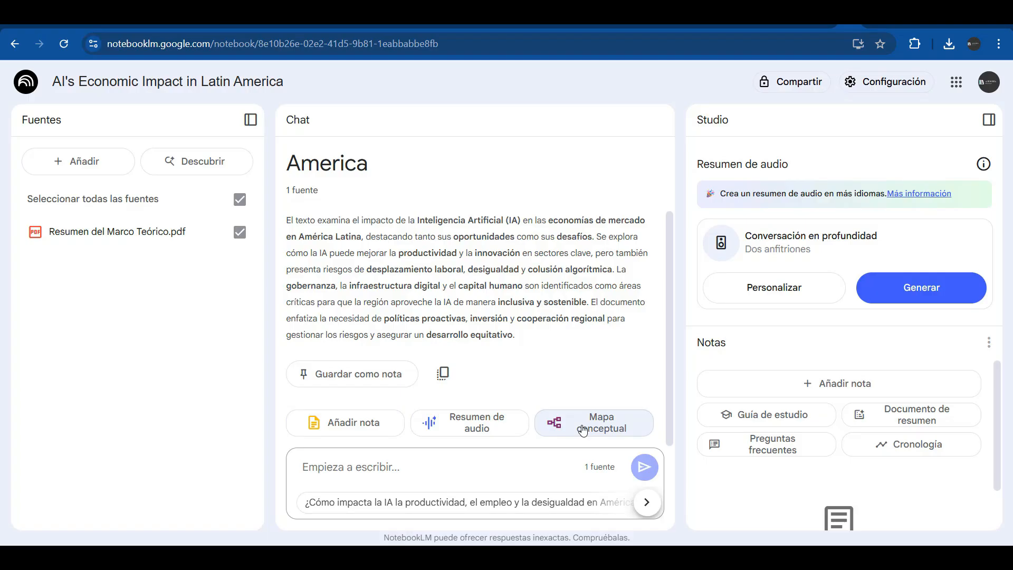
{"action": "left_click", "coordinate": [87, 160]}
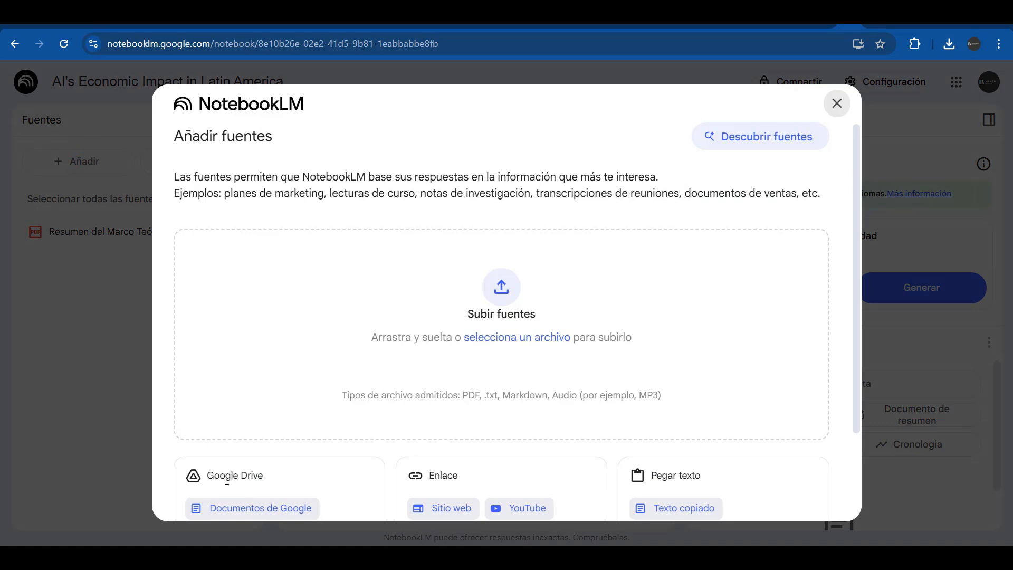
Insert today's summary Google Doc from Drive as the second source and open it
{"action": "left_click", "coordinate": [239, 511]}
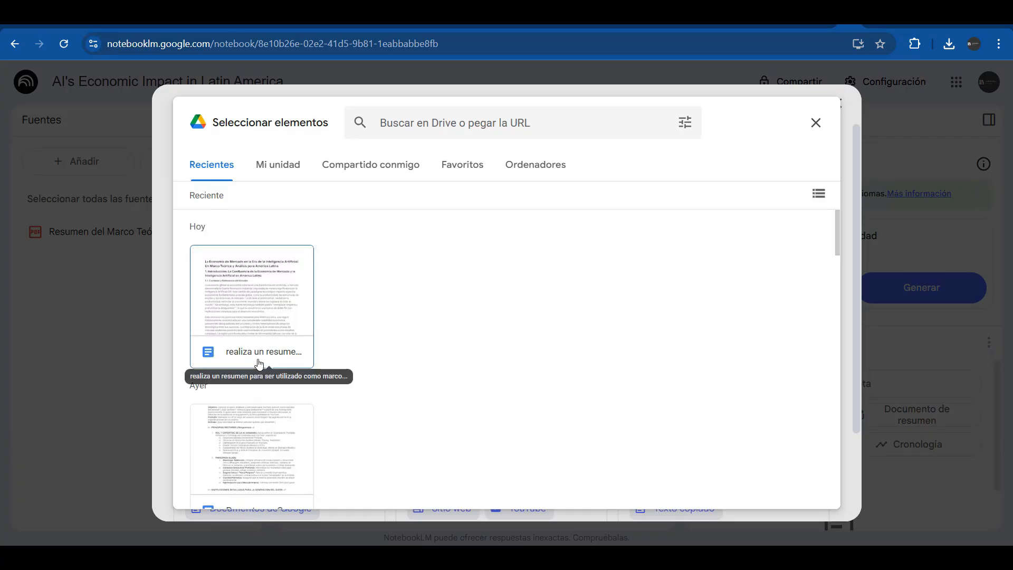
{"action": "left_click", "coordinate": [257, 360]}
{"action": "left_click", "coordinate": [811, 494]}
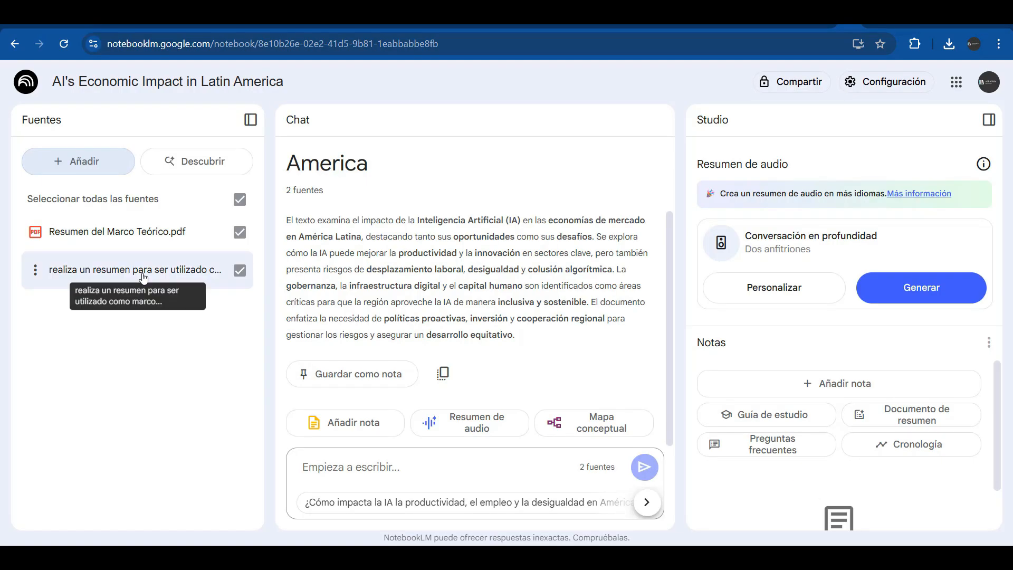
{"action": "left_click", "coordinate": [142, 276]}
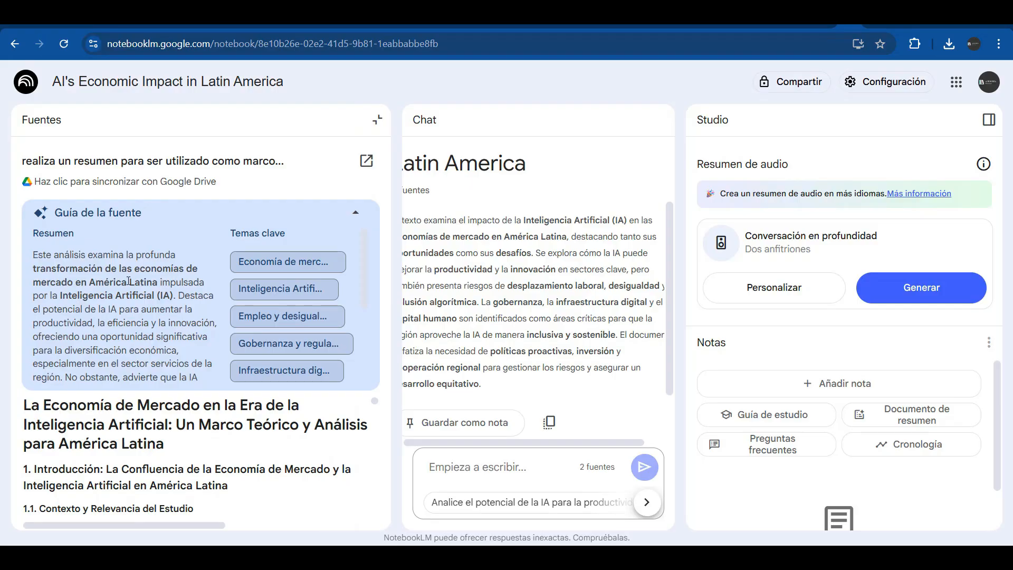
{"action": "scroll", "coordinate": [119, 413], "scroll_direction": "down", "scroll_amount": 5}
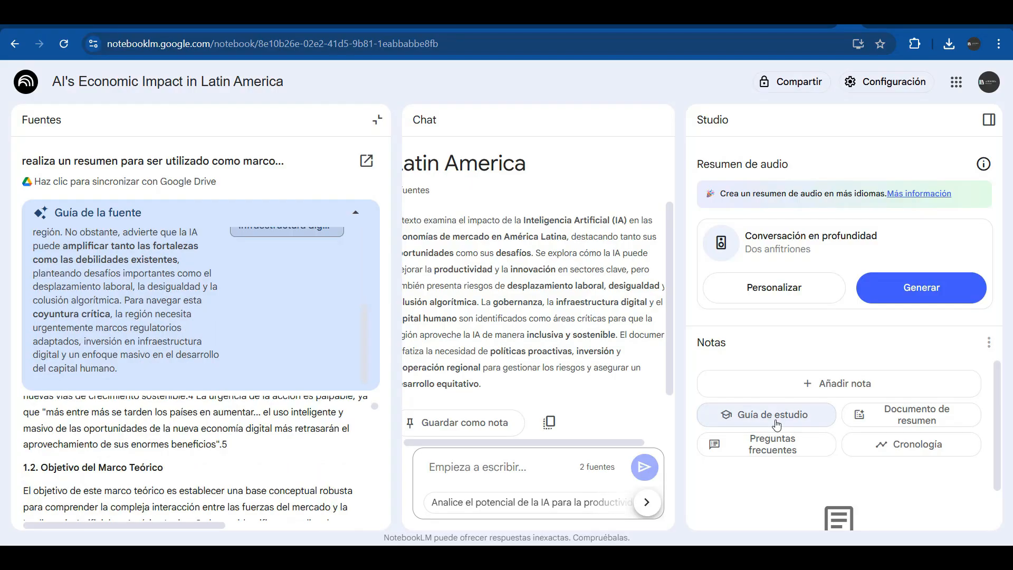
Generate and open the 'IA y Economía en América Latina' briefing, then ask about digital infrastructure
{"action": "left_click", "coordinate": [905, 416]}
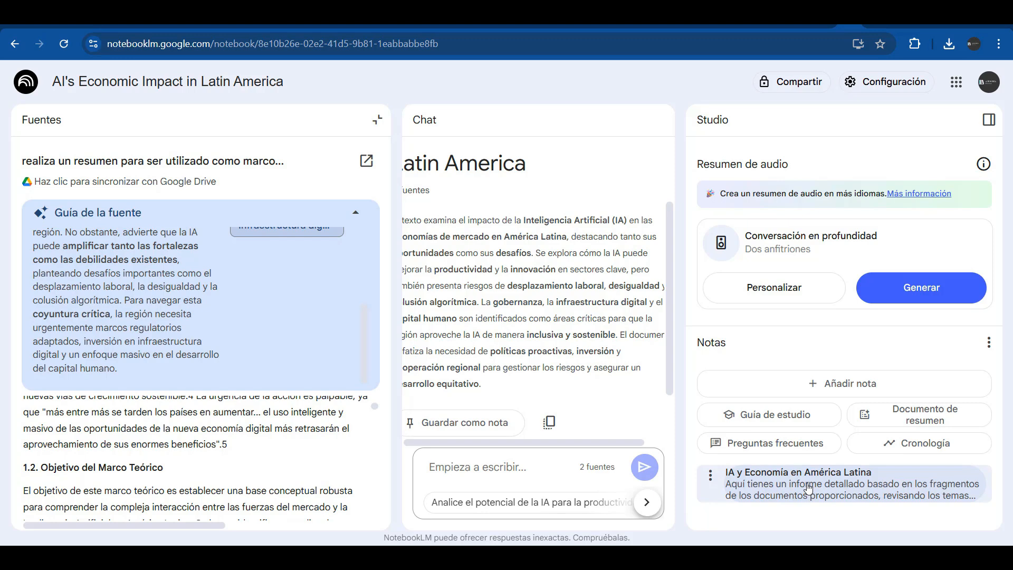
{"action": "left_click", "coordinate": [829, 494]}
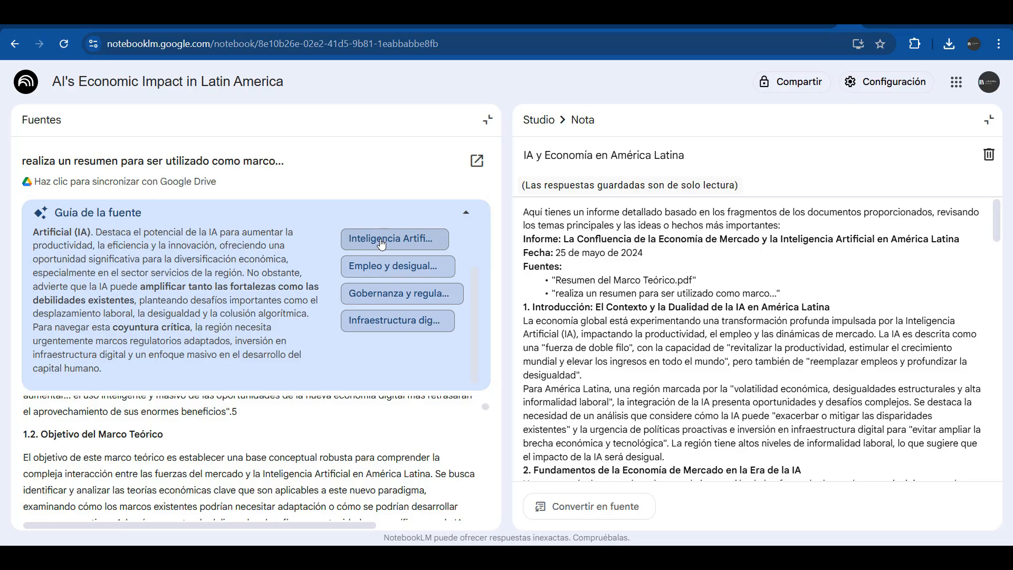
{"action": "left_click", "coordinate": [389, 322]}
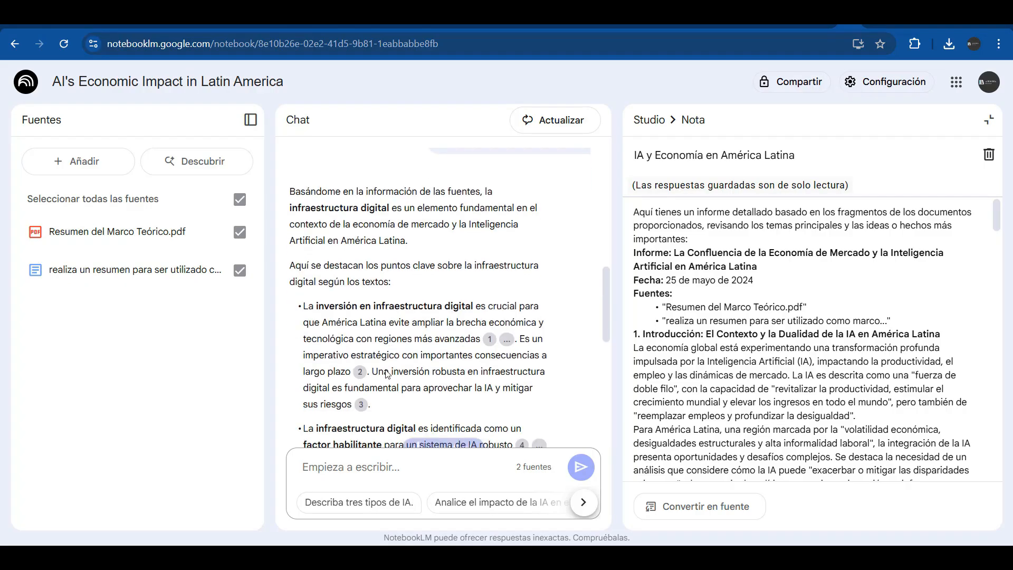
Close the briefing note and generate a study guide from both sources
{"action": "mouse_move", "coordinate": [404, 381]}
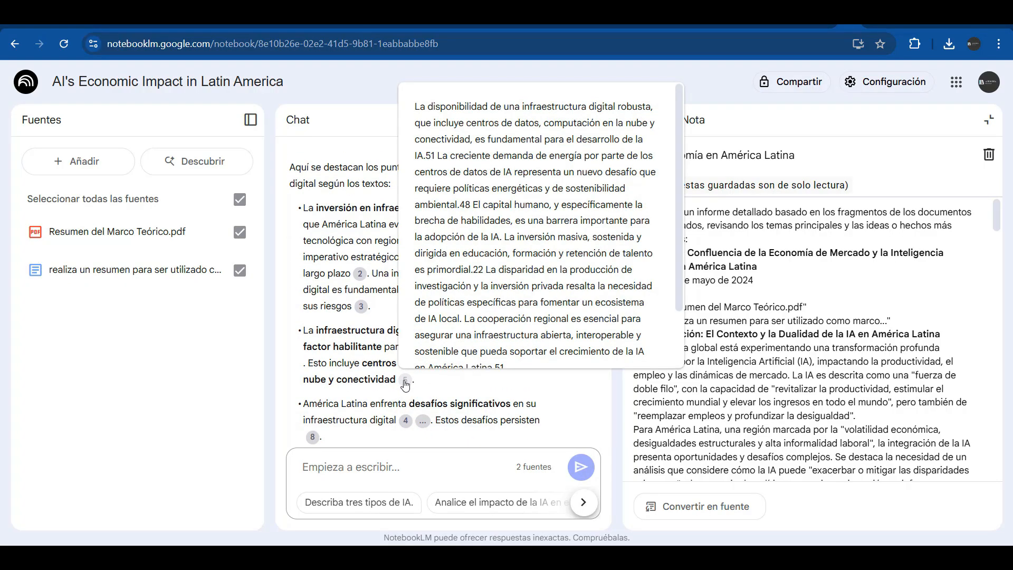
{"action": "mouse_move", "coordinate": [405, 428]}
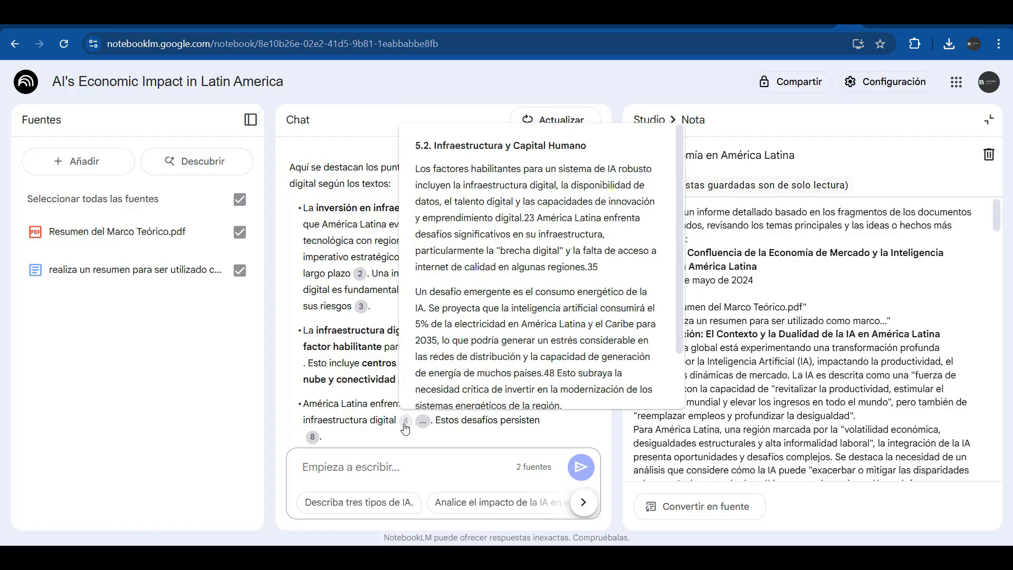
{"action": "left_click", "coordinate": [987, 120]}
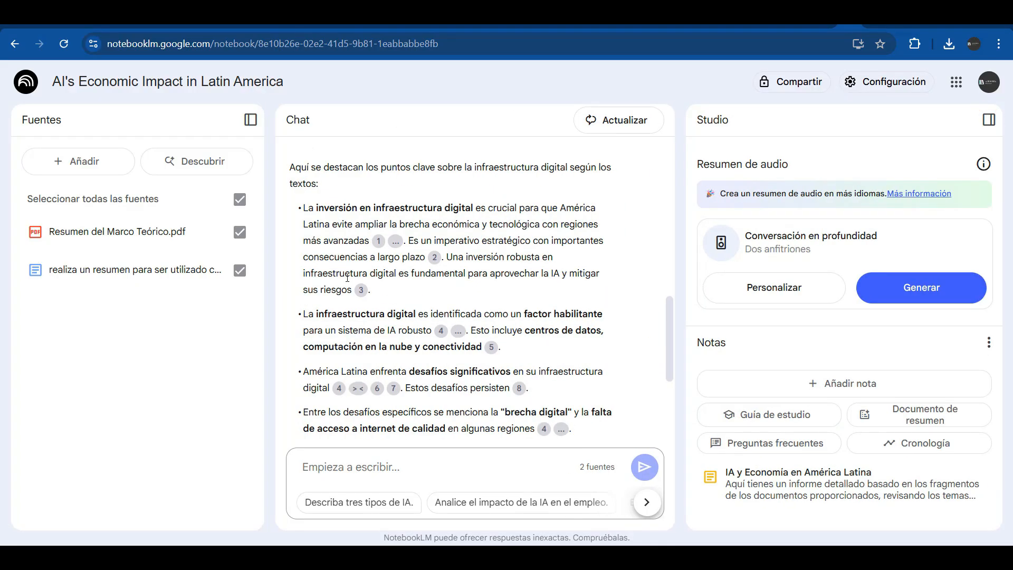
{"action": "left_click", "coordinate": [771, 416]}
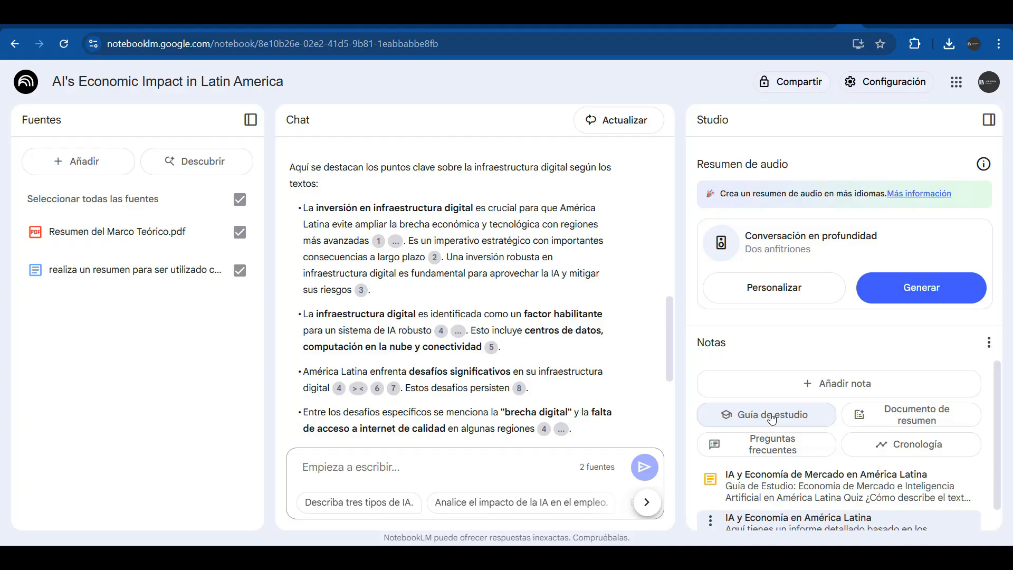
{"action": "left_click", "coordinate": [797, 479]}
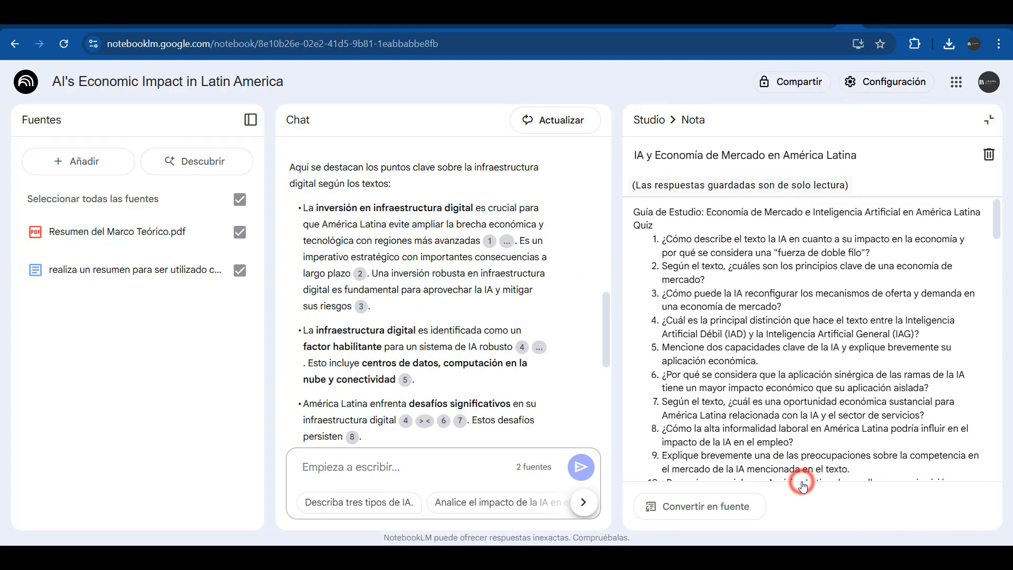
{"action": "scroll", "coordinate": [376, 228], "scroll_direction": "up", "scroll_amount": 3}
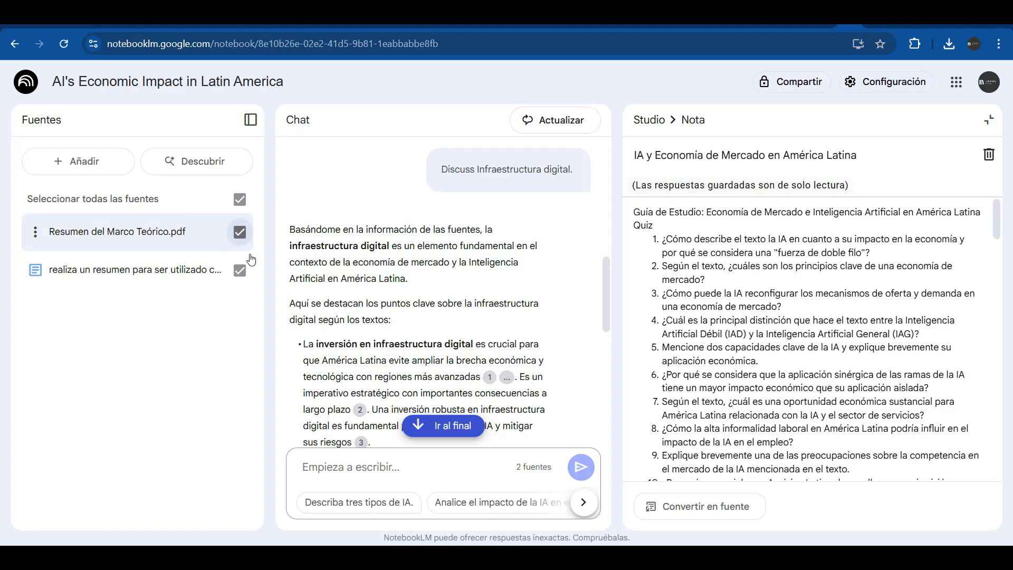
{"action": "left_click", "coordinate": [241, 270]}
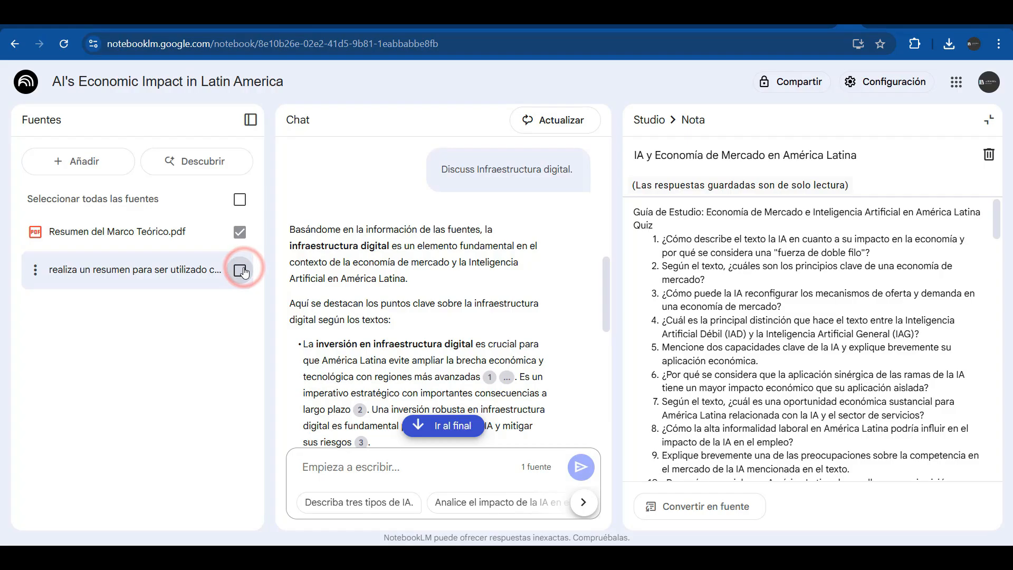
{"action": "left_click", "coordinate": [241, 270]}
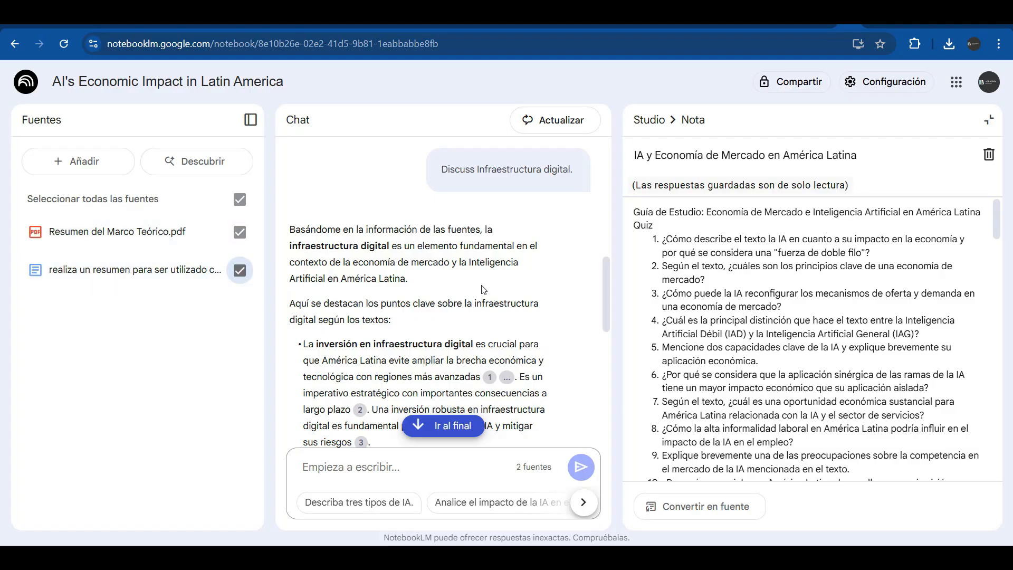
{"action": "scroll", "coordinate": [454, 254], "scroll_direction": "down", "scroll_amount": 5}
{"action": "scroll", "coordinate": [453, 254], "scroll_direction": "up", "scroll_amount": 7}
{"action": "scroll", "coordinate": [404, 340], "scroll_direction": "down", "scroll_amount": 6}
{"action": "scroll", "coordinate": [404, 340], "scroll_direction": "down", "scroll_amount": 4}
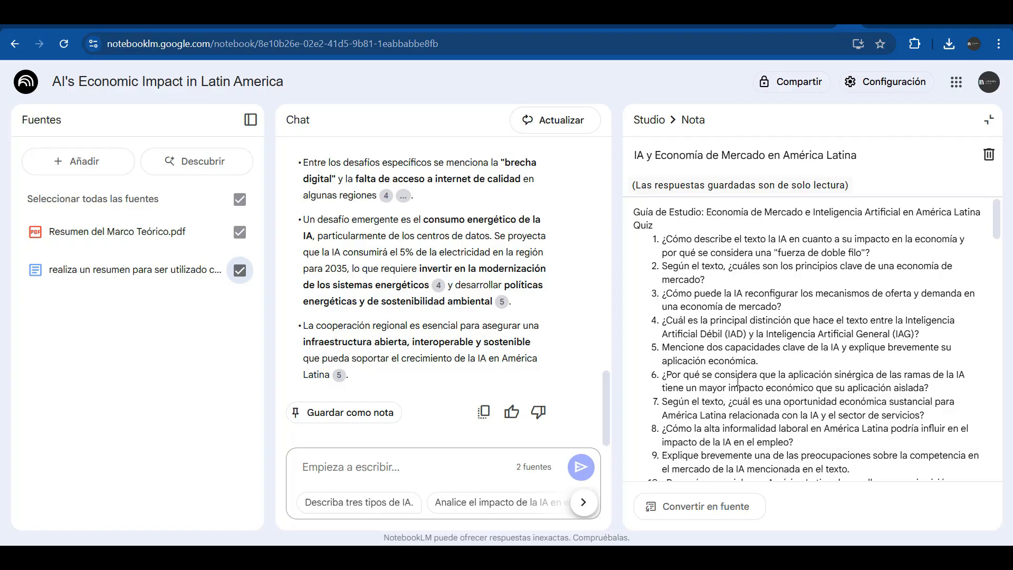
Read through the first part of the study guide note
{"action": "scroll", "coordinate": [727, 314], "scroll_direction": "down", "scroll_amount": 3}
{"action": "scroll", "coordinate": [761, 320], "scroll_direction": "up", "scroll_amount": 3}
{"action": "scroll", "coordinate": [723, 425], "scroll_direction": "down", "scroll_amount": 3}
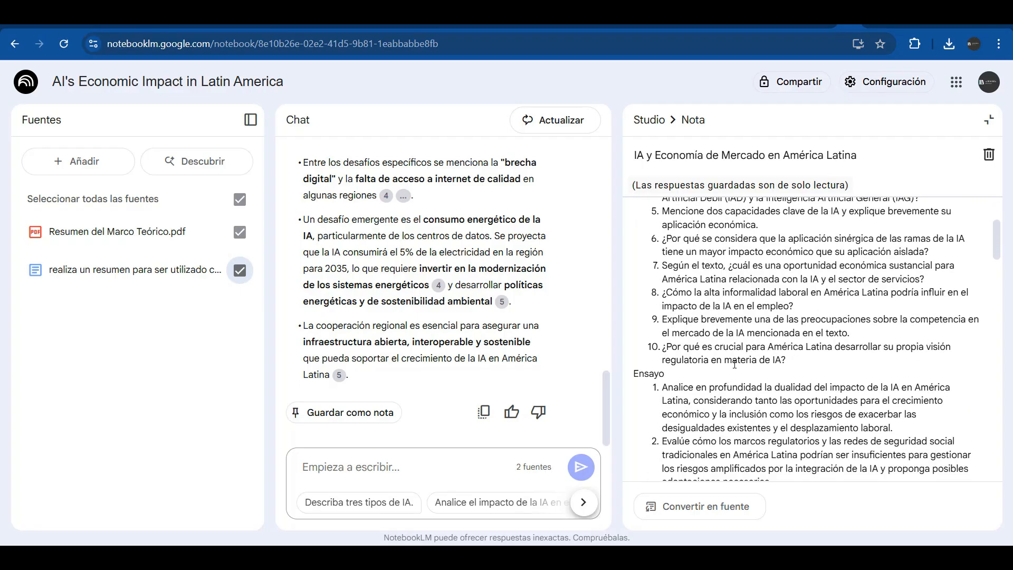
{"action": "scroll", "coordinate": [734, 363], "scroll_direction": "down", "scroll_amount": 1}
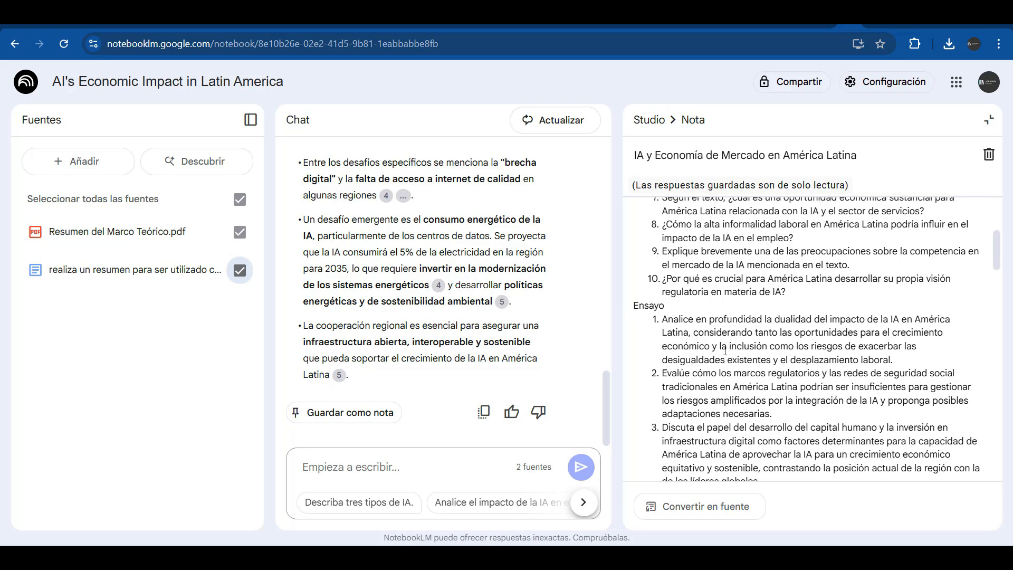
{"action": "scroll", "coordinate": [725, 351], "scroll_direction": "down", "scroll_amount": 3}
{"action": "scroll", "coordinate": [724, 351], "scroll_direction": "up", "scroll_amount": 3}
{"action": "scroll", "coordinate": [696, 398], "scroll_direction": "down", "scroll_amount": 3}
{"action": "scroll", "coordinate": [695, 399], "scroll_direction": "down", "scroll_amount": 2}
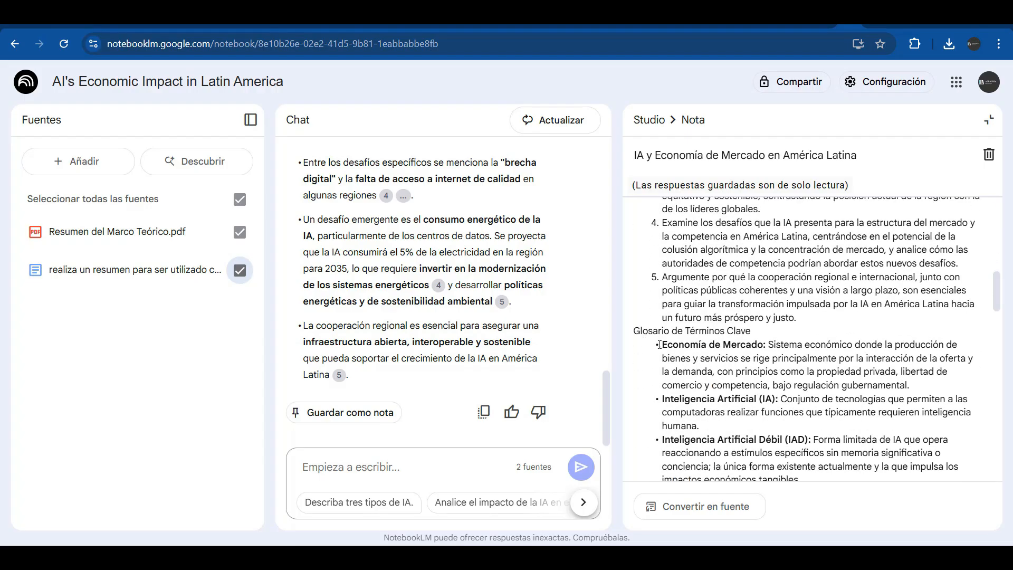
{"action": "scroll", "coordinate": [771, 381], "scroll_direction": "down", "scroll_amount": 8}
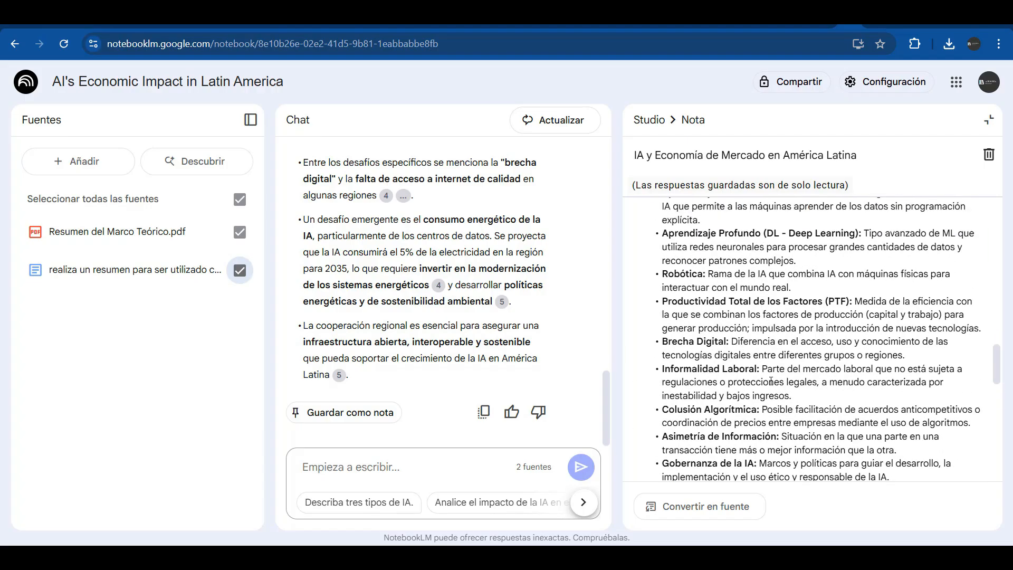
Finish reviewing the study guide and close it to return to Studio
{"action": "scroll", "coordinate": [771, 381], "scroll_direction": "down", "scroll_amount": 3}
{"action": "scroll", "coordinate": [771, 381], "scroll_direction": "up", "scroll_amount": 4}
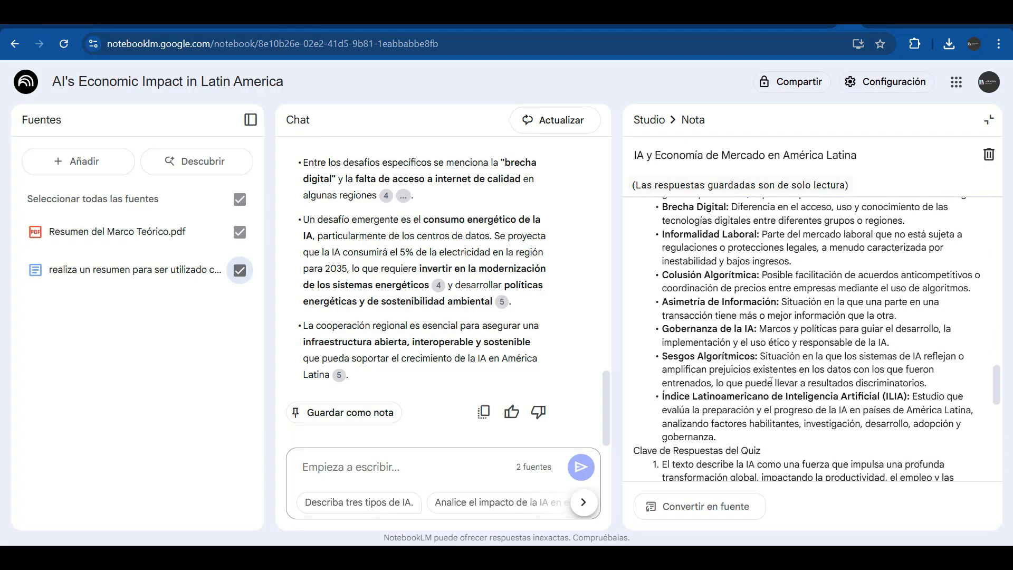
{"action": "scroll", "coordinate": [771, 380], "scroll_direction": "up", "scroll_amount": 5}
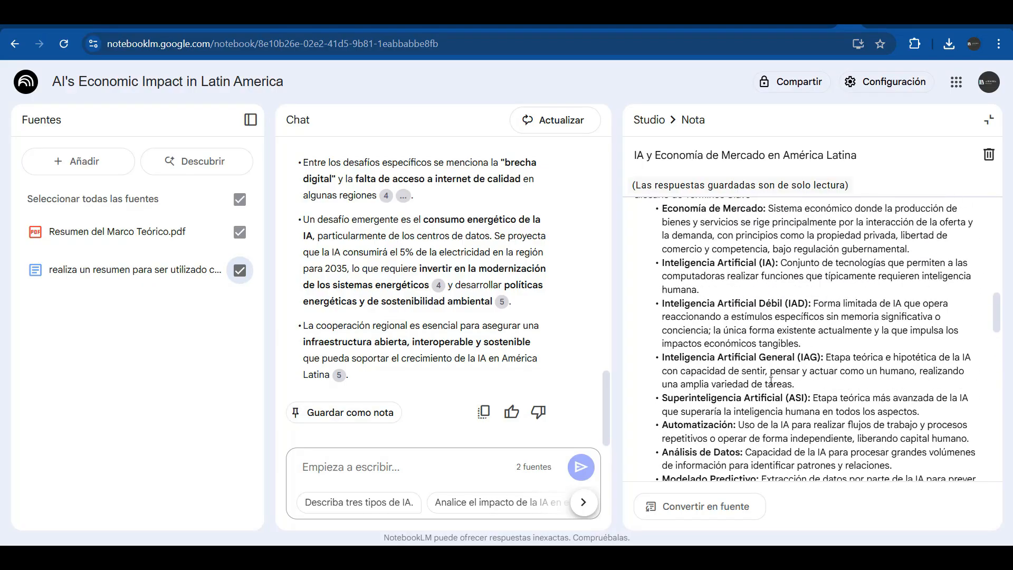
{"action": "scroll", "coordinate": [771, 381], "scroll_direction": "up", "scroll_amount": 1}
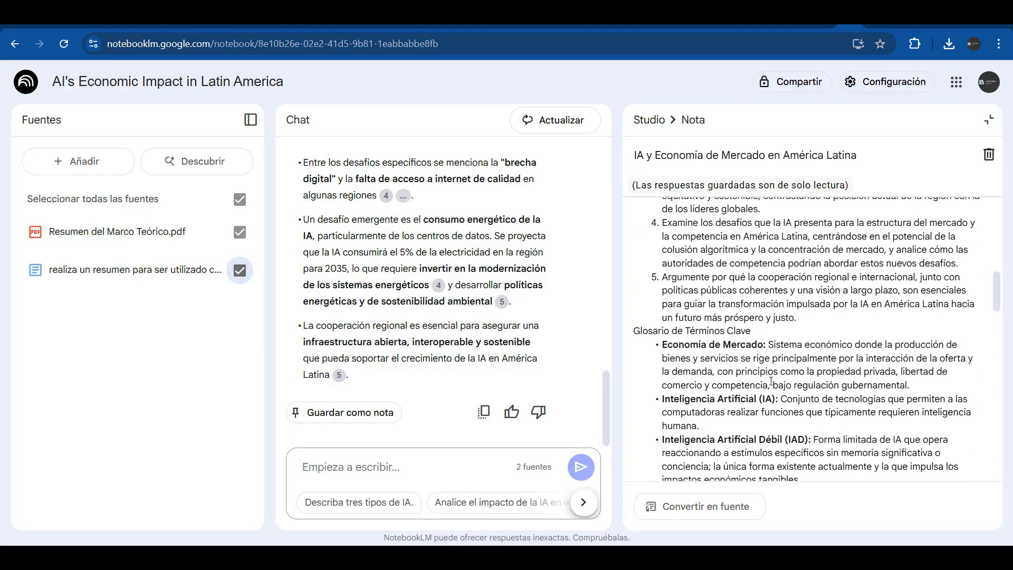
{"action": "scroll", "coordinate": [771, 381], "scroll_direction": "down", "scroll_amount": 9}
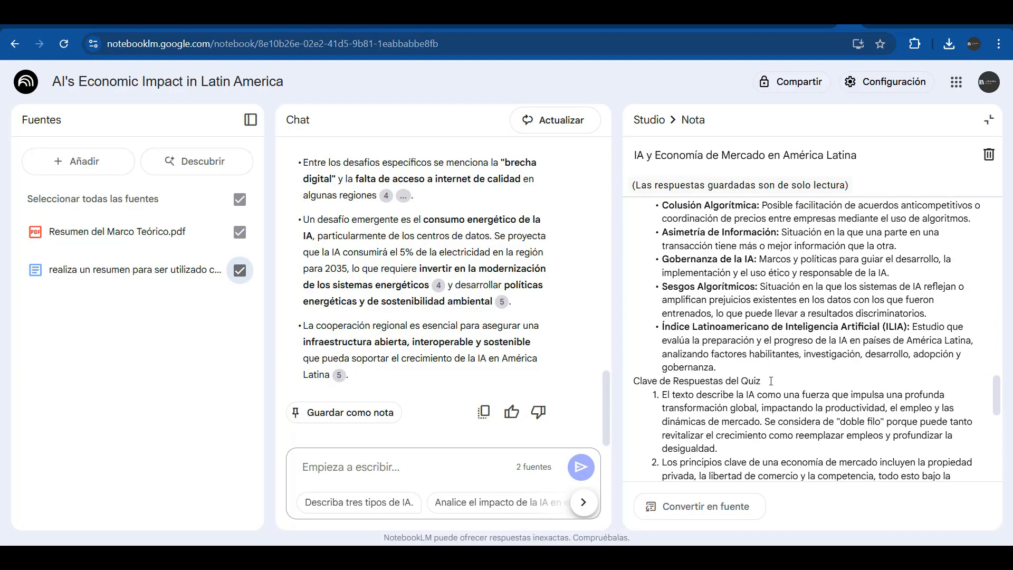
{"action": "scroll", "coordinate": [746, 393], "scroll_direction": "down", "scroll_amount": 3}
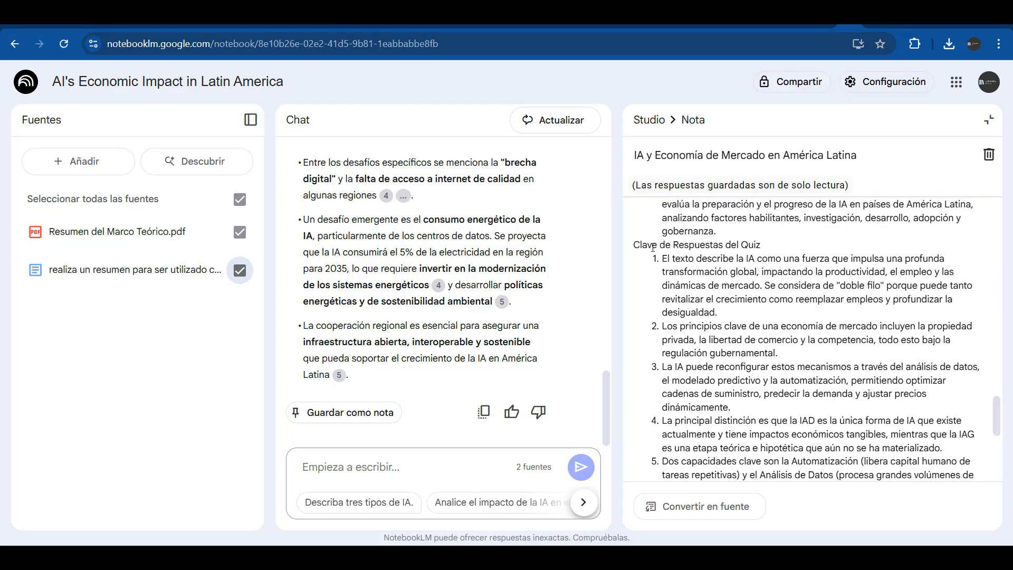
{"action": "scroll", "coordinate": [720, 447], "scroll_direction": "down", "scroll_amount": 6}
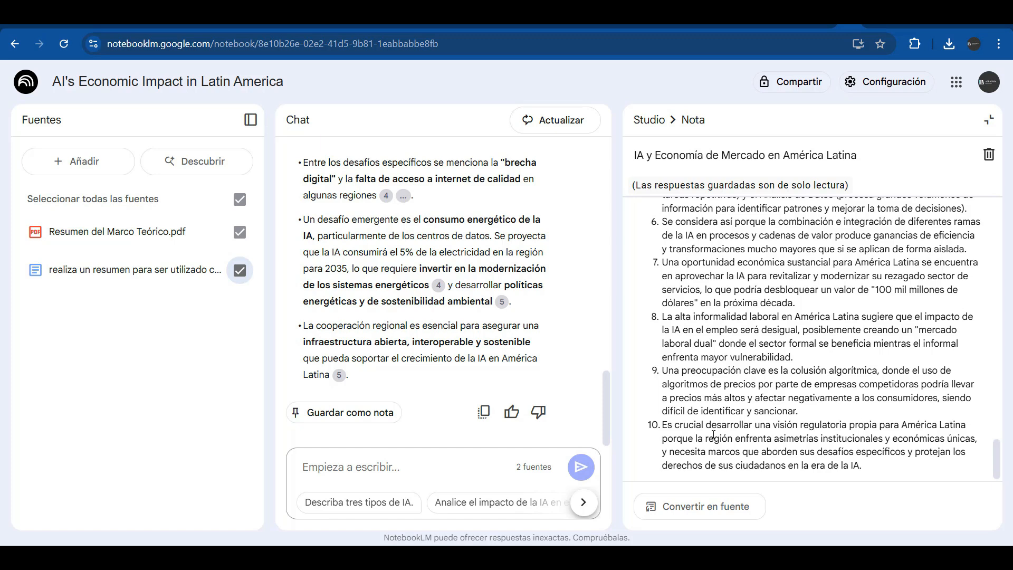
{"action": "left_click", "coordinate": [988, 120]}
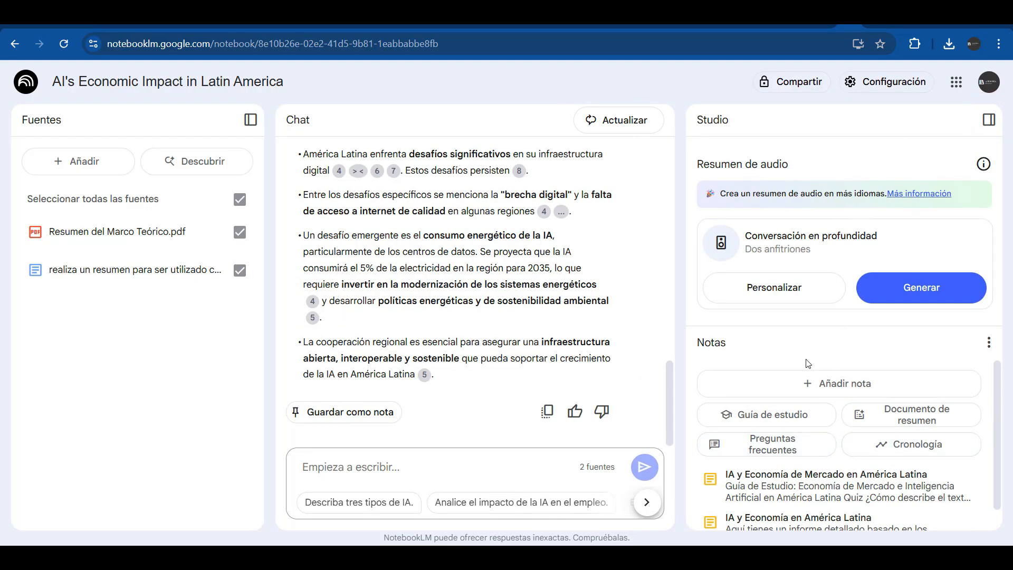
{"action": "scroll", "coordinate": [905, 429], "scroll_direction": "down", "scroll_amount": 1}
Generate another note from both sources and read through the finished timeline note
{"action": "left_click", "coordinate": [904, 428]}
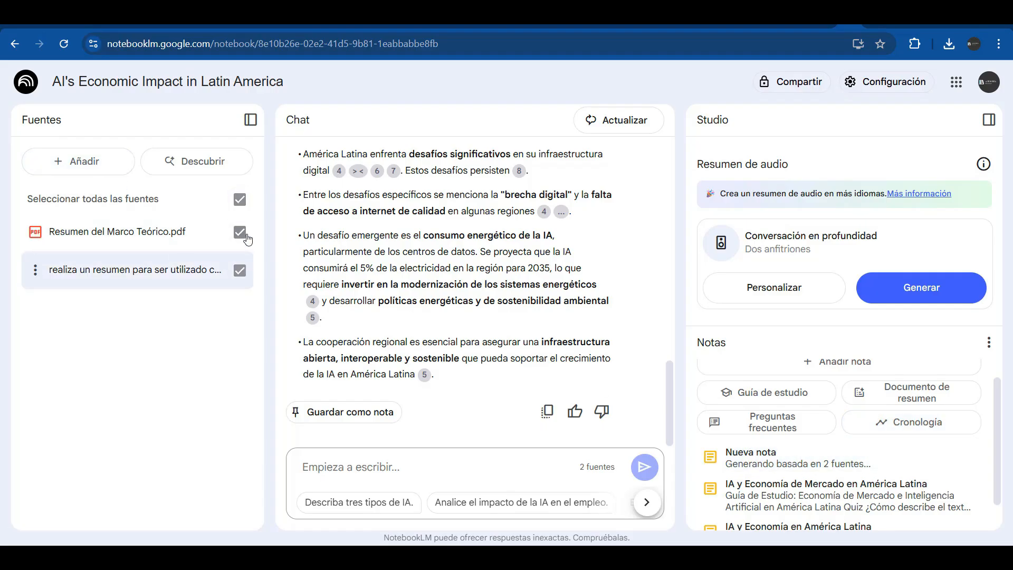
{"action": "left_click", "coordinate": [742, 485]}
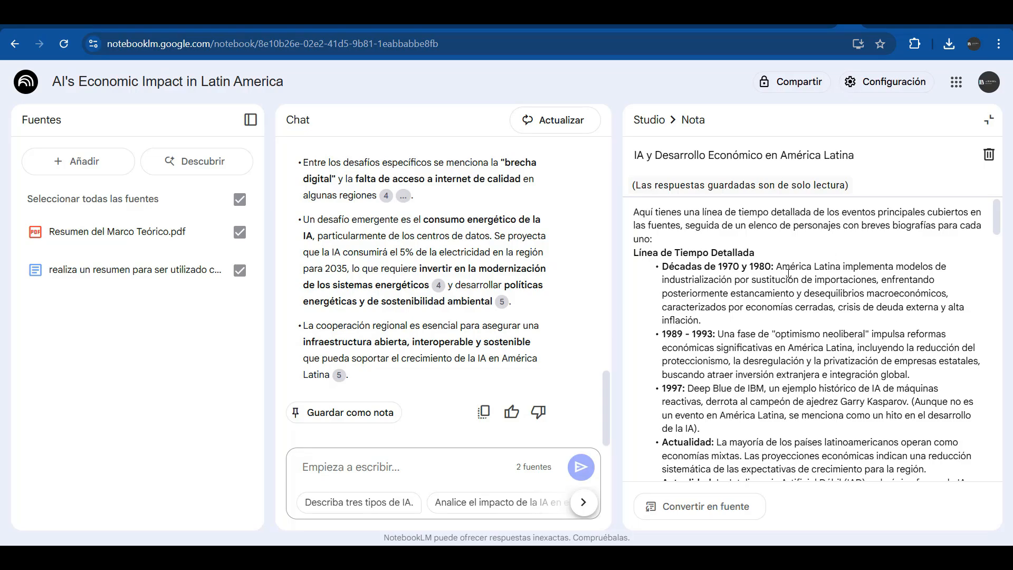
{"action": "scroll", "coordinate": [684, 270], "scroll_direction": "down", "scroll_amount": 2}
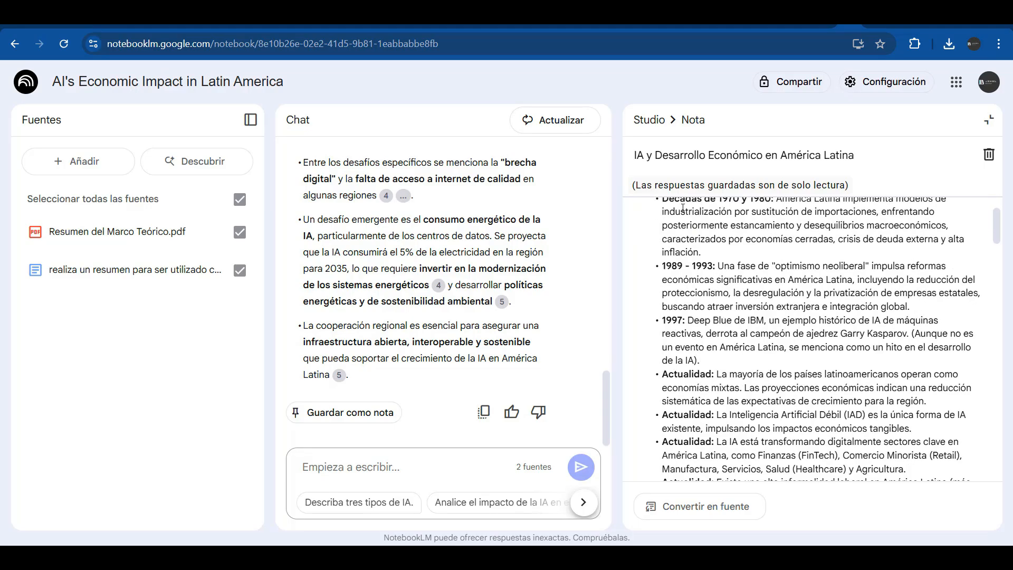
{"action": "scroll", "coordinate": [758, 229], "scroll_direction": "up", "scroll_amount": 2}
{"action": "scroll", "coordinate": [744, 395], "scroll_direction": "down", "scroll_amount": 2}
{"action": "scroll", "coordinate": [744, 395], "scroll_direction": "down", "scroll_amount": 10}
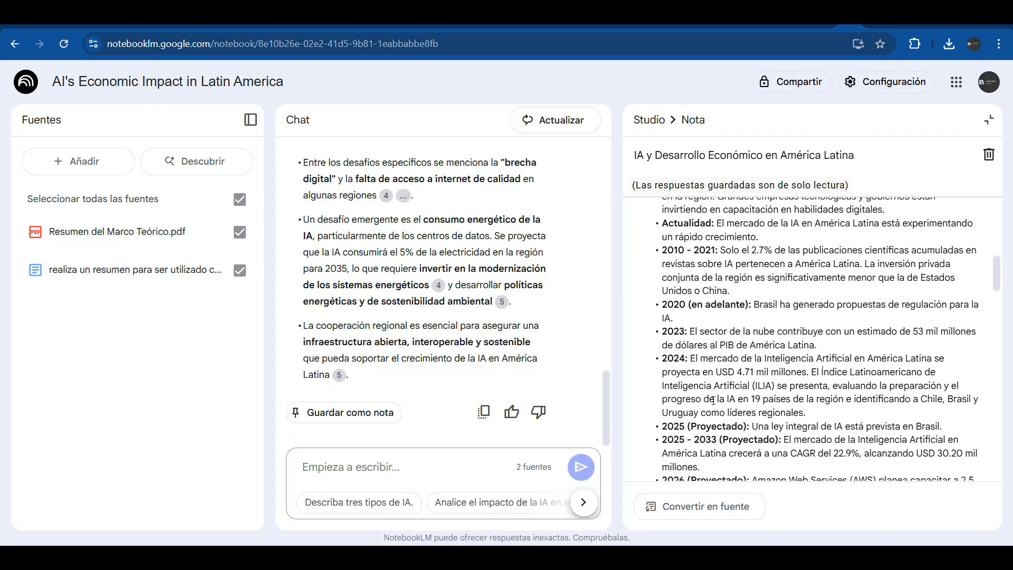
{"action": "scroll", "coordinate": [713, 400], "scroll_direction": "down", "scroll_amount": 6}
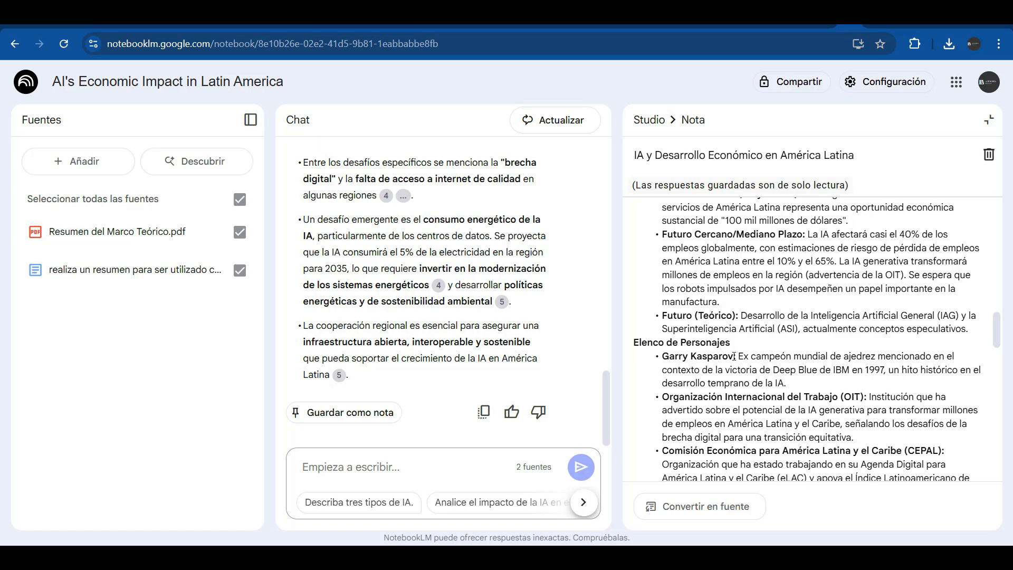
{"action": "scroll", "coordinate": [736, 356], "scroll_direction": "down", "scroll_amount": 5}
{"action": "scroll", "coordinate": [738, 357], "scroll_direction": "down", "scroll_amount": 3}
{"action": "scroll", "coordinate": [739, 357], "scroll_direction": "up", "scroll_amount": 6}
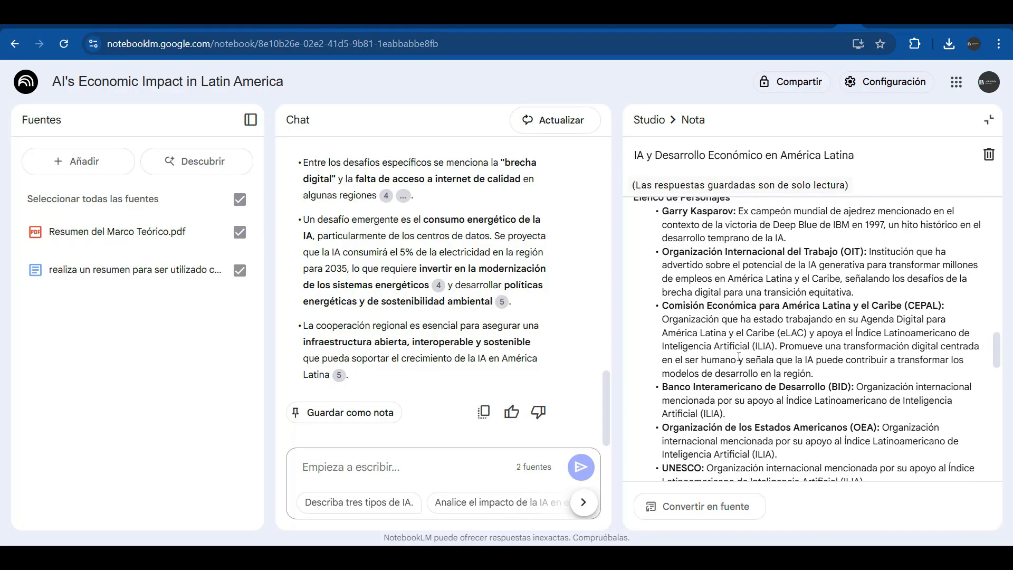
Convert the timeline note 'IA y Desarrollo Económico en América Latina' into a third source
{"action": "left_click", "coordinate": [906, 382]}
{"action": "scroll", "coordinate": [812, 401], "scroll_direction": "down", "scroll_amount": 10}
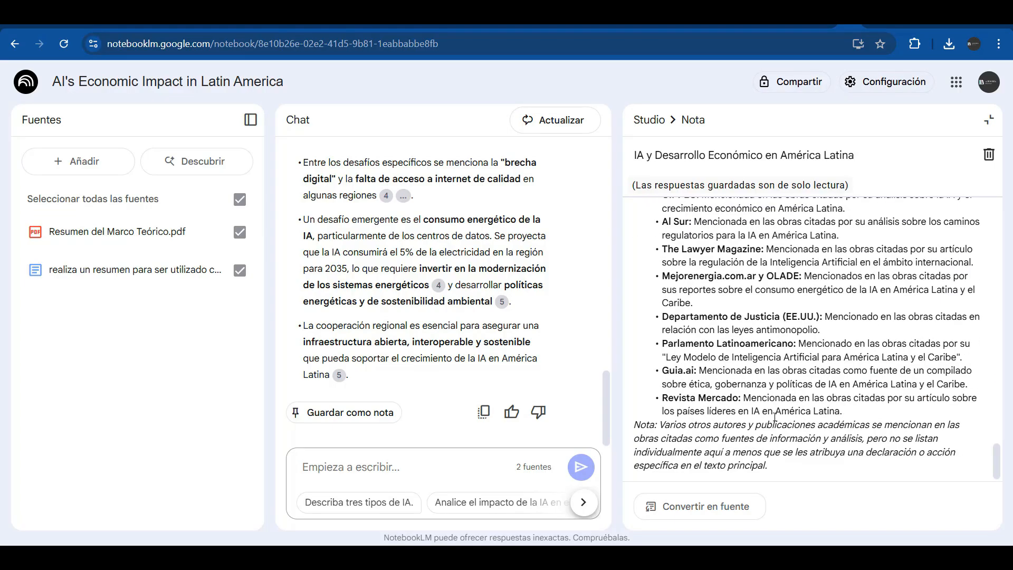
{"action": "left_click", "coordinate": [684, 509]}
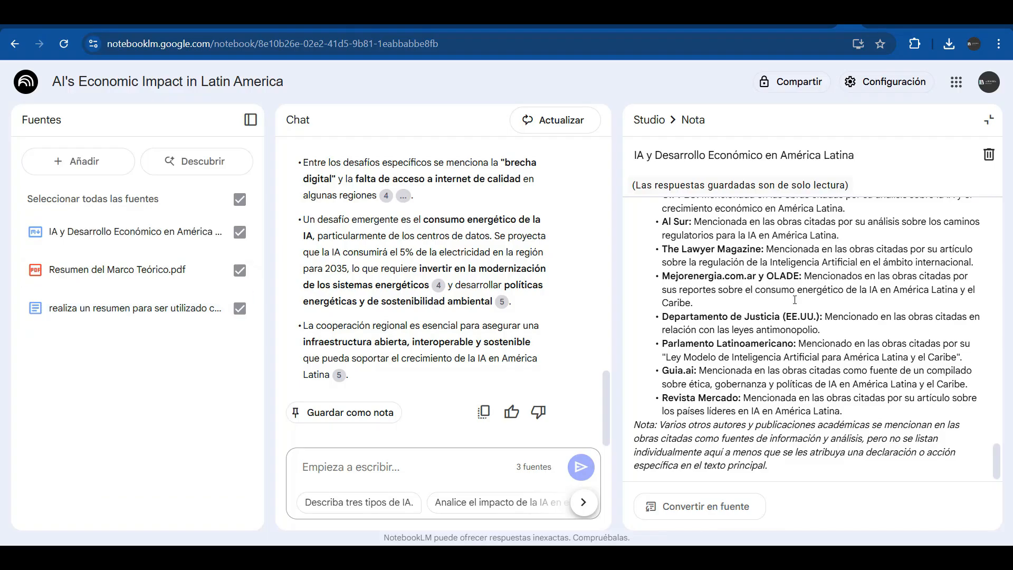
{"action": "left_click", "coordinate": [988, 122]}
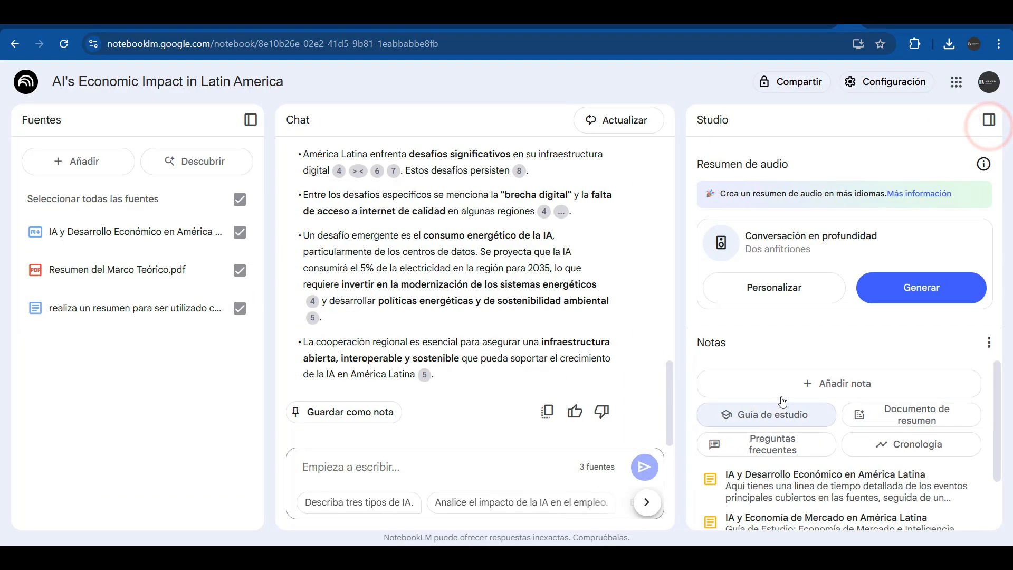
Make the 'IA y Economía de Mercado' study guide a source and generate a mind map
{"action": "left_click", "coordinate": [765, 533]}
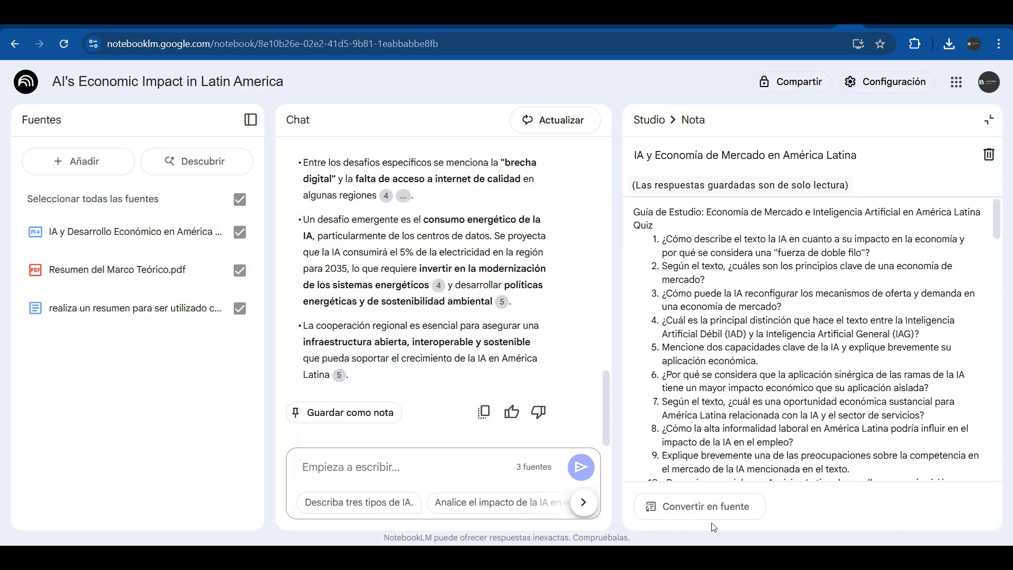
{"action": "left_click", "coordinate": [707, 507]}
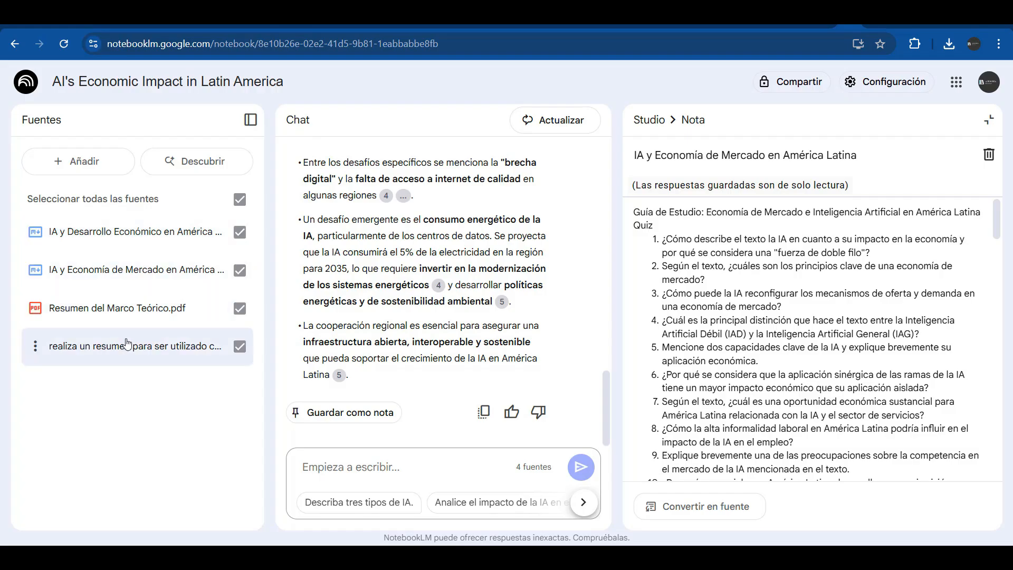
{"action": "scroll", "coordinate": [454, 298], "scroll_direction": "up", "scroll_amount": 10}
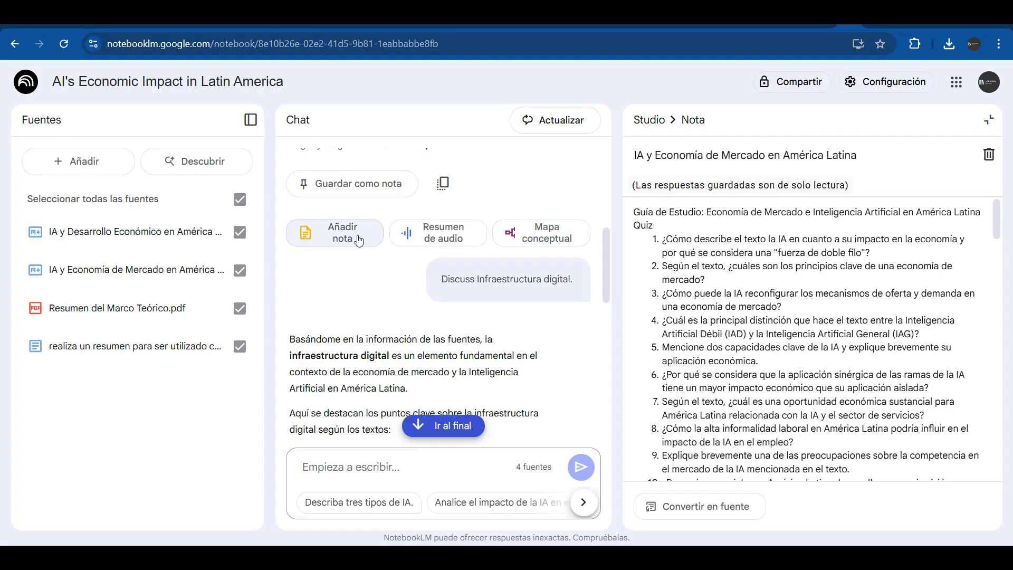
{"action": "left_click", "coordinate": [541, 242]}
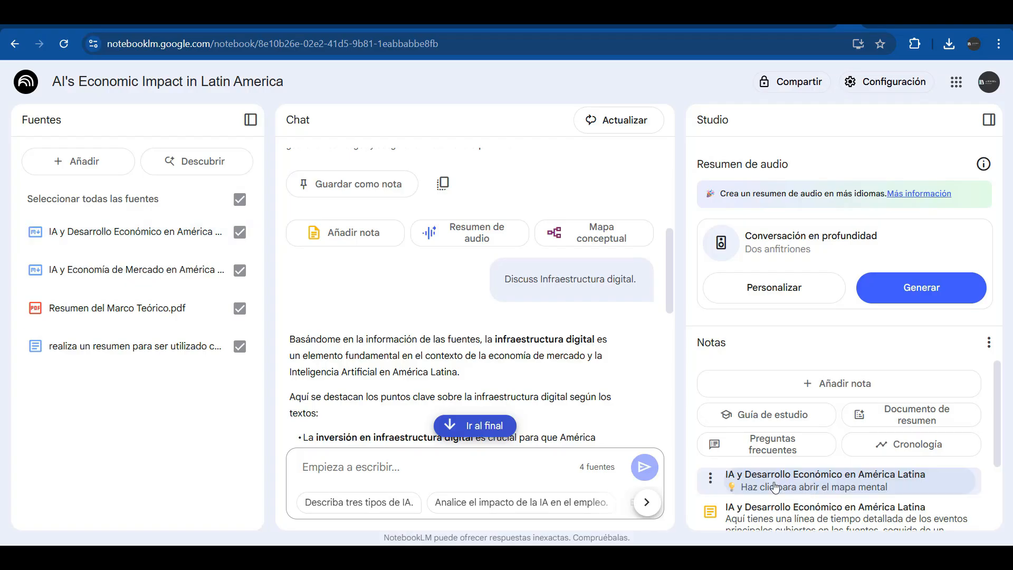
{"action": "left_click", "coordinate": [819, 484]}
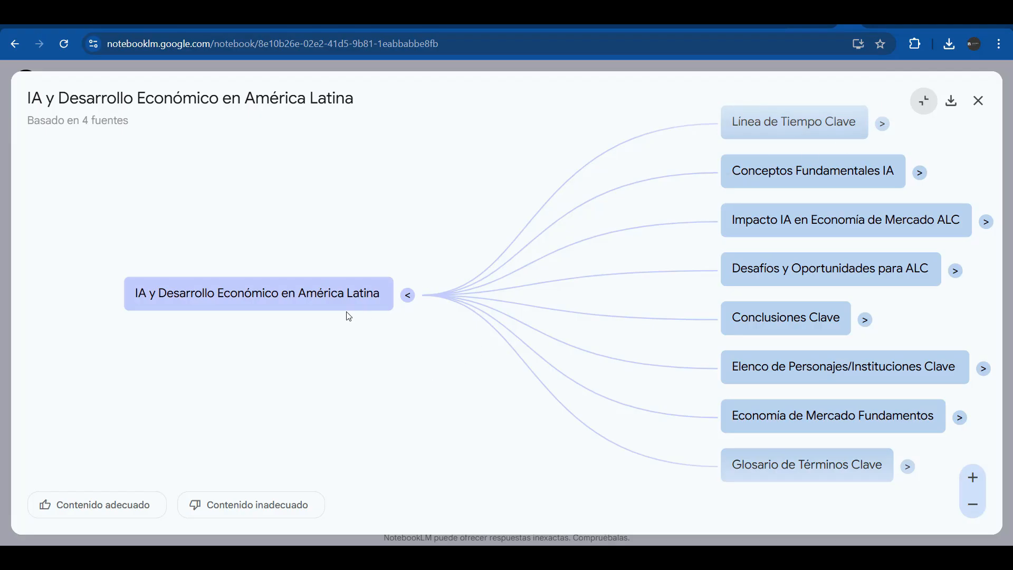
{"action": "left_click", "coordinate": [414, 300]}
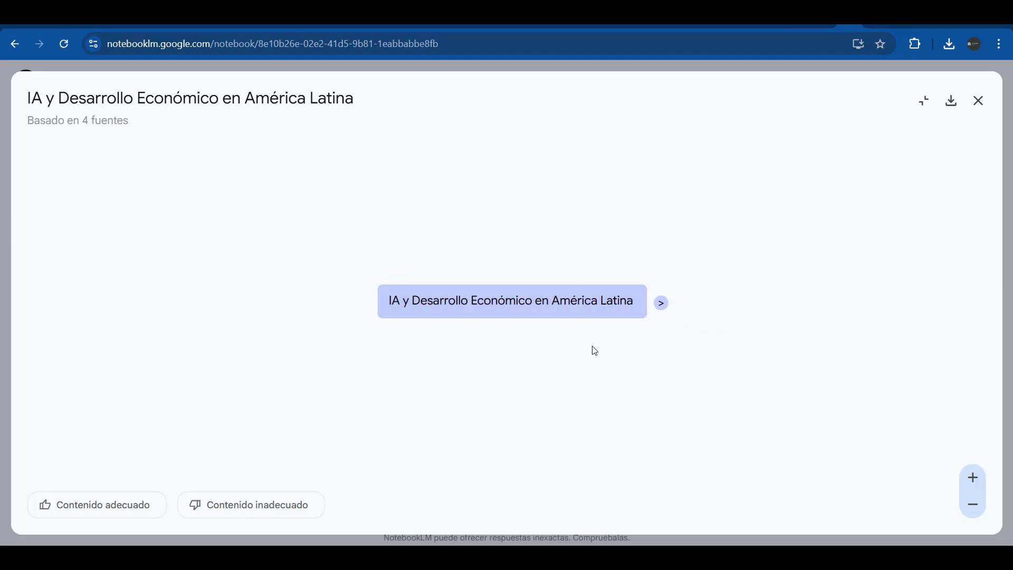
{"action": "left_click", "coordinate": [666, 307]}
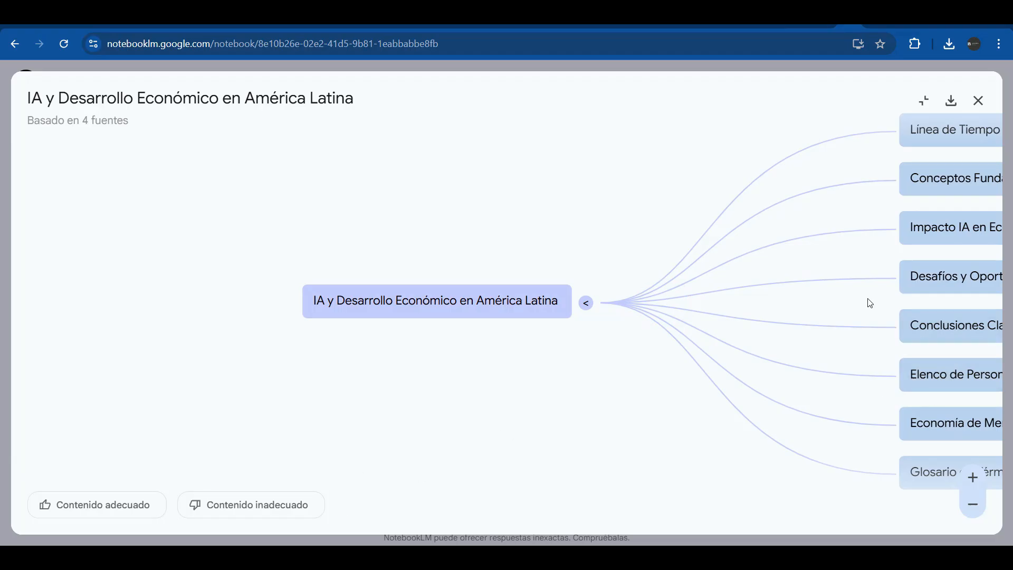
{"action": "left_click", "coordinate": [975, 507]}
{"action": "left_click", "coordinate": [973, 505]}
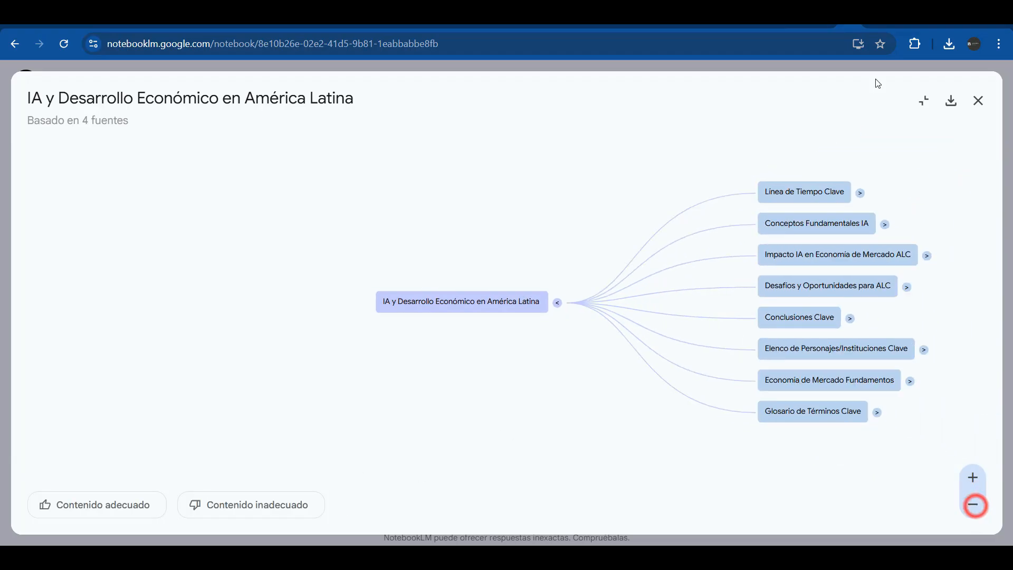
{"action": "left_click", "coordinate": [861, 195]}
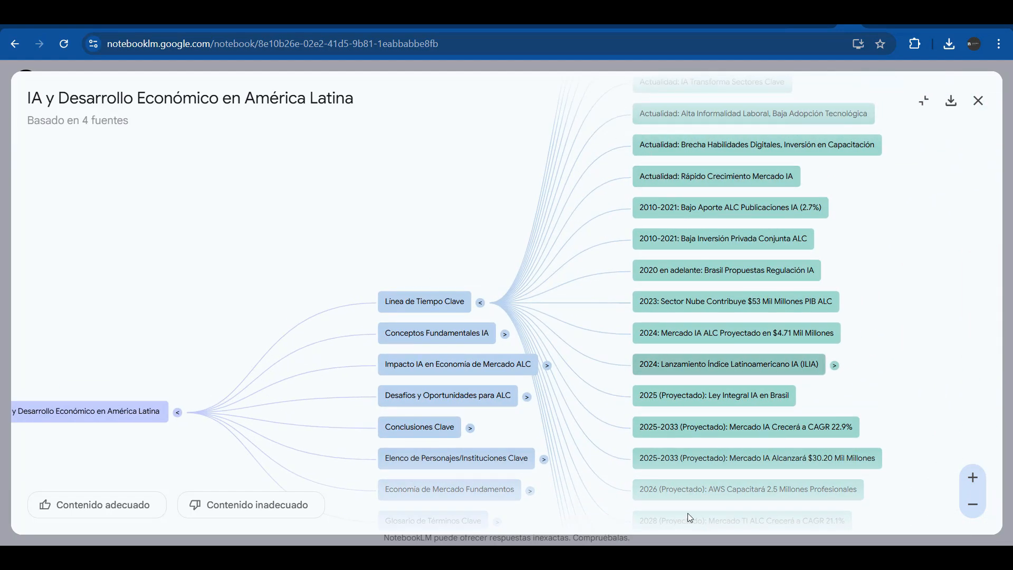
{"action": "scroll", "coordinate": [696, 179], "scroll_direction": "down", "scroll_amount": 2}
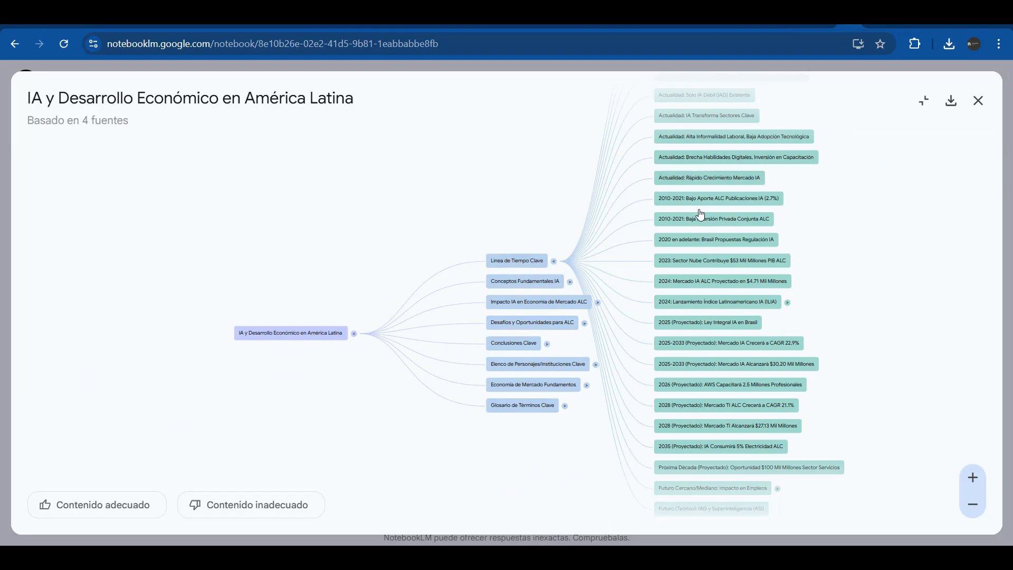
{"action": "left_click", "coordinate": [570, 282]}
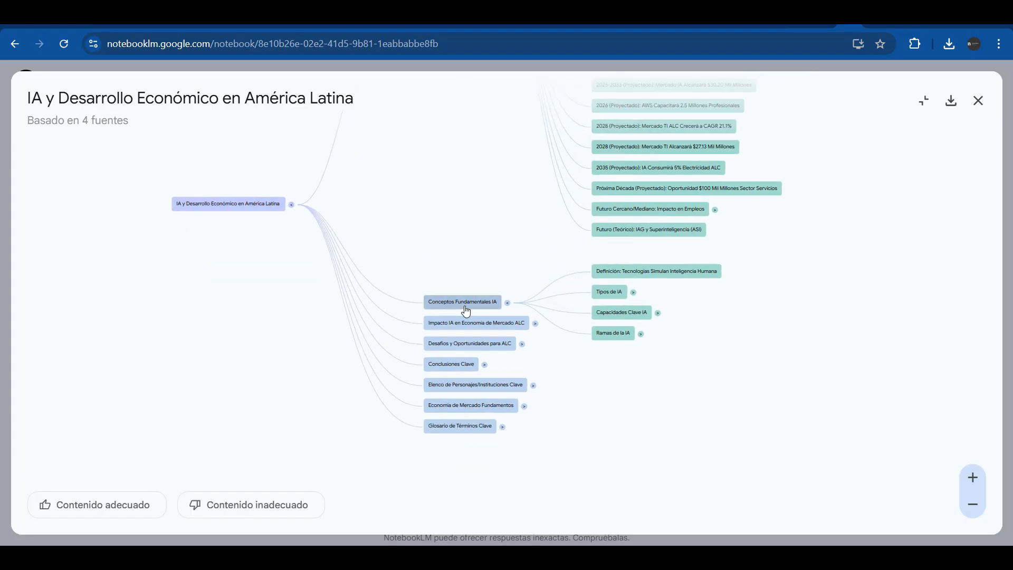
{"action": "left_click", "coordinate": [632, 294]}
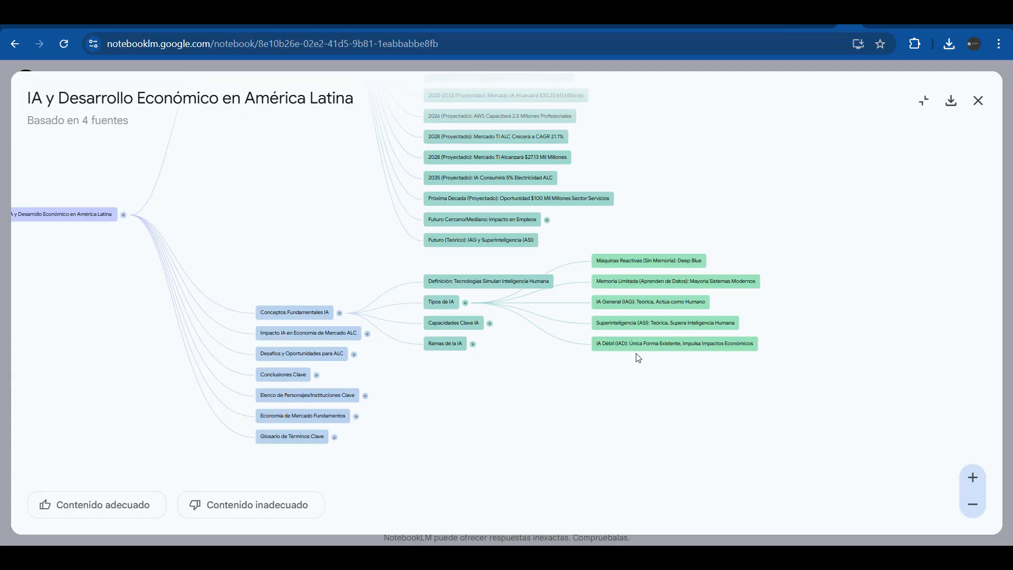
{"action": "left_click", "coordinate": [489, 324]}
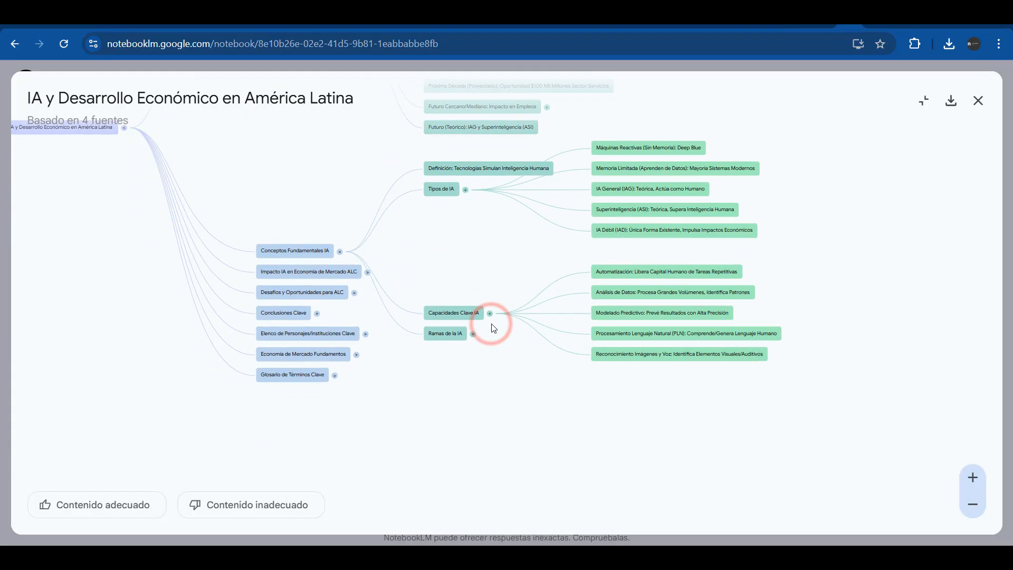
{"action": "left_click", "coordinate": [923, 100]}
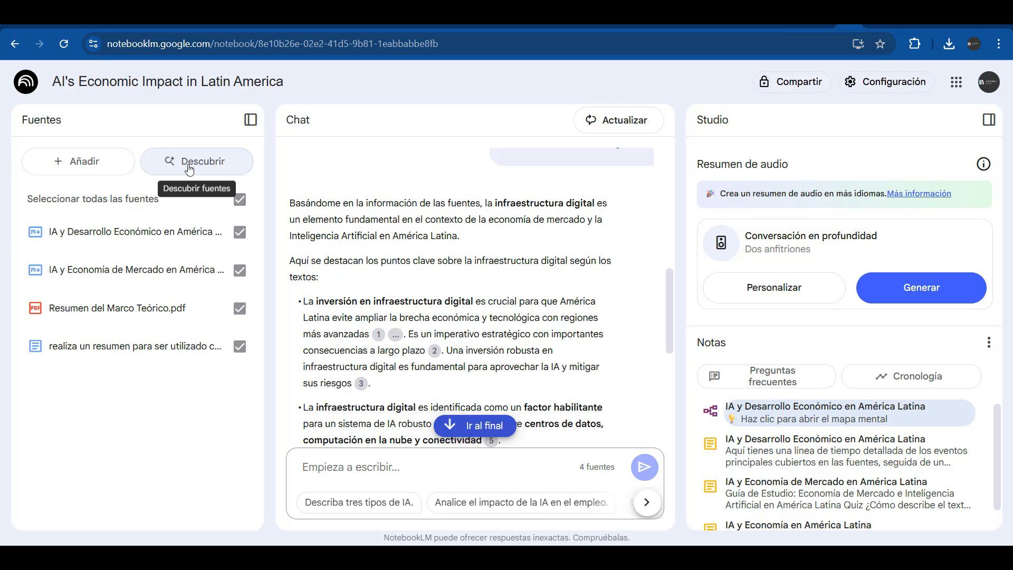
In Descubrir fuentes, request material on our sources from indexed high-impact journals
{"action": "left_click", "coordinate": [190, 168]}
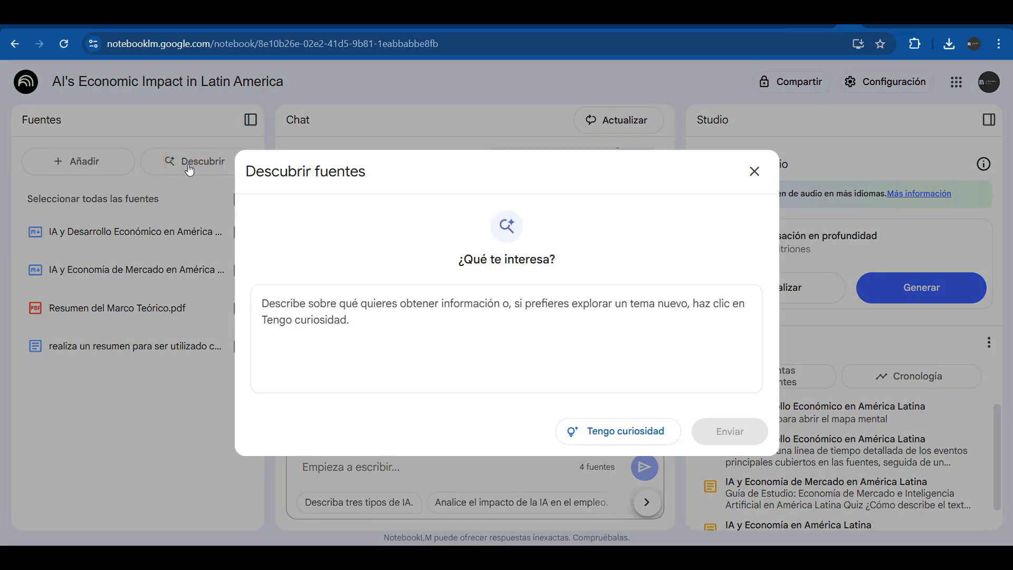
{"action": "left_click", "coordinate": [283, 298]}
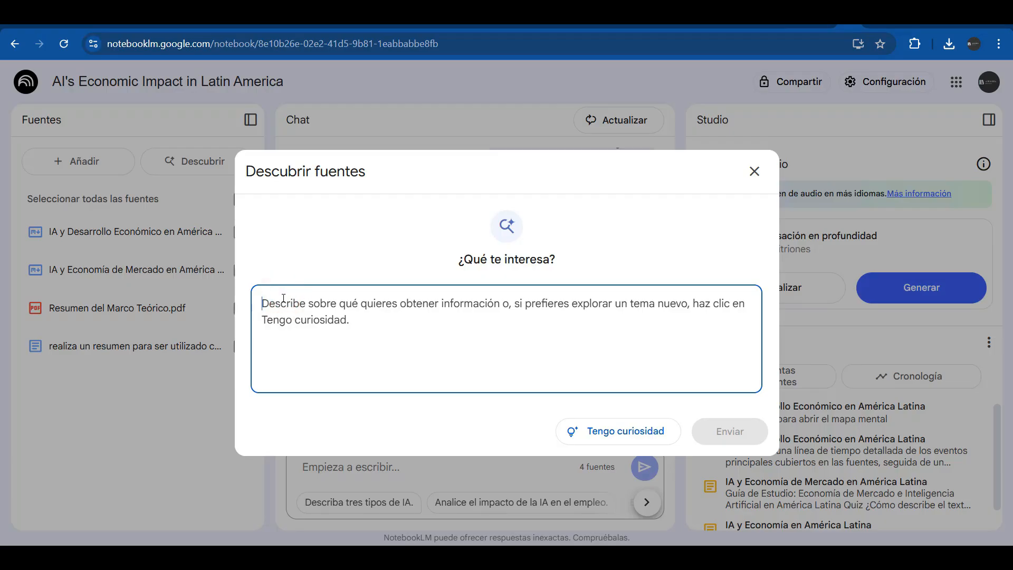
{"action": "type", "text": "b"}
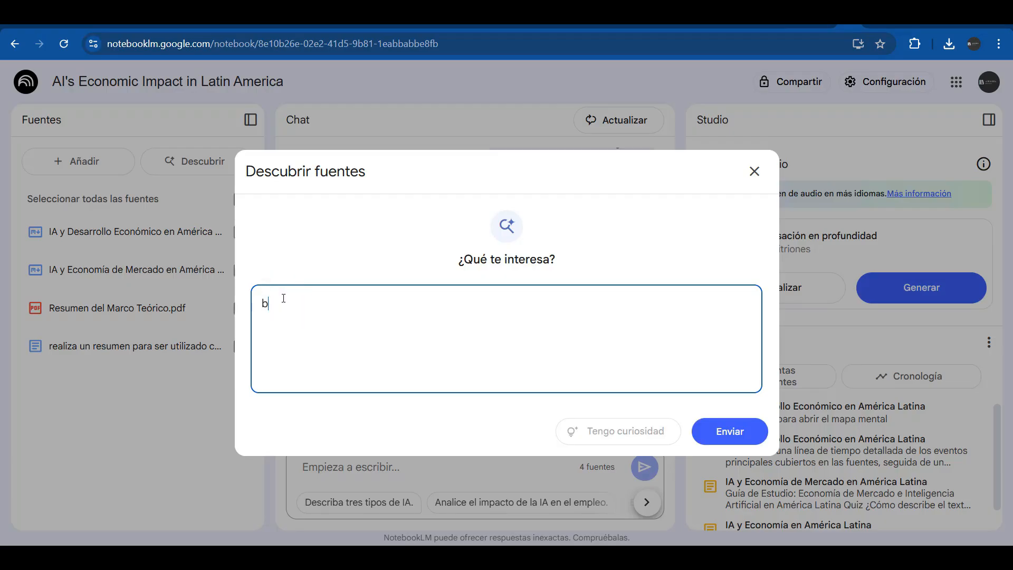
{"action": "type", "text": "usca información referente a nuestras fuetes "}
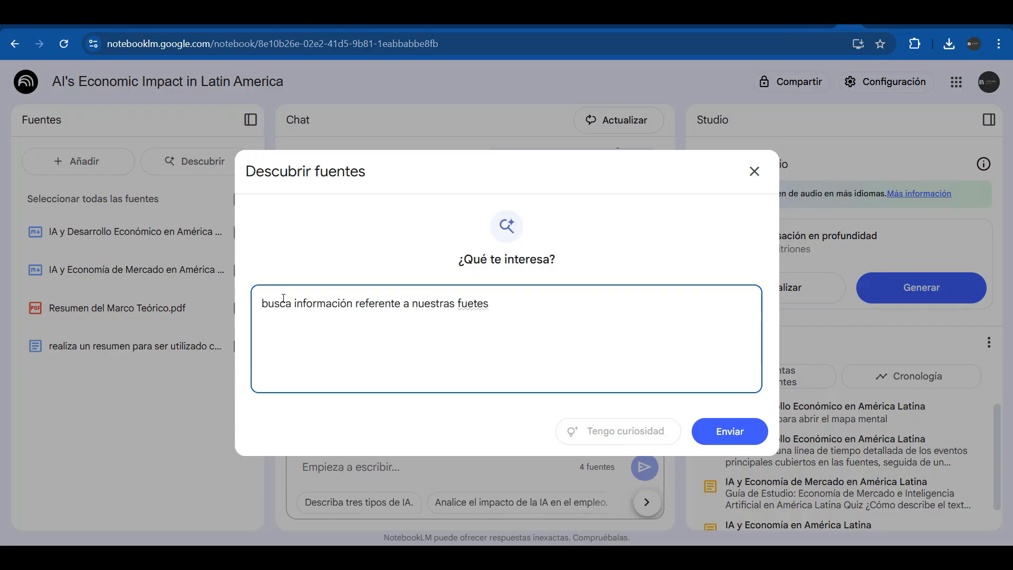
{"action": "type", "text": "pero que está en revistas indexadas "}
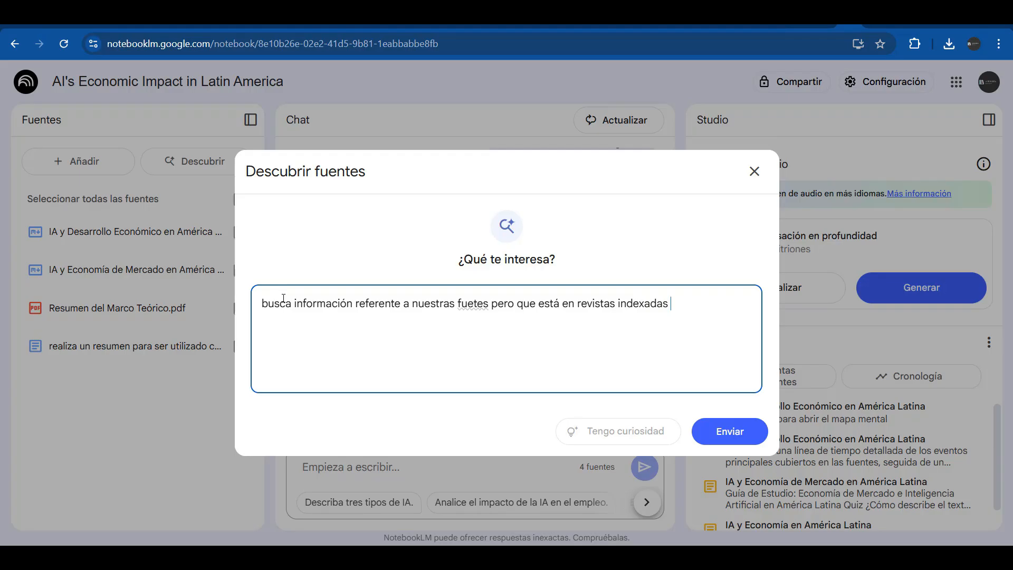
{"action": "type", "text": "de alto impacto pa"}
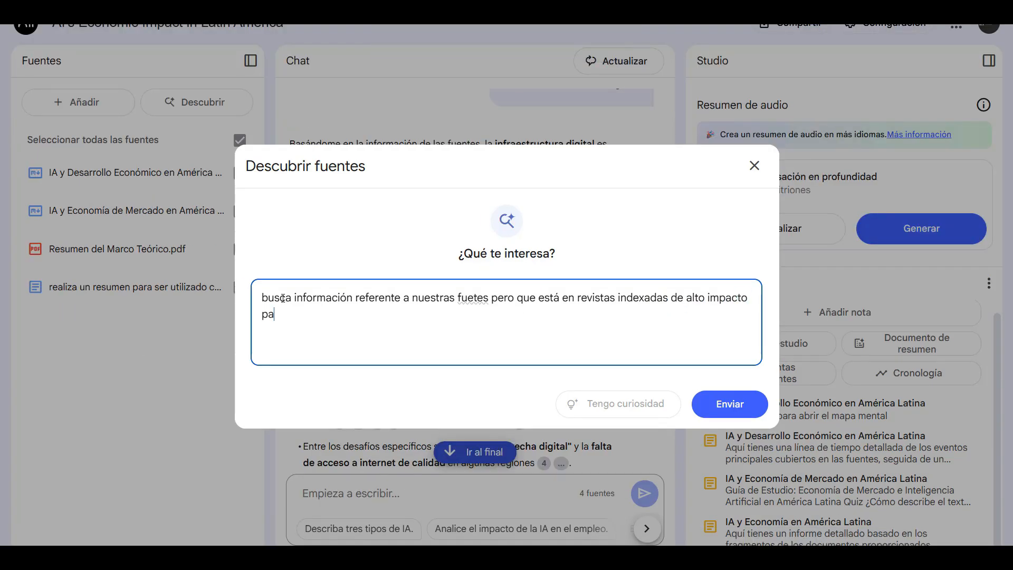
{"action": "type", "text": "ra realizar el marco te"}
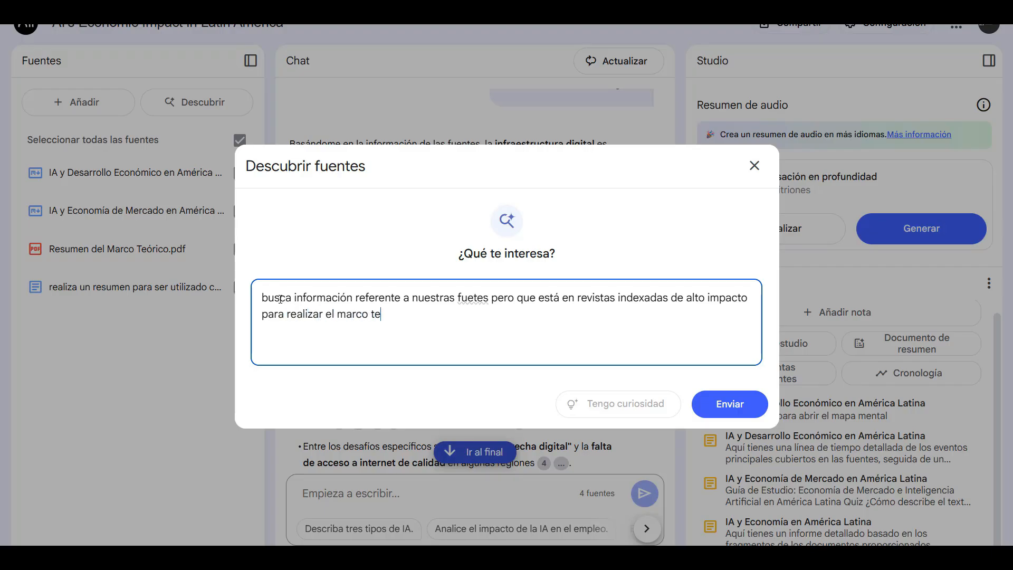
{"action": "type", "text": "orico de nuestra tesis"}
Submit the discovery request, review the ten suggested sources, and import them all
{"action": "left_click", "coordinate": [716, 403]}
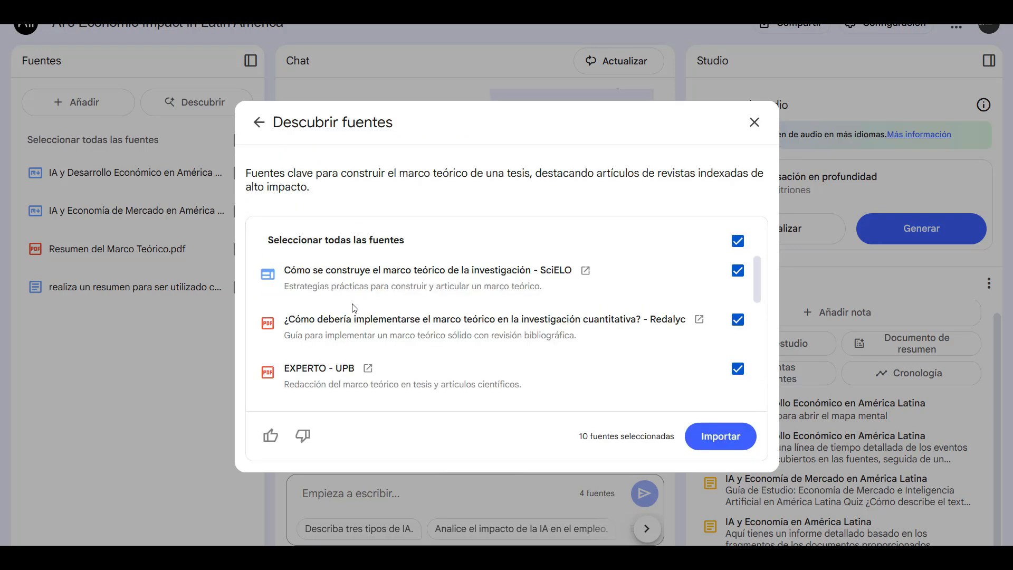
{"action": "scroll", "coordinate": [322, 299], "scroll_direction": "down", "scroll_amount": 1}
{"action": "scroll", "coordinate": [319, 283], "scroll_direction": "down", "scroll_amount": 4}
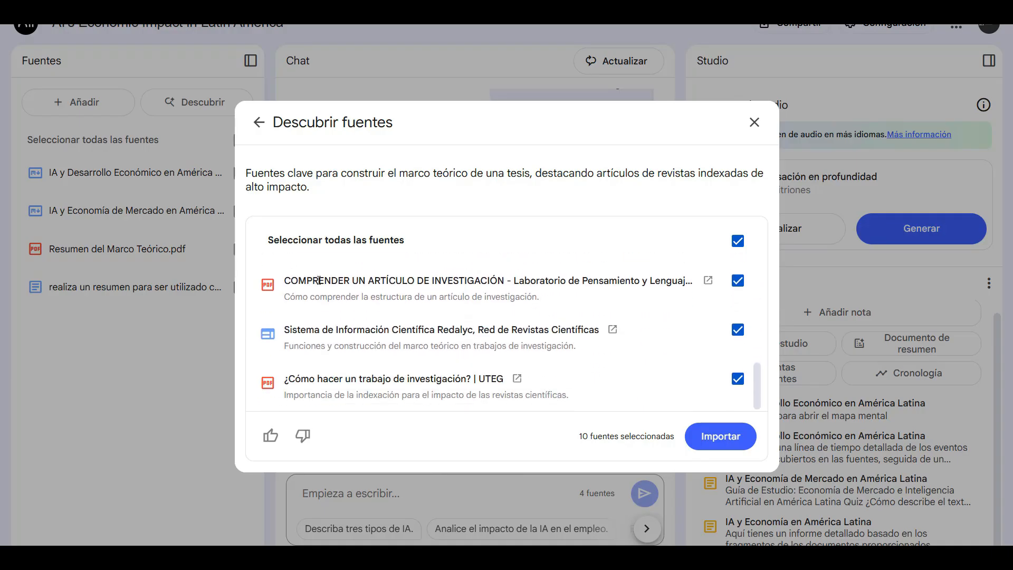
{"action": "scroll", "coordinate": [420, 389], "scroll_direction": "up", "scroll_amount": 4}
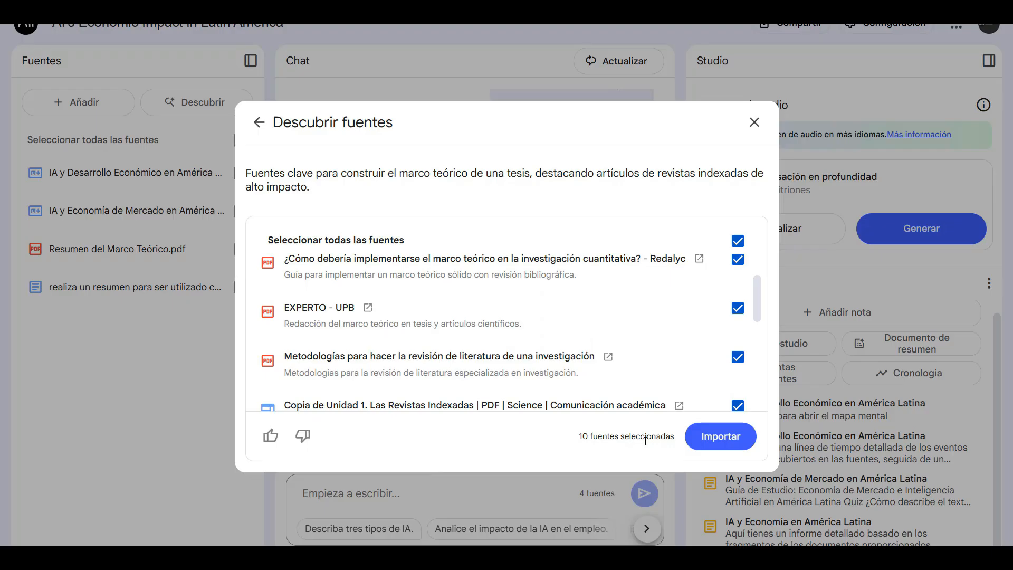
{"action": "left_click", "coordinate": [721, 443]}
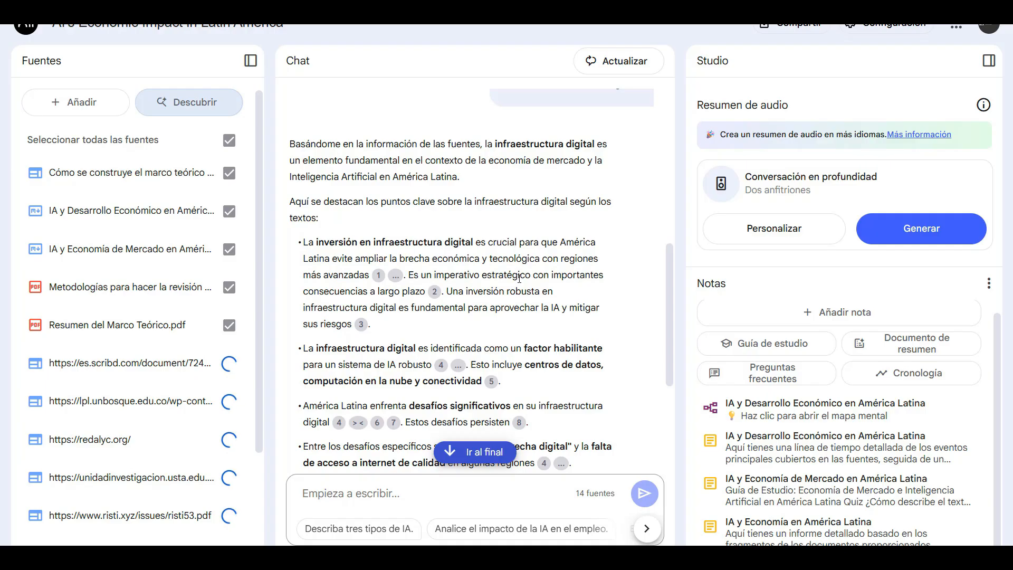
Scroll the chat while imports finish and the 06:44 audio overview is generated
{"action": "scroll", "coordinate": [461, 311], "scroll_direction": "up", "scroll_amount": 5}
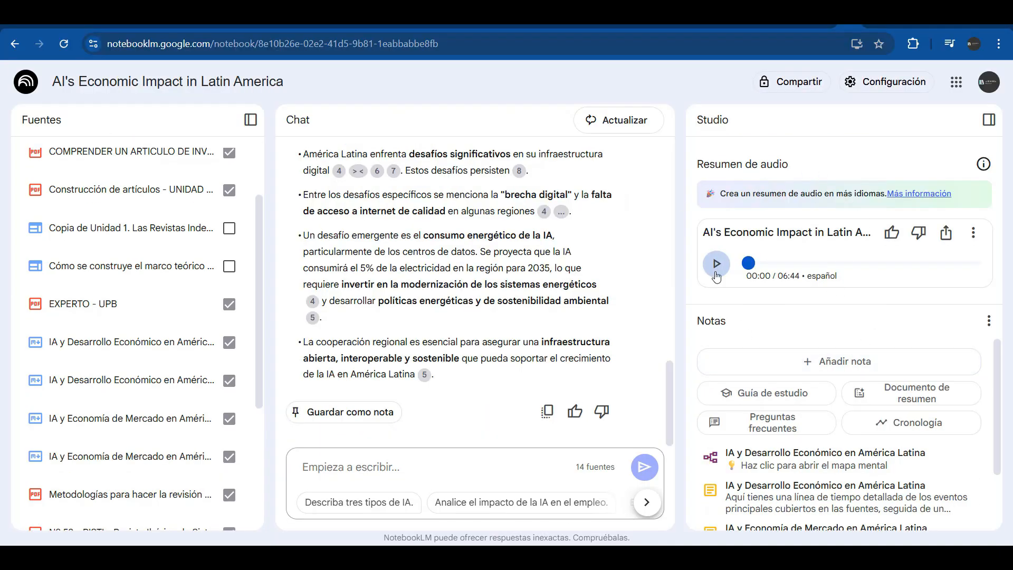
Play the audio overview, skipping ahead to 01:44 and 03:47, and pause at 04:03
{"action": "left_click", "coordinate": [713, 264]}
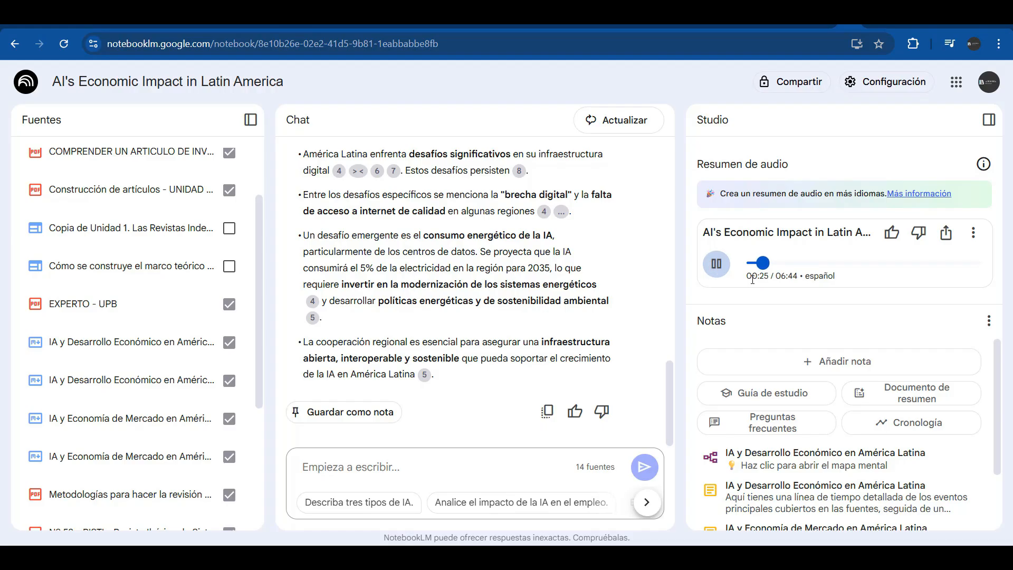
{"action": "left_click_drag", "start_coordinate": [765, 268], "coordinate": [807, 263]}
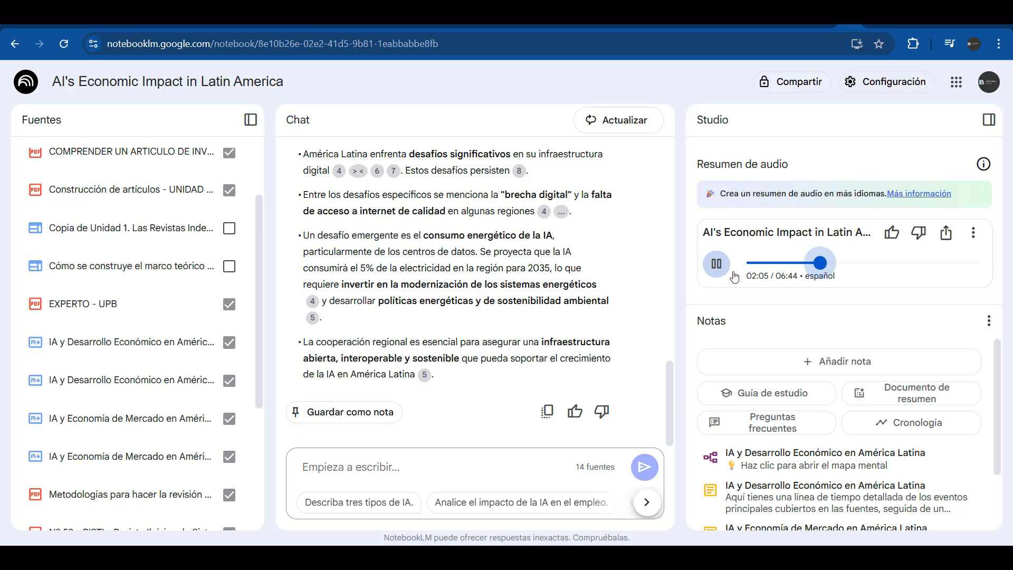
{"action": "left_click", "coordinate": [720, 266]}
{"action": "left_click_drag", "start_coordinate": [820, 262], "coordinate": [879, 281]}
{"action": "left_click", "coordinate": [716, 269]}
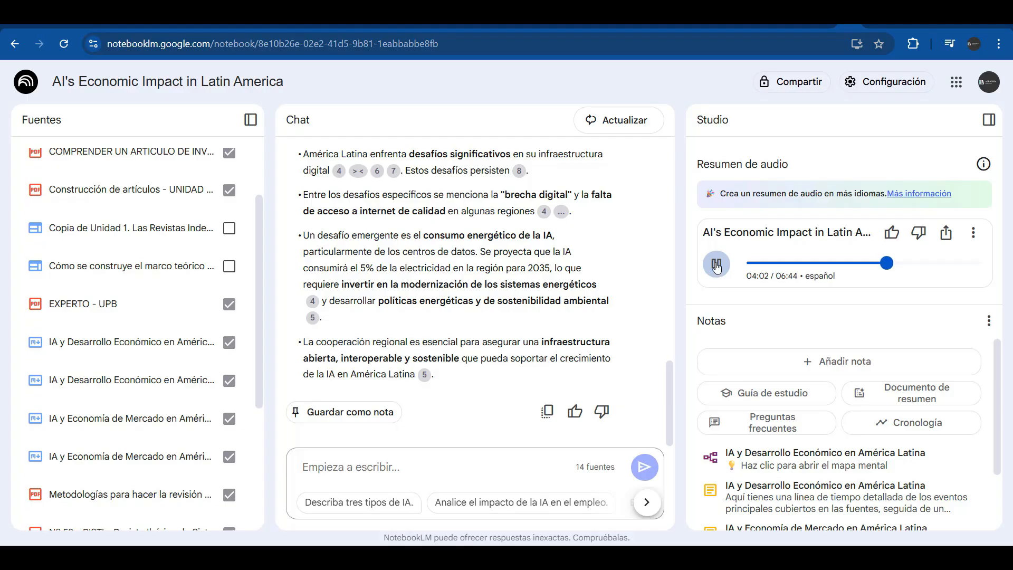
{"action": "left_click", "coordinate": [716, 265]}
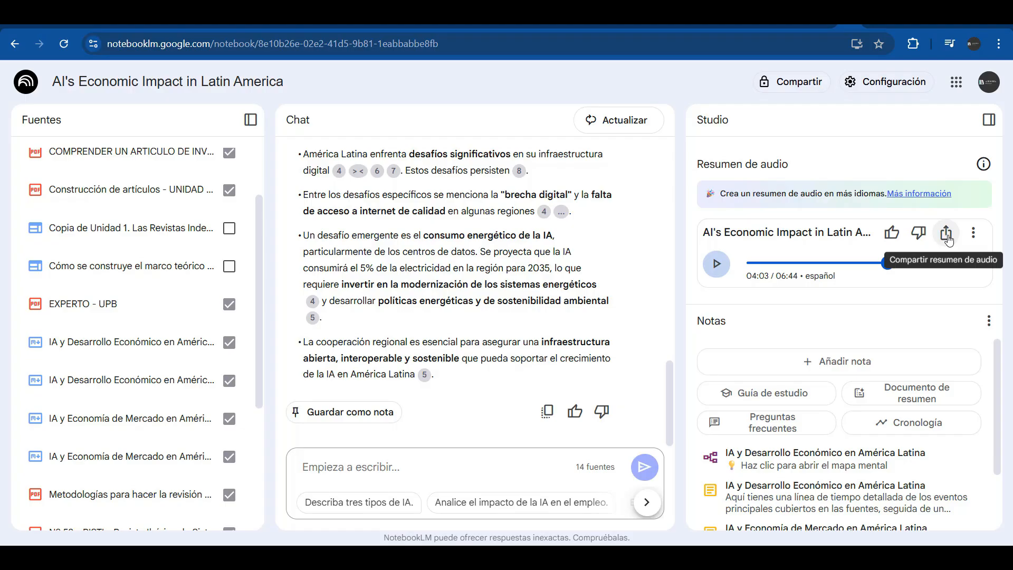
Download the audio overview as a .wav file and jump near its end
{"action": "left_click", "coordinate": [973, 232]}
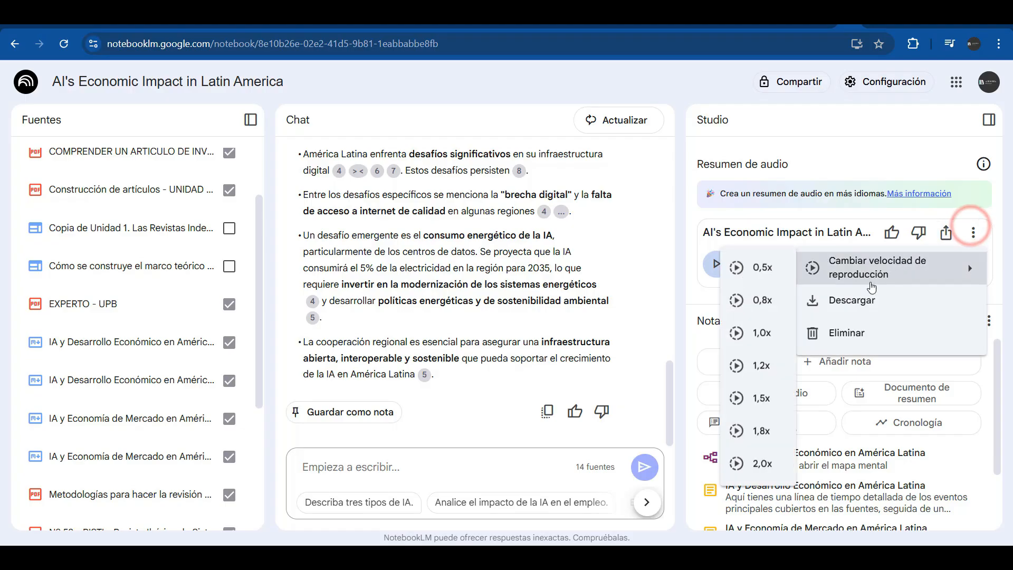
{"action": "left_click", "coordinate": [859, 299]}
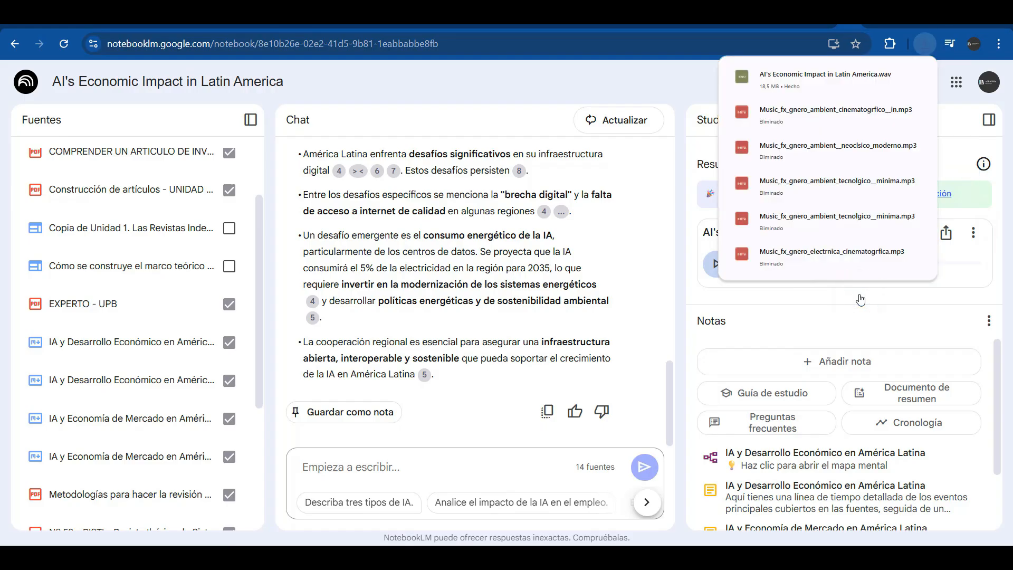
{"action": "left_click", "coordinate": [973, 254]}
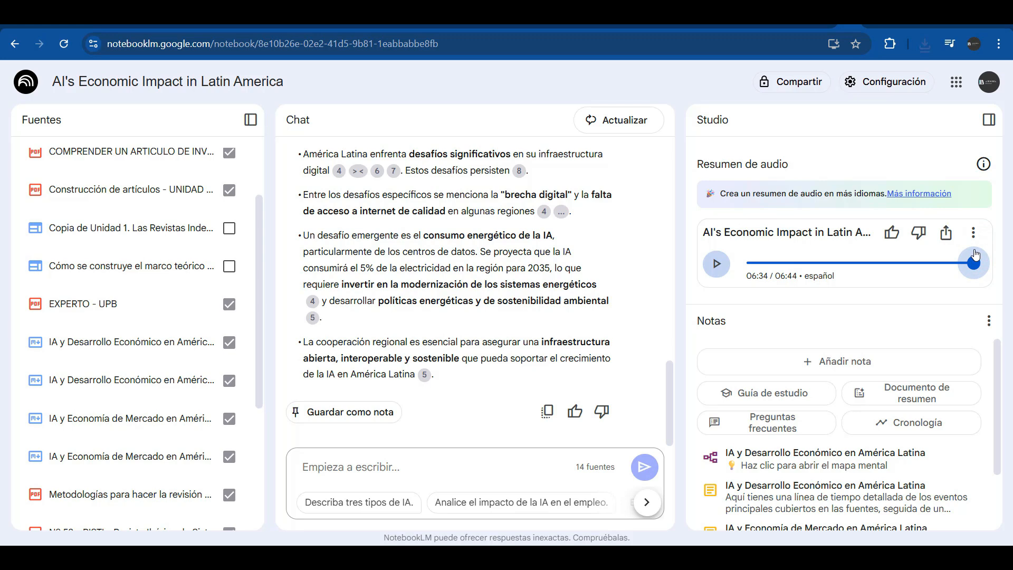
Check the audio's sharing options and leave public link sharing off
{"action": "left_click", "coordinate": [944, 238]}
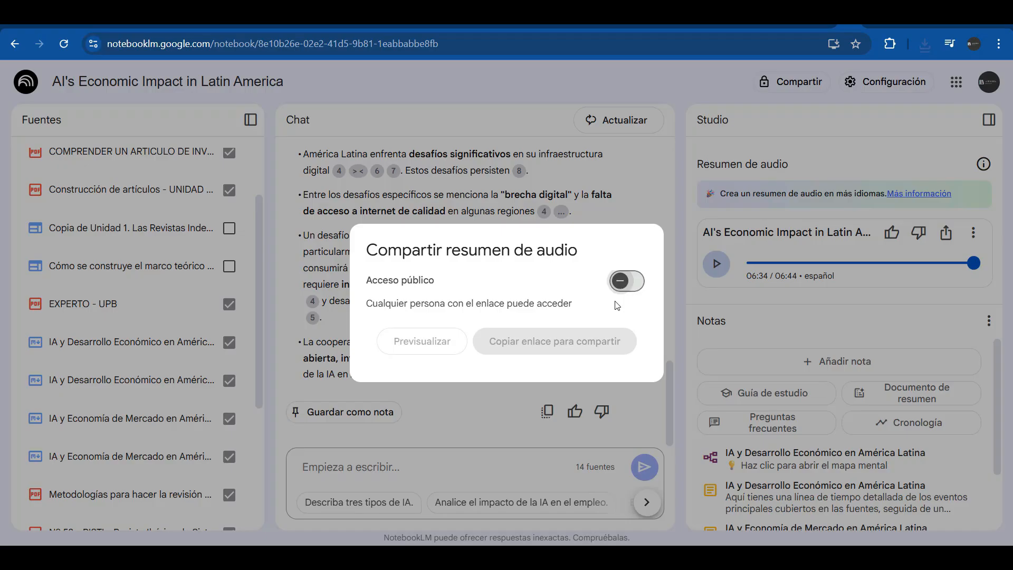
{"action": "left_click", "coordinate": [863, 322]}
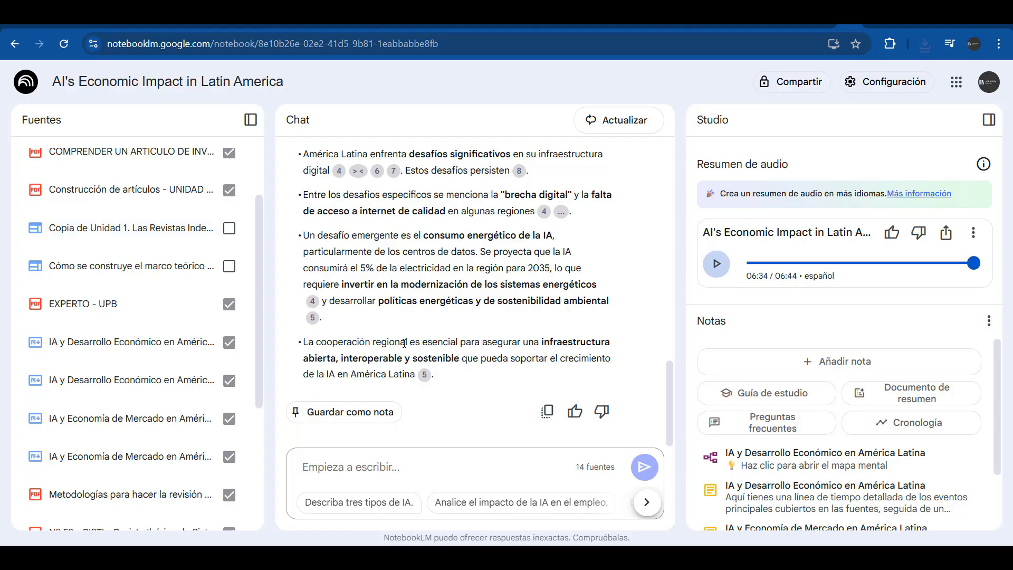
{"action": "scroll", "coordinate": [765, 422], "scroll_direction": "down", "scroll_amount": 2}
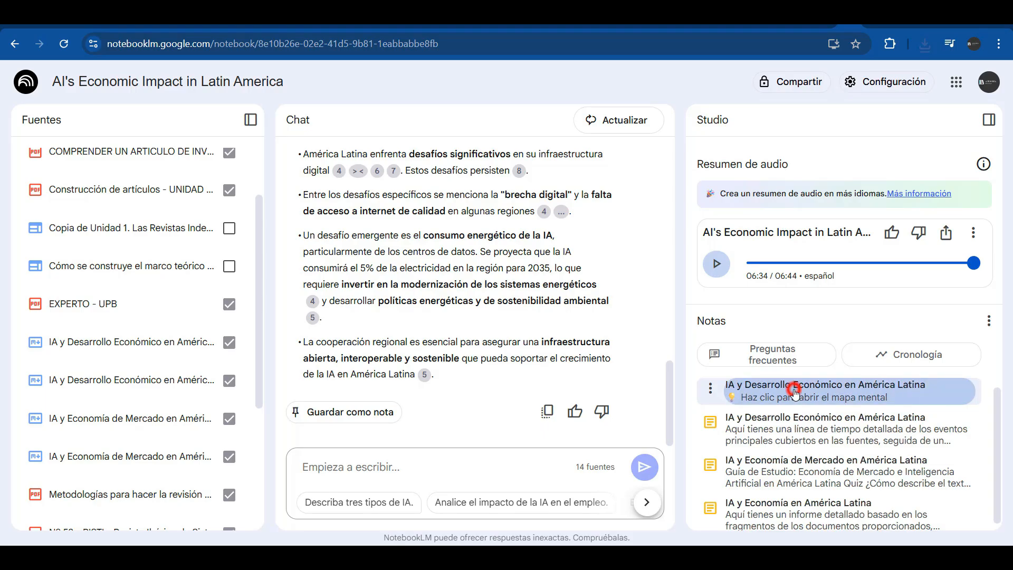
Download the mind map as NotebookLM Mind Map.png and bring up the Downloads folder
{"action": "left_click", "coordinate": [794, 389]}
{"action": "left_click", "coordinate": [952, 102]}
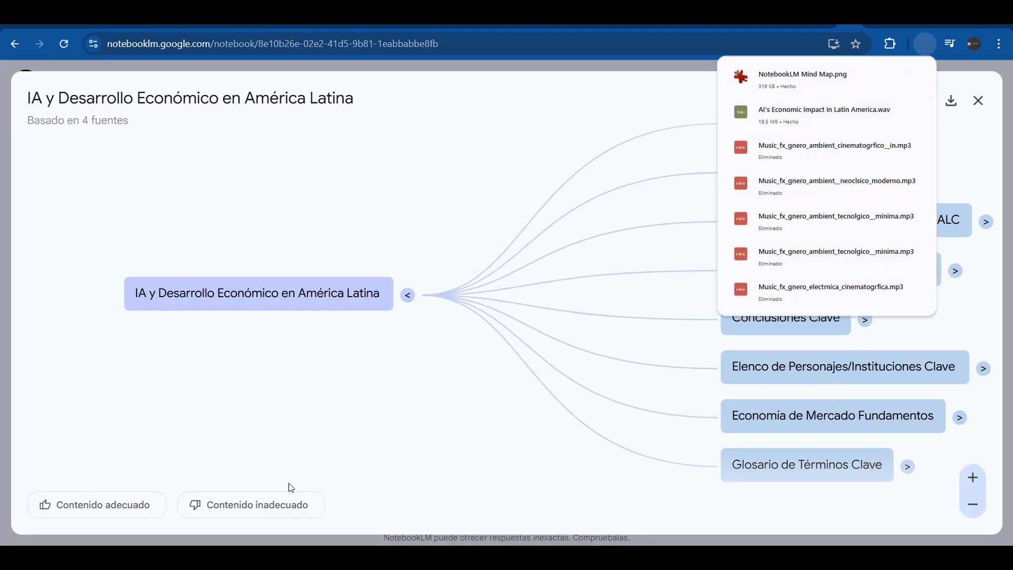
{"action": "mouse_move", "coordinate": [226, 556]}
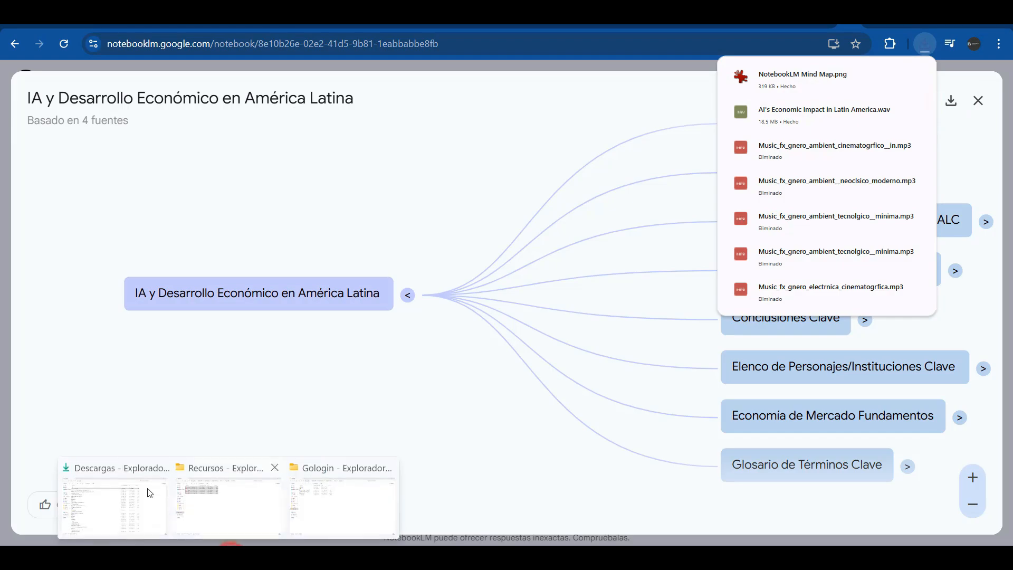
{"action": "left_click", "coordinate": [100, 501]}
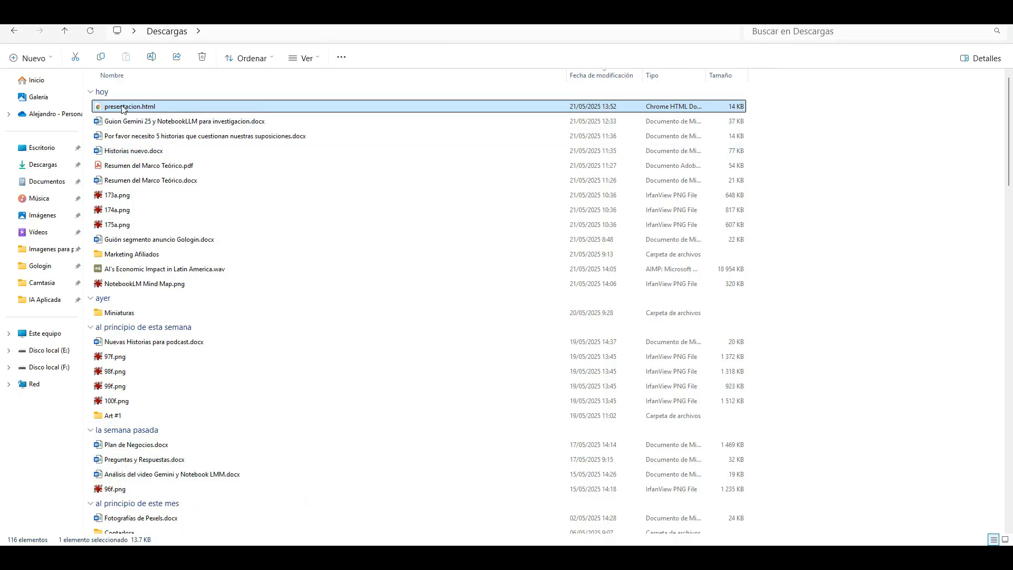
View NotebookLM Mind Map.png from Descargas in IrfanView, then close the viewer
{"action": "double_click", "coordinate": [137, 283]}
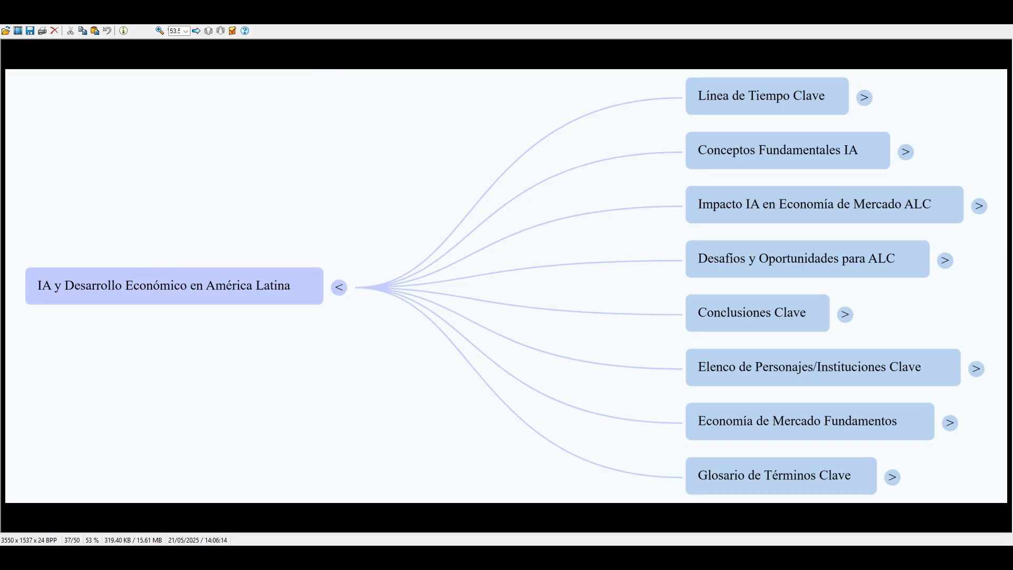
{"action": "key", "text": "Escape"}
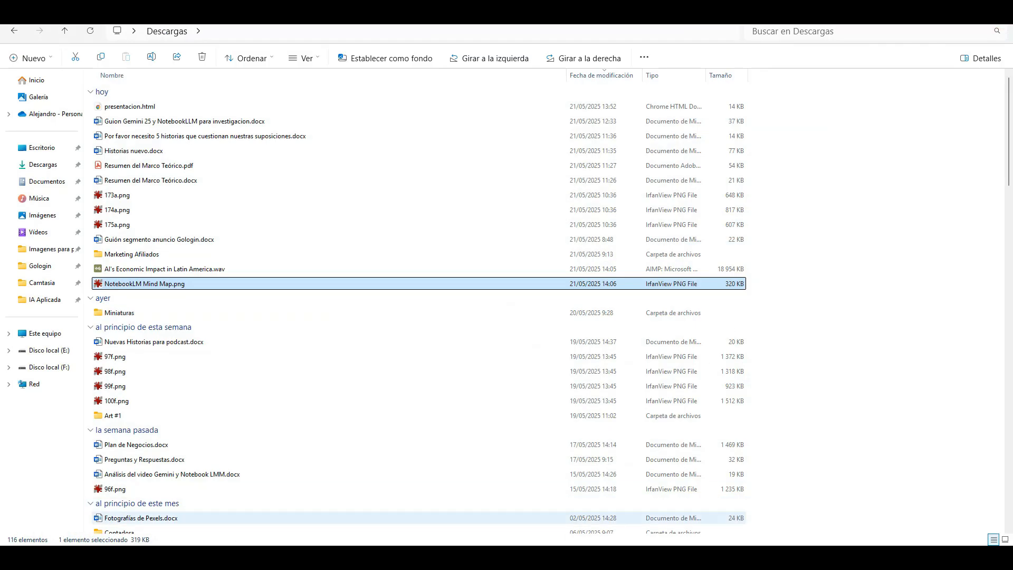
Close the mind map, look over the timeline note, and collapse it back to Studio
{"action": "left_click", "coordinate": [430, 506]}
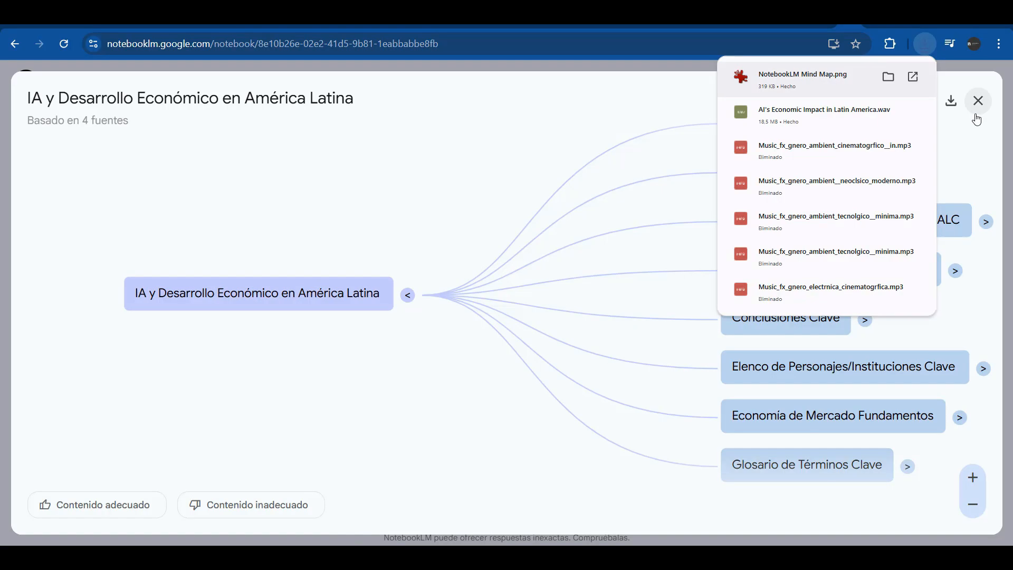
{"action": "left_click", "coordinate": [976, 102]}
{"action": "left_click", "coordinate": [791, 430]}
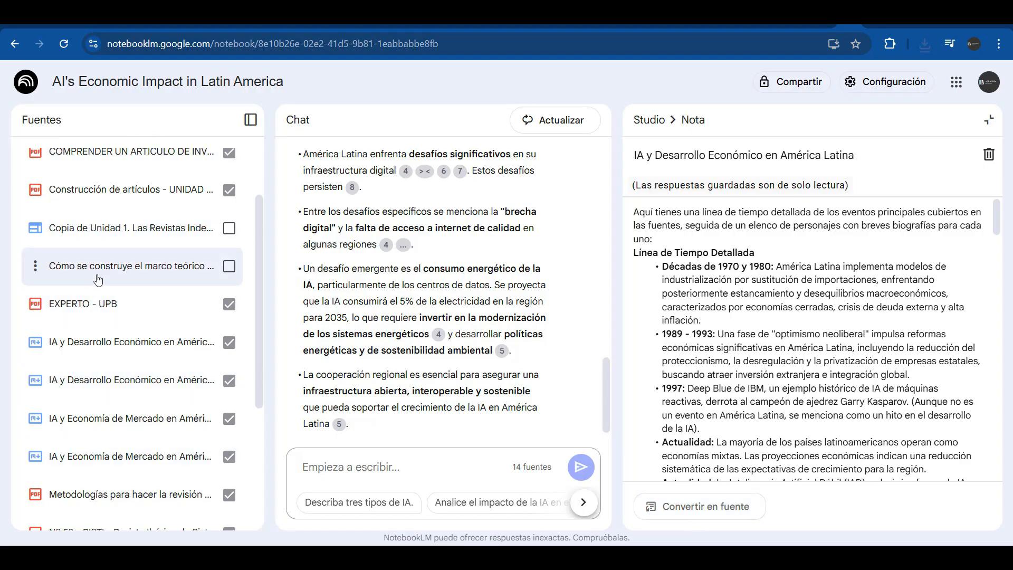
{"action": "scroll", "coordinate": [182, 261], "scroll_direction": "up", "scroll_amount": 1}
{"action": "scroll", "coordinate": [182, 261], "scroll_direction": "up", "scroll_amount": 1}
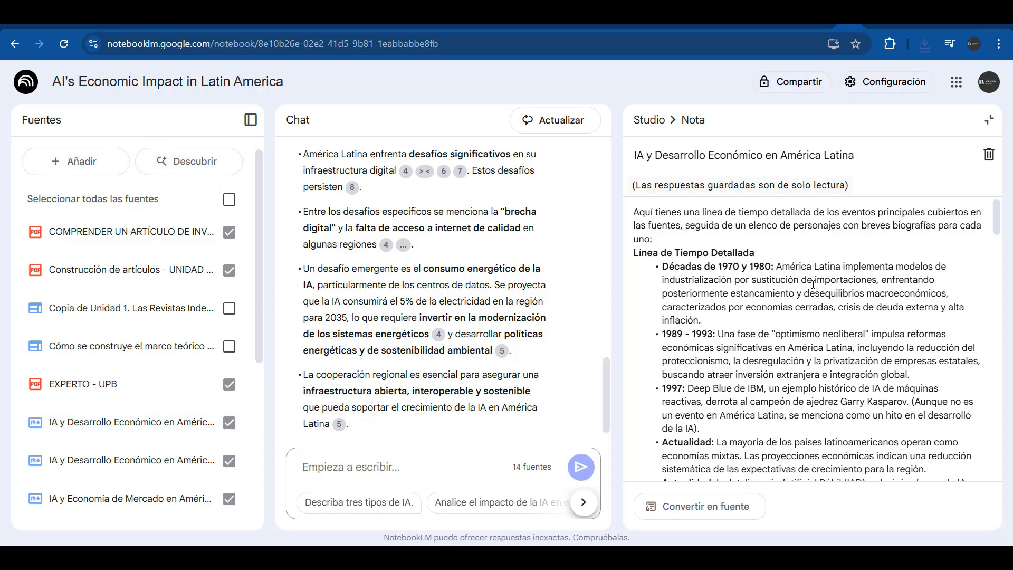
{"action": "left_click", "coordinate": [990, 121]}
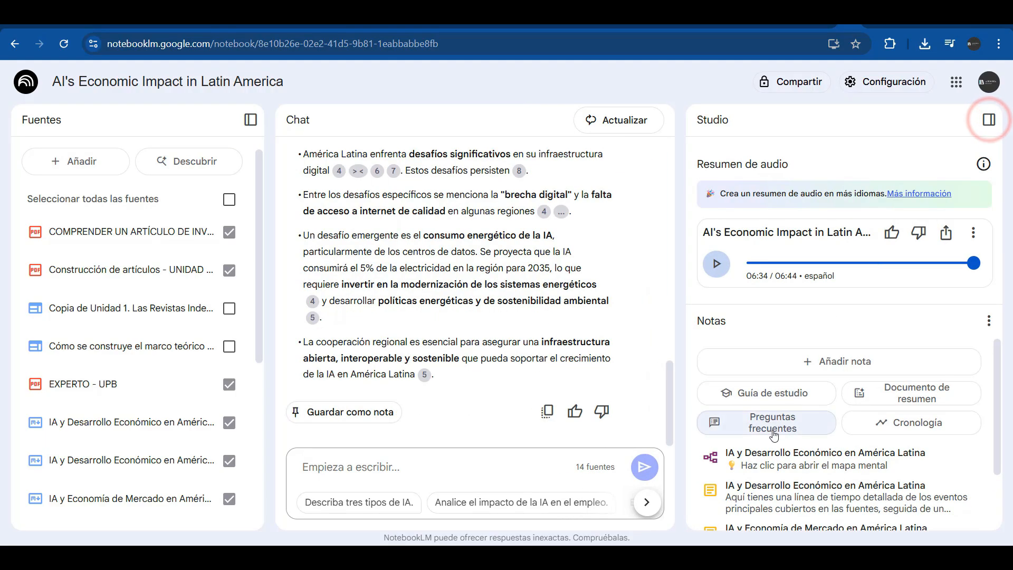
Ask NotebookLM for 'haz un resumen general incoporando la informacion de todas las fuentes'
{"action": "scroll", "coordinate": [767, 438], "scroll_direction": "down", "scroll_amount": 2}
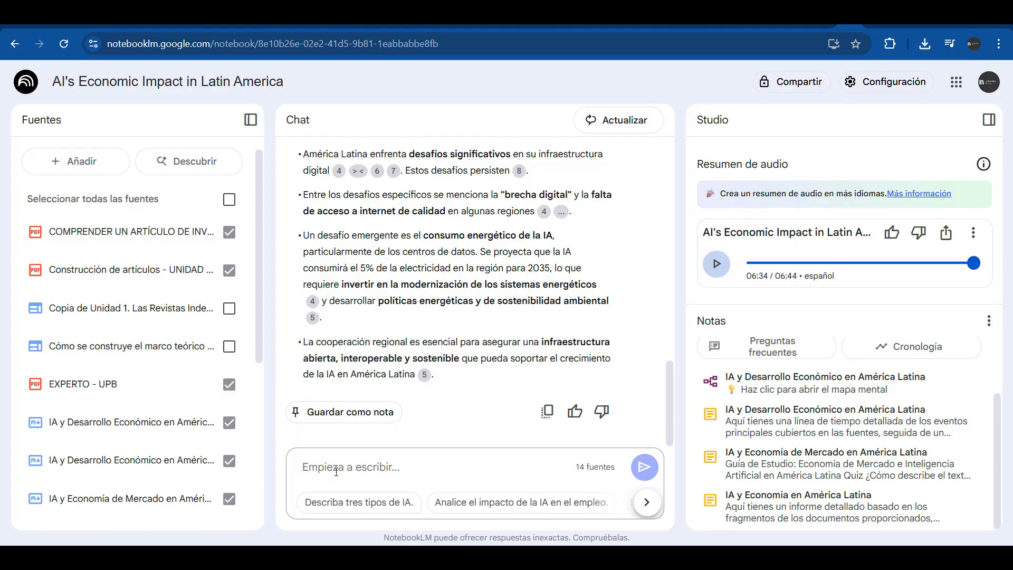
{"action": "type", "text": "h"}
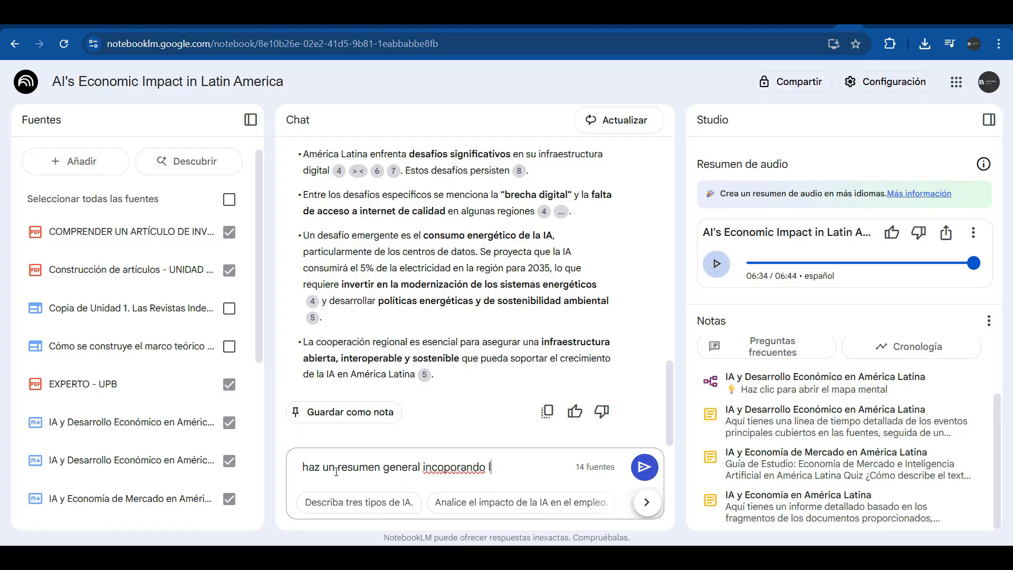
{"action": "type", "text": "n de todas las"}
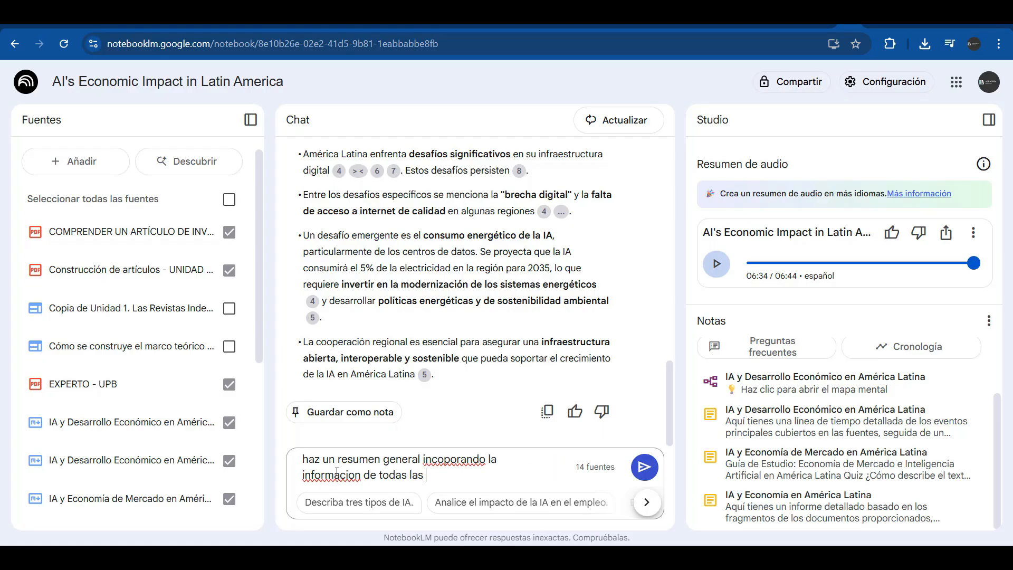
{"action": "type", "text": " fuentes"}
{"action": "key", "text": "Return"}
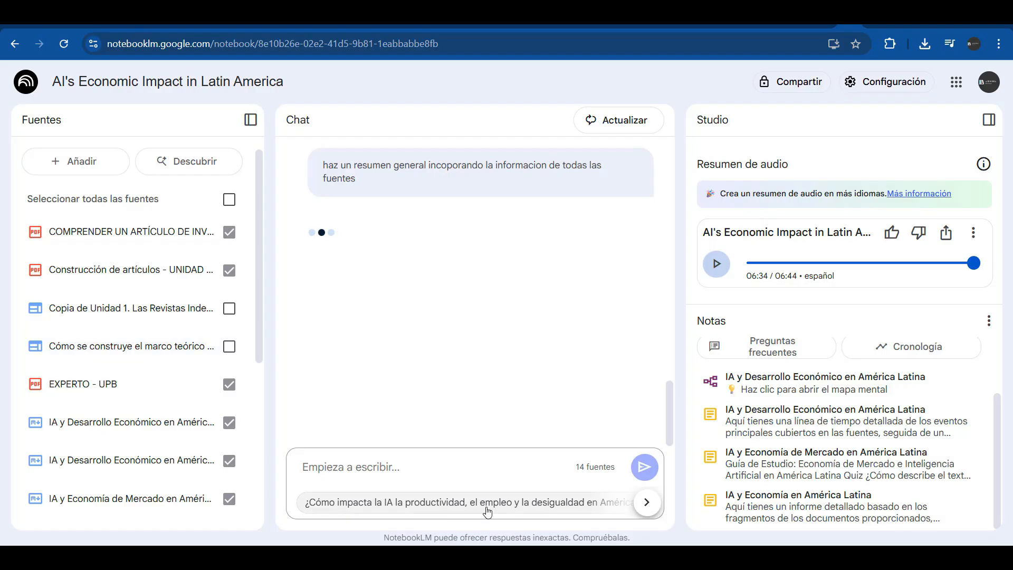
Save the chat answer as the note 'Guía para Trabajos Académicos y Científicos' and copy its text
{"action": "scroll", "coordinate": [547, 269], "scroll_direction": "down", "scroll_amount": 1}
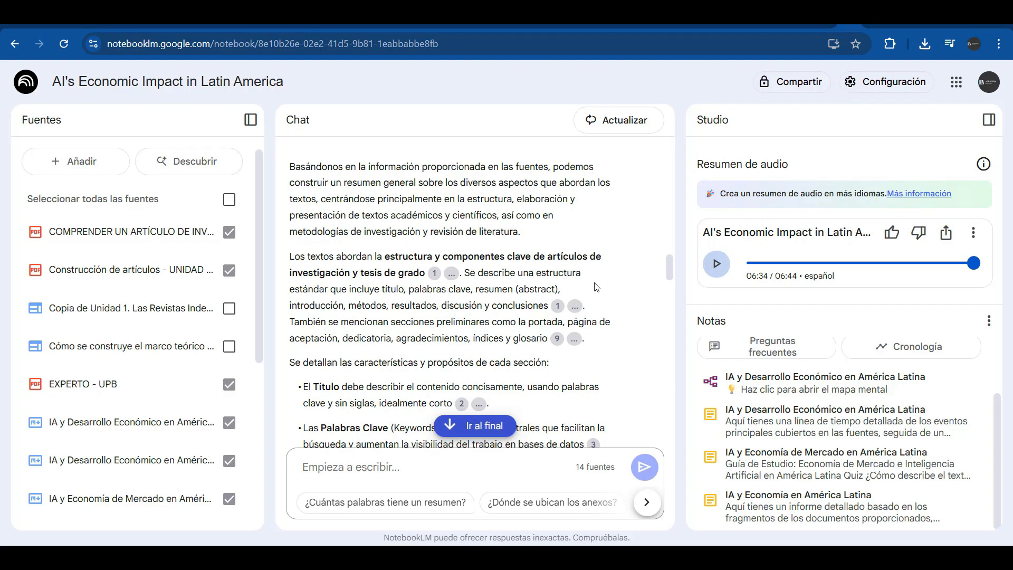
{"action": "mouse_move", "coordinate": [559, 342]}
{"action": "left_click", "coordinate": [475, 426]}
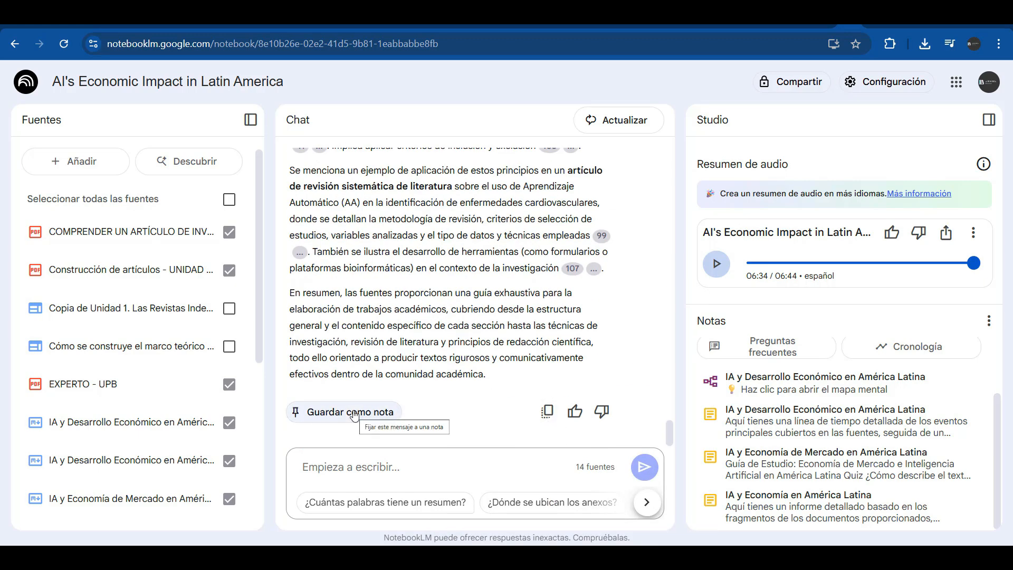
{"action": "left_click", "coordinate": [352, 412]}
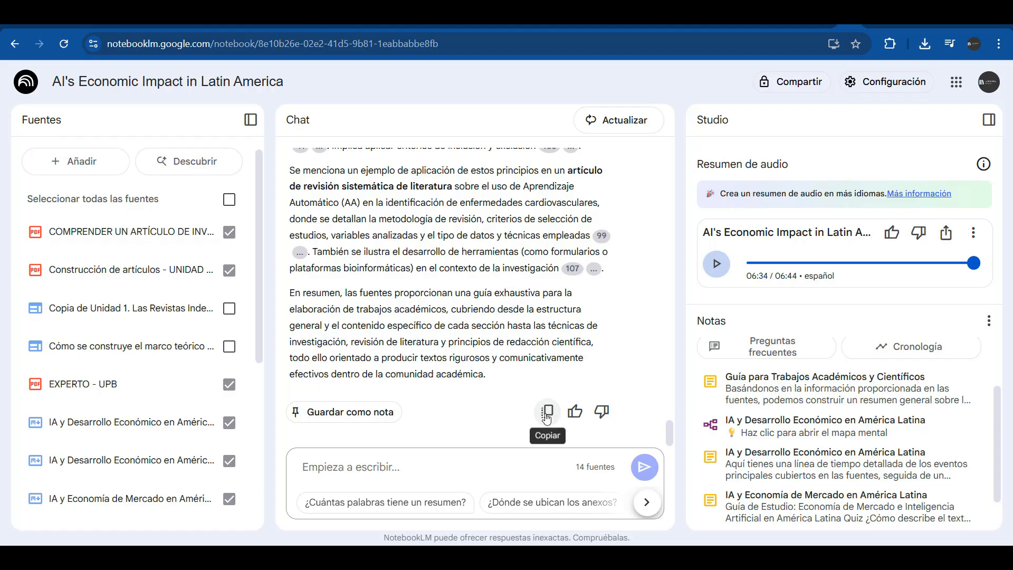
{"action": "left_click", "coordinate": [546, 417]}
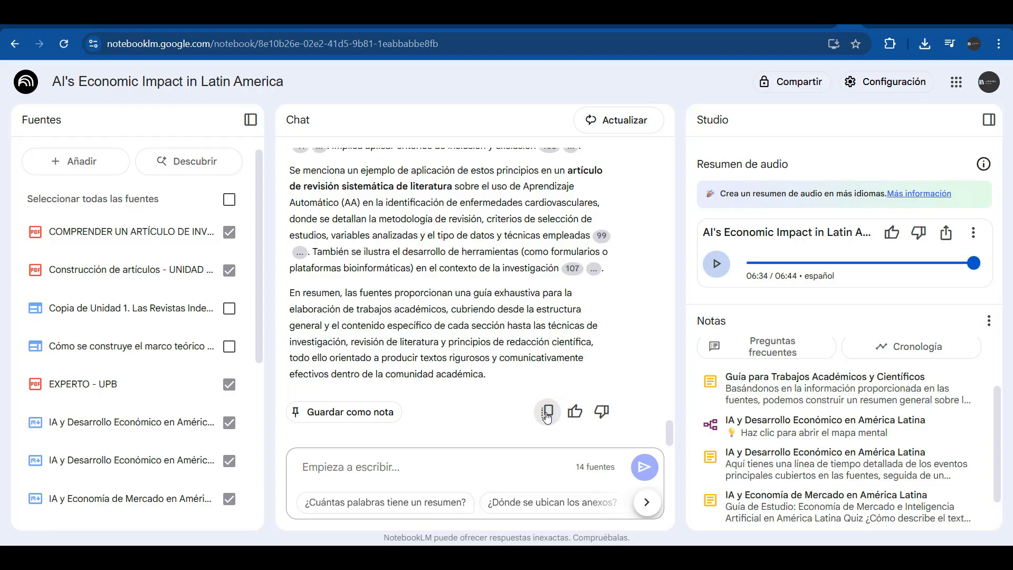
{"action": "left_click", "coordinate": [699, 13]}
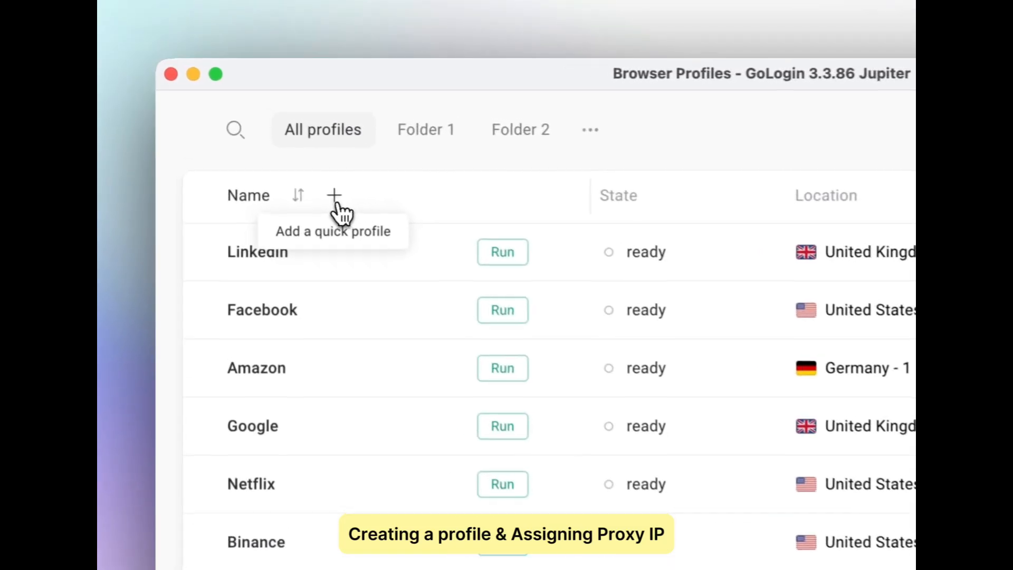
Create a new LinkedIn profile located in United States - 36 and launch its browser
{"action": "left_click", "coordinate": [336, 203]}
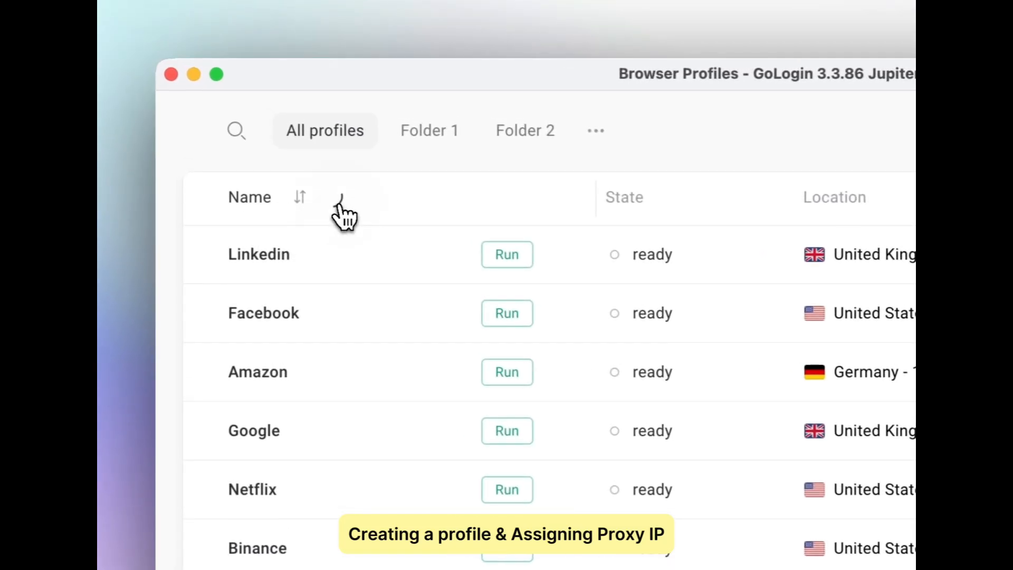
{"action": "type", "text": "LinkedIn -"}
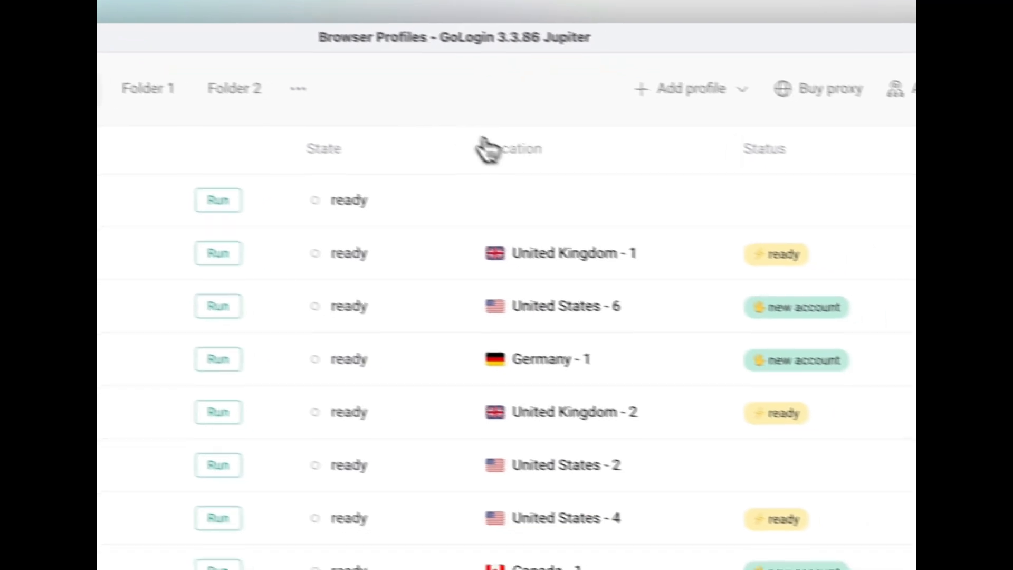
{"action": "left_click", "coordinate": [509, 195]}
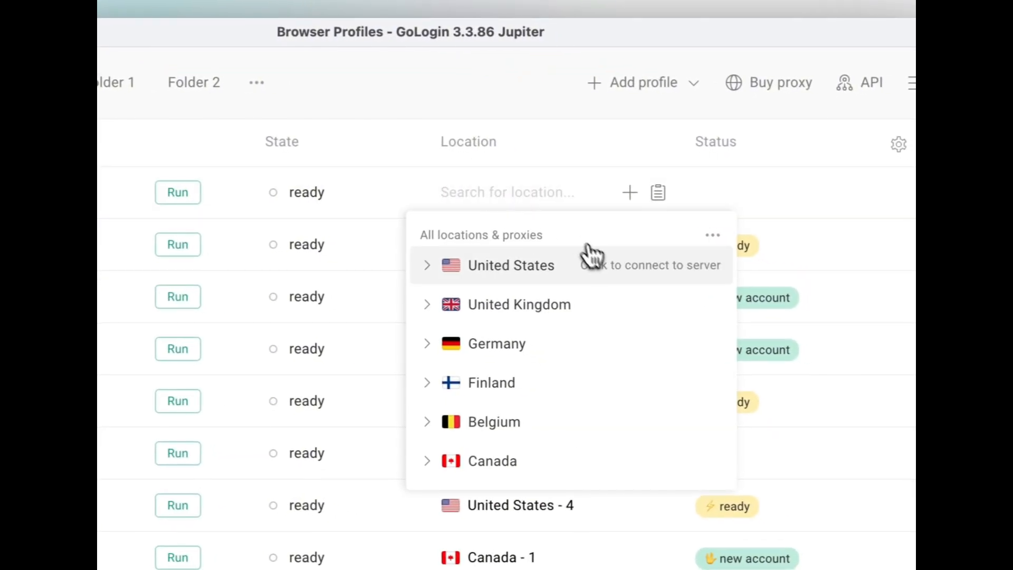
{"action": "left_click", "coordinate": [580, 280]}
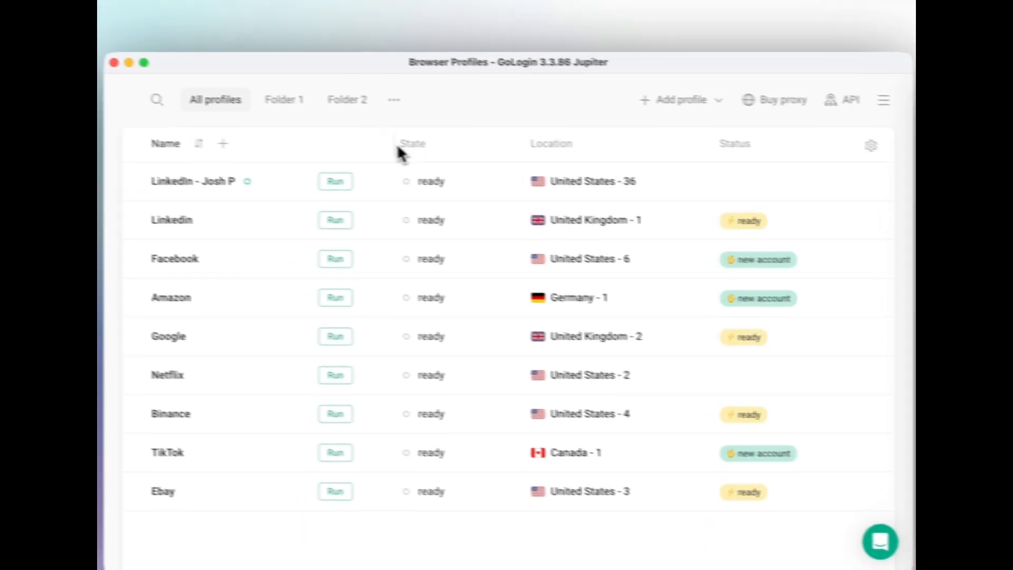
{"action": "left_click", "coordinate": [387, 196]}
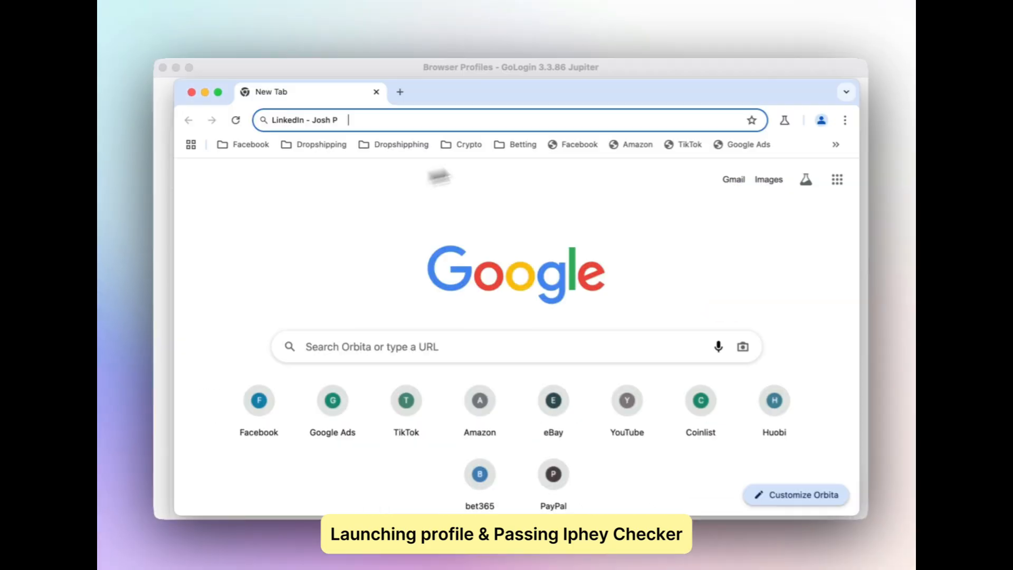
Open the Amazon, TikTok and Google Ads bookmarks, run the iphey check, then close the browser
{"action": "left_click", "coordinate": [628, 144], "text": "super"}
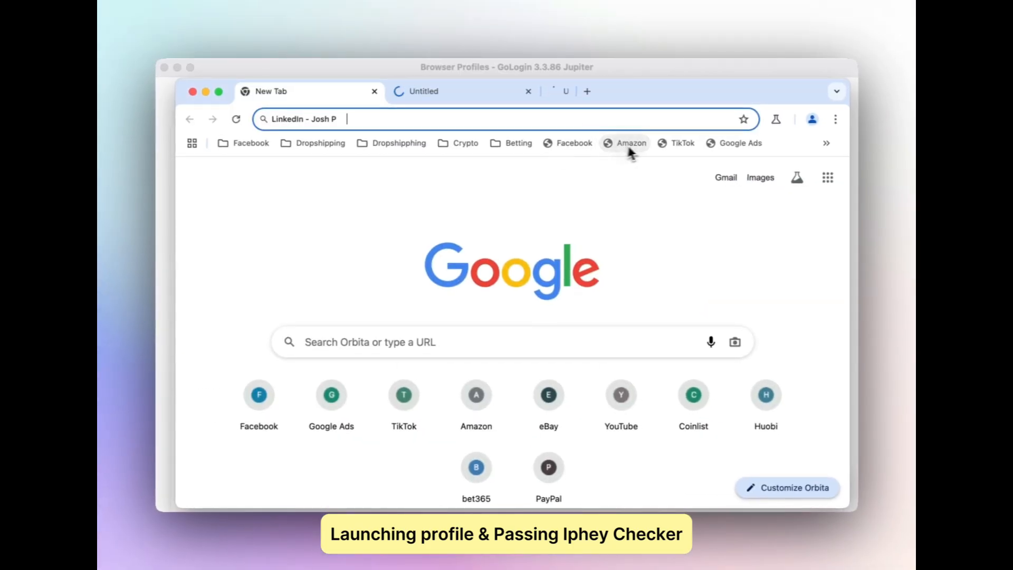
{"action": "left_click", "coordinate": [672, 145], "text": "super"}
{"action": "left_click", "coordinate": [723, 146], "text": "super"}
{"action": "left_click", "coordinate": [826, 143]}
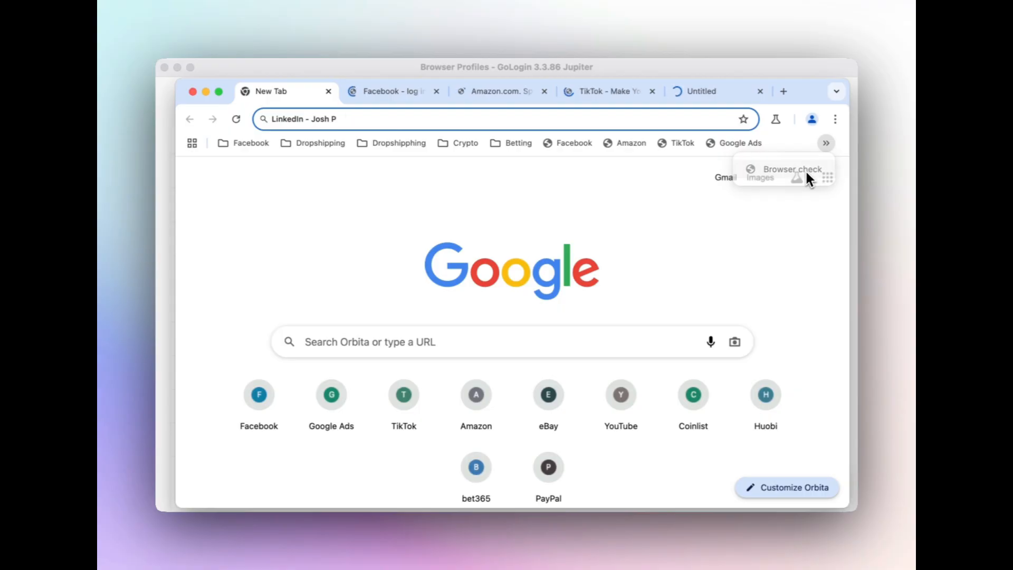
{"action": "left_click", "coordinate": [804, 170]}
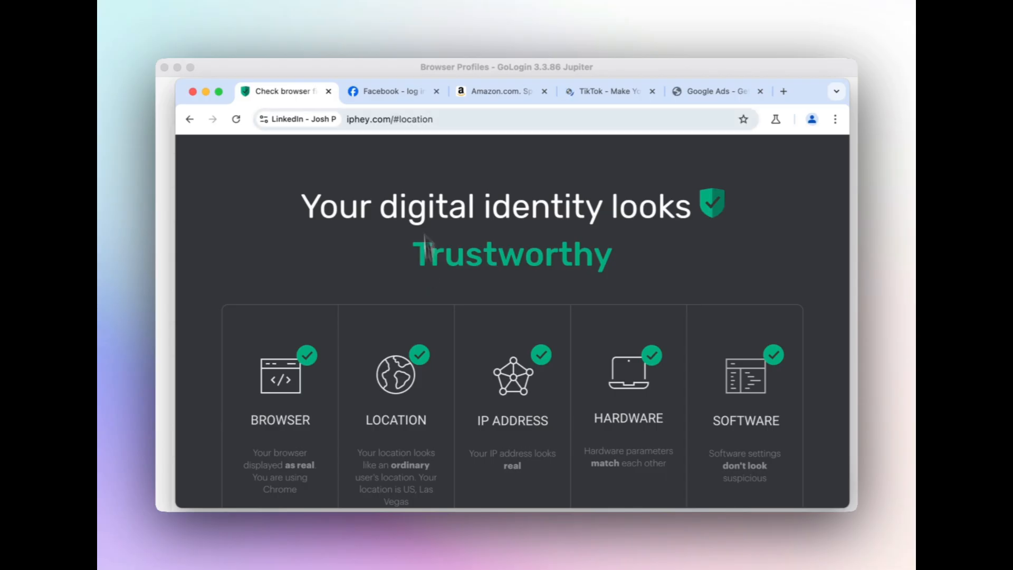
{"action": "left_click", "coordinate": [406, 99]}
{"action": "left_click", "coordinate": [495, 94]}
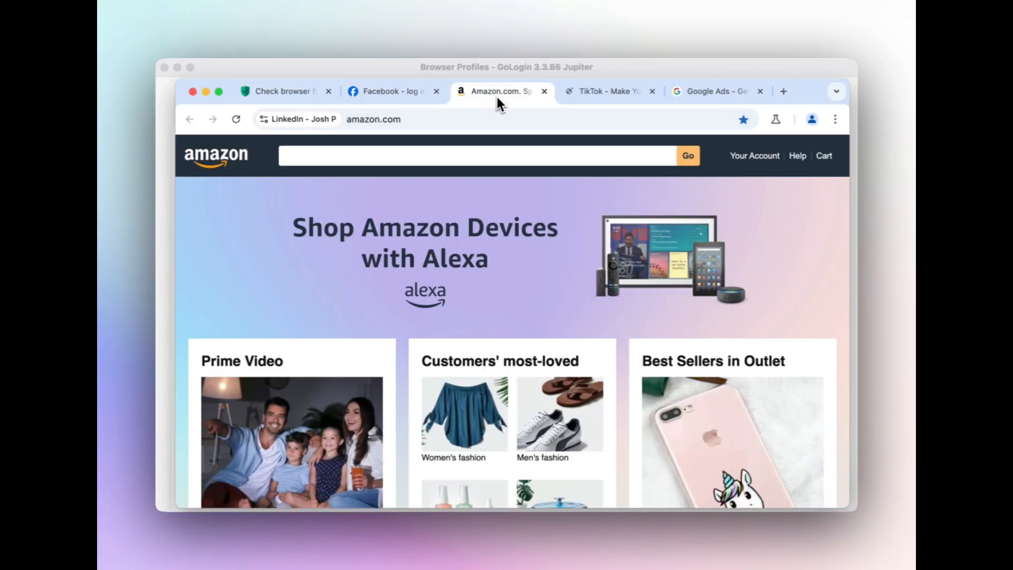
{"action": "left_click", "coordinate": [615, 92]}
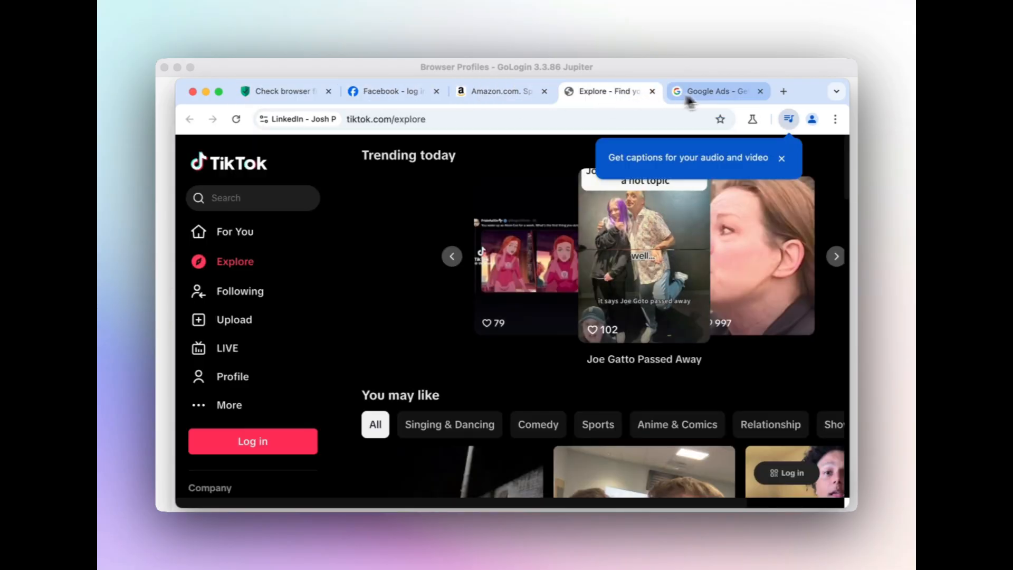
{"action": "left_click", "coordinate": [689, 95]}
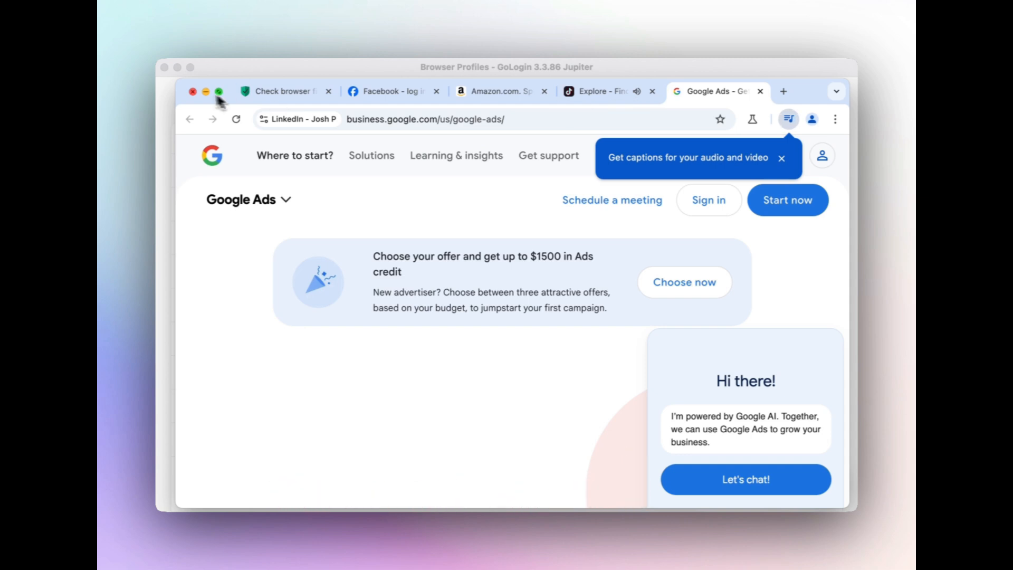
{"action": "left_click", "coordinate": [192, 91]}
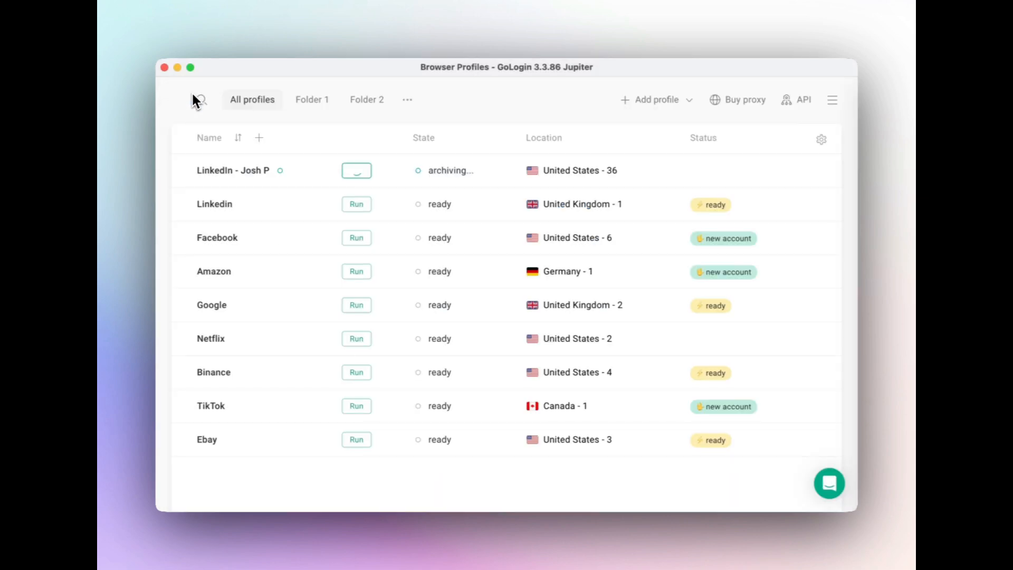
Move the LinkedIn profile to United Kingdom - 3, launch it and load Facebook in a new tab
{"action": "left_click", "coordinate": [597, 170]}
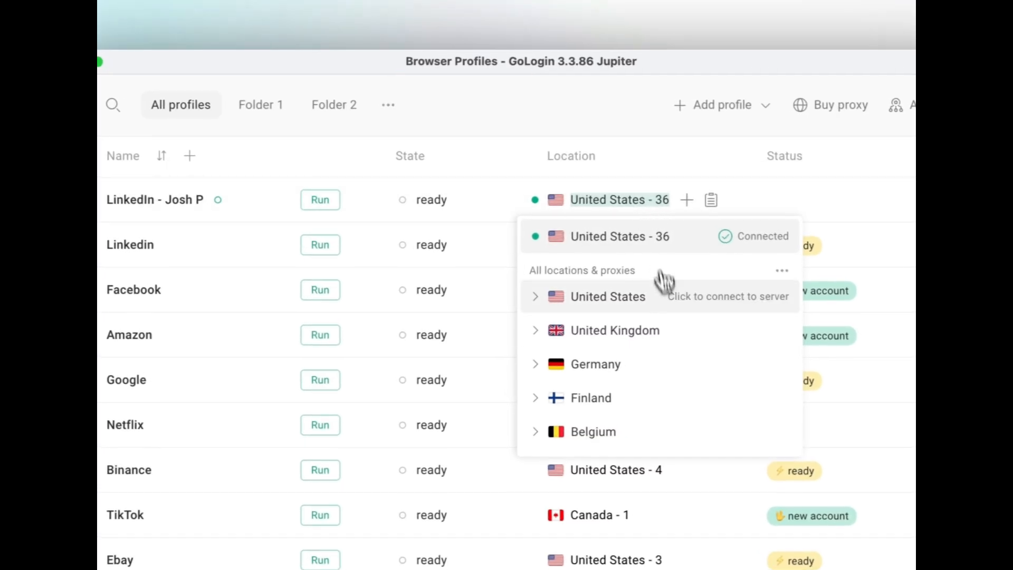
{"action": "left_click", "coordinate": [669, 331]}
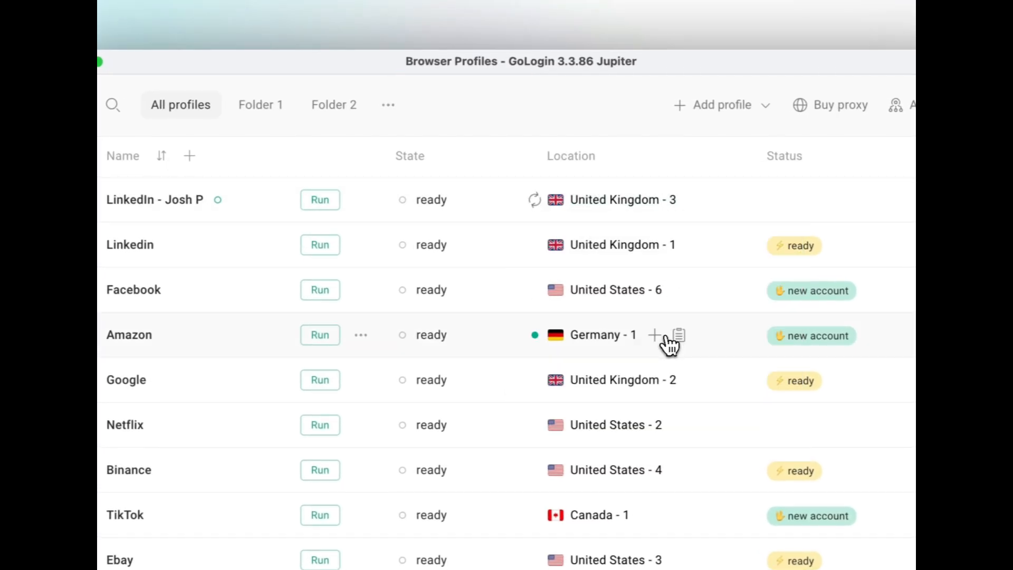
{"action": "left_click", "coordinate": [328, 202]}
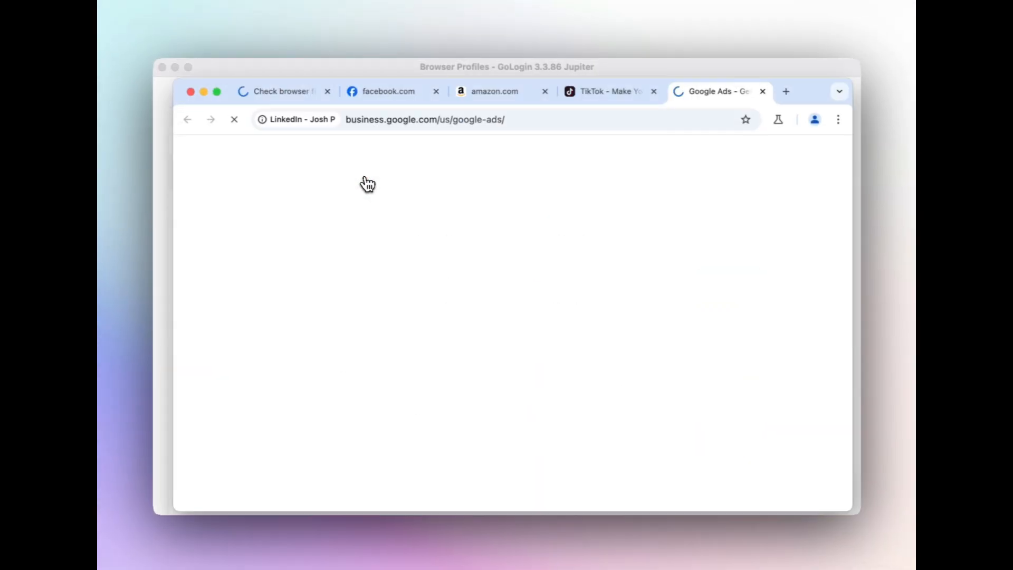
{"action": "left_click", "coordinate": [782, 93]}
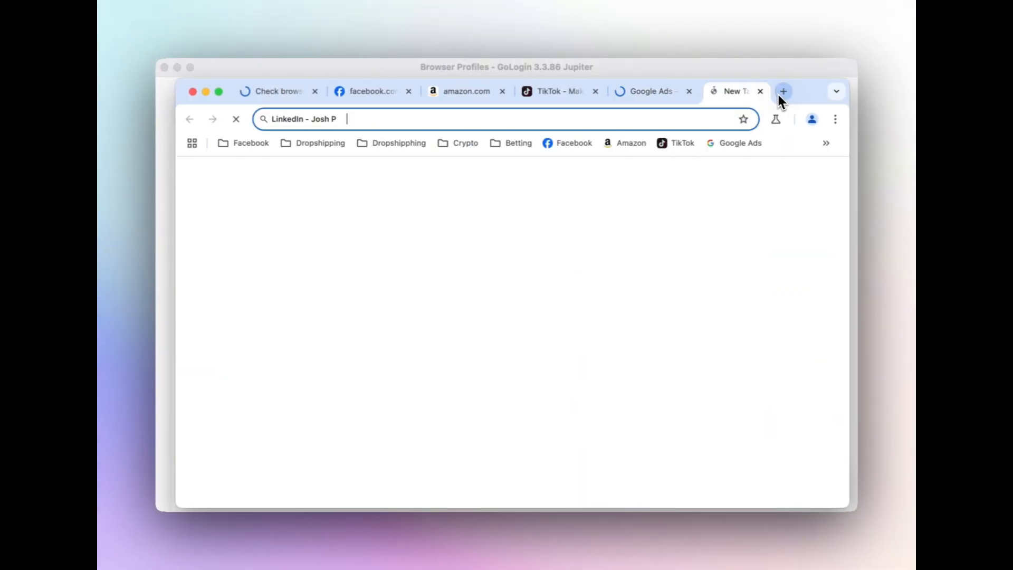
{"action": "left_click", "coordinate": [563, 146]}
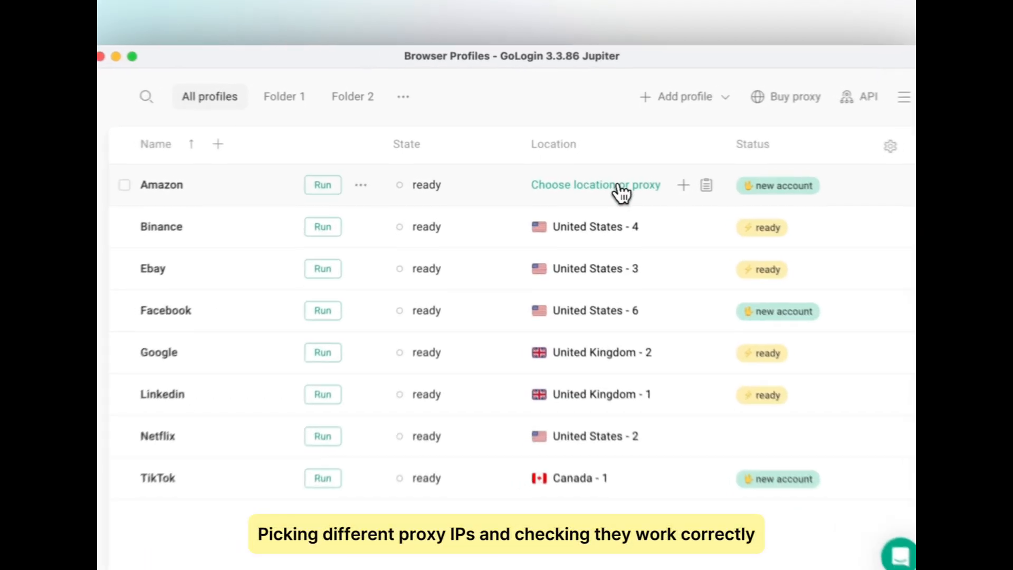
{"action": "left_click", "coordinate": [620, 186]}
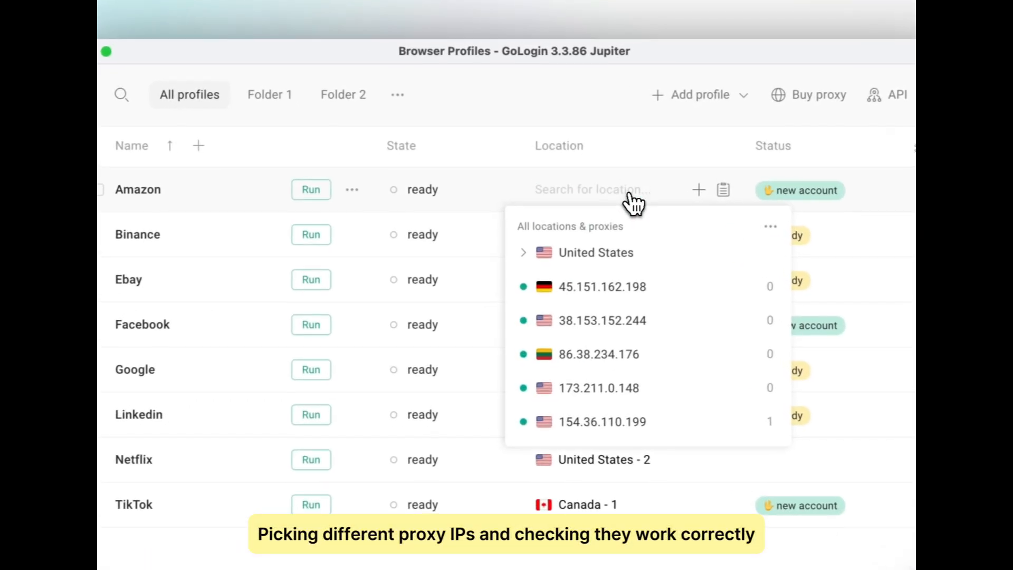
{"action": "left_click", "coordinate": [670, 329]}
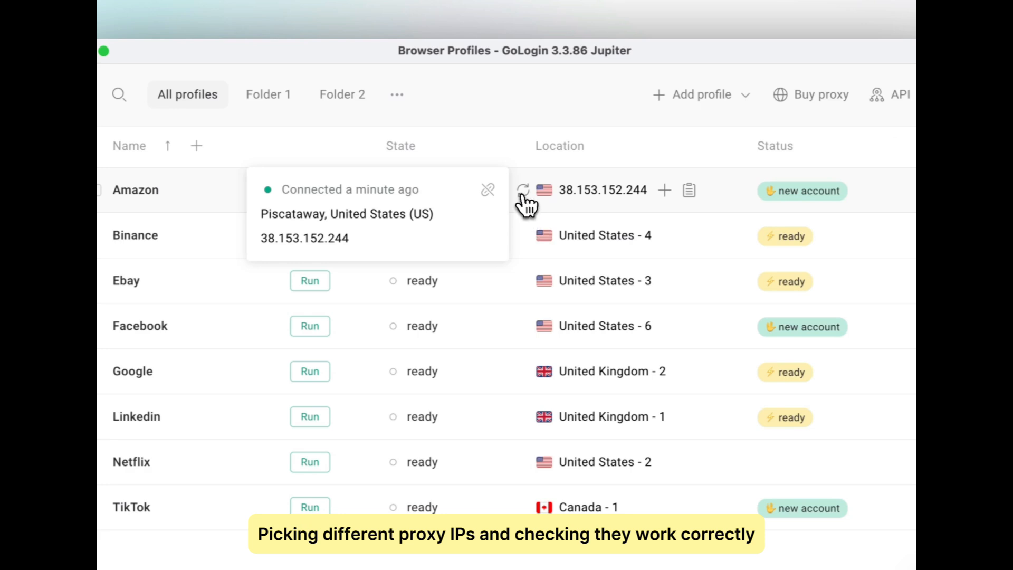
{"action": "left_click", "coordinate": [323, 192]}
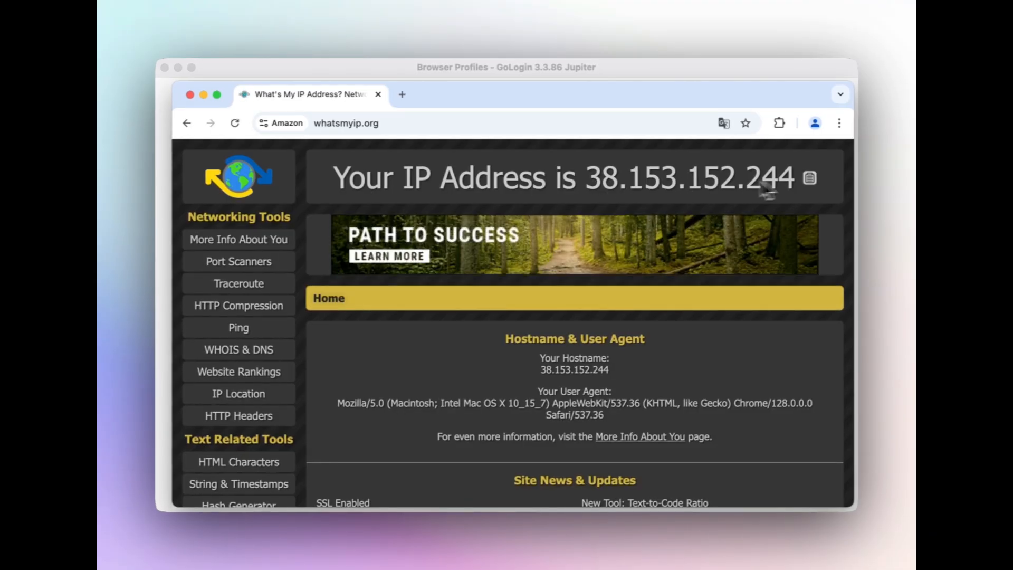
{"action": "left_click", "coordinate": [190, 95]}
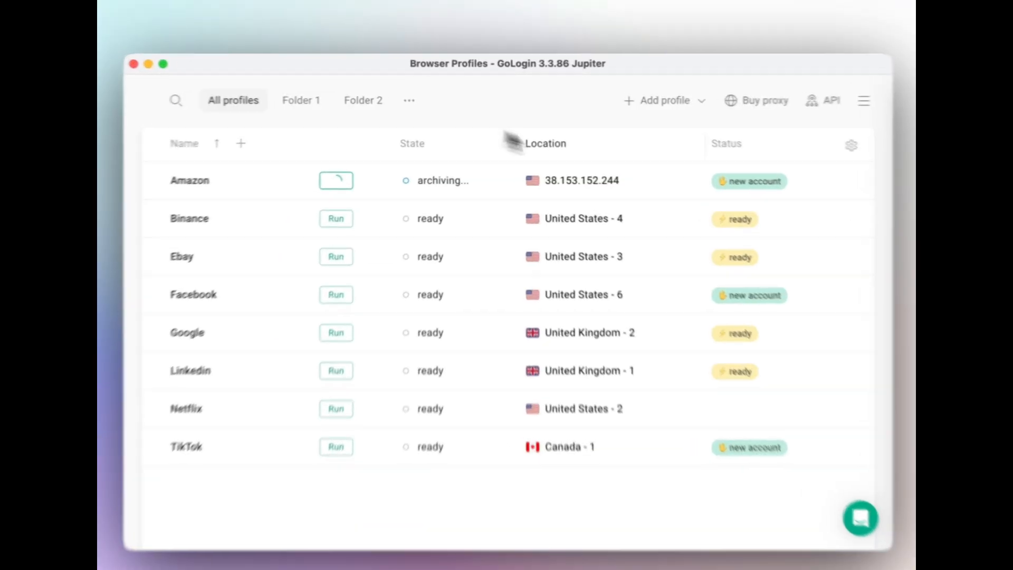
{"action": "left_click", "coordinate": [598, 186]}
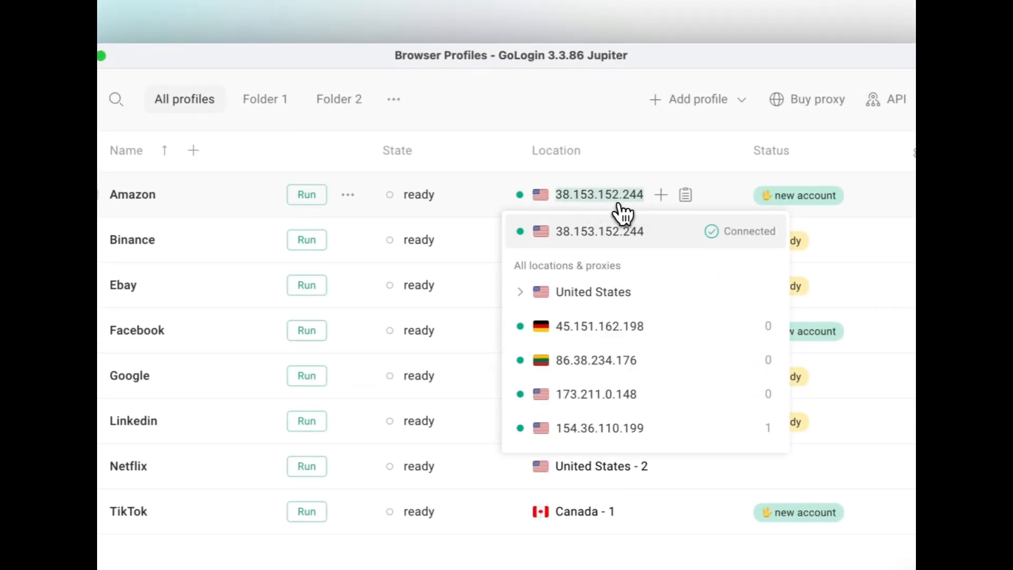
{"action": "left_click", "coordinate": [679, 335]}
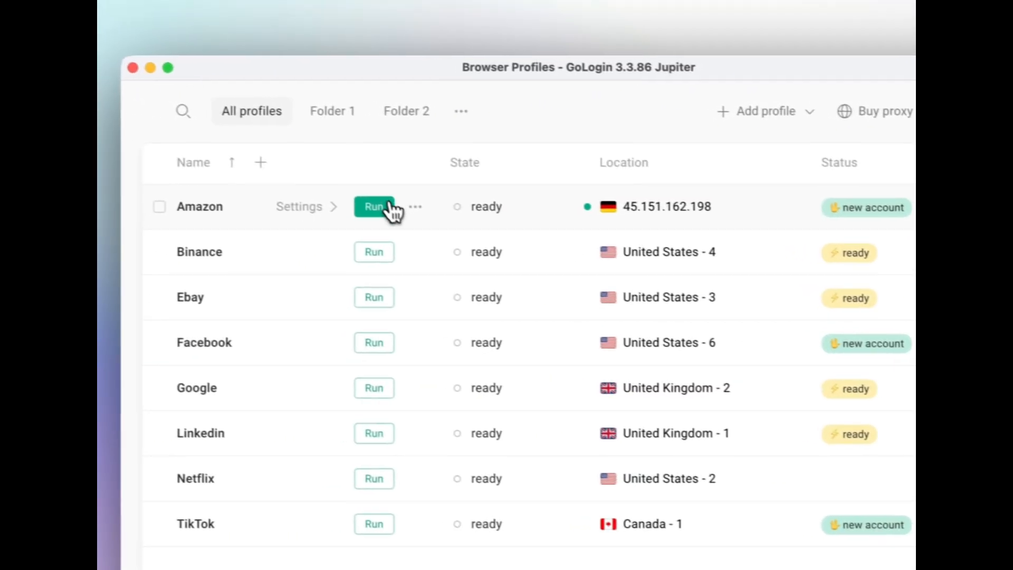
{"action": "left_click", "coordinate": [386, 207]}
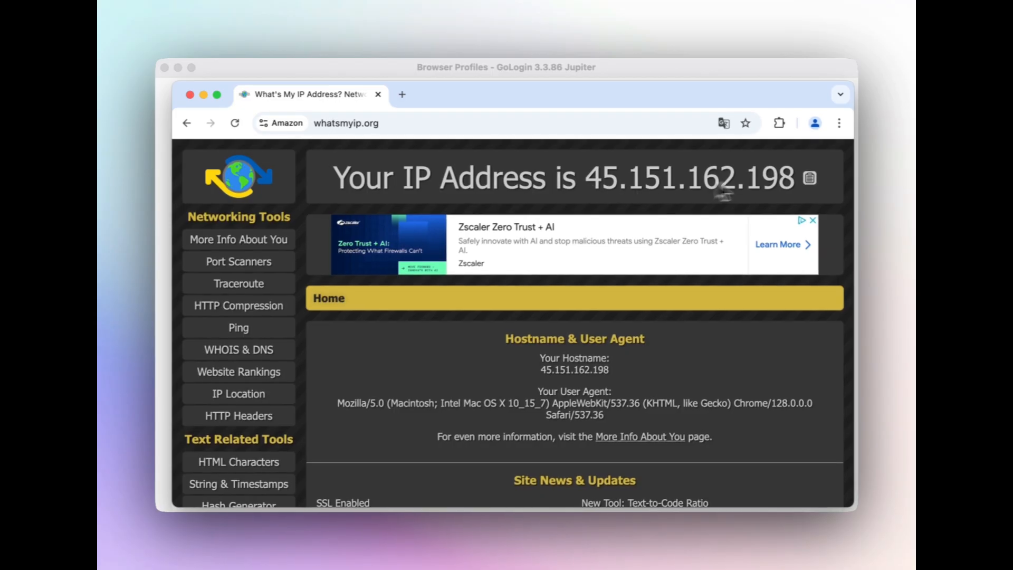
{"action": "left_click", "coordinate": [189, 94]}
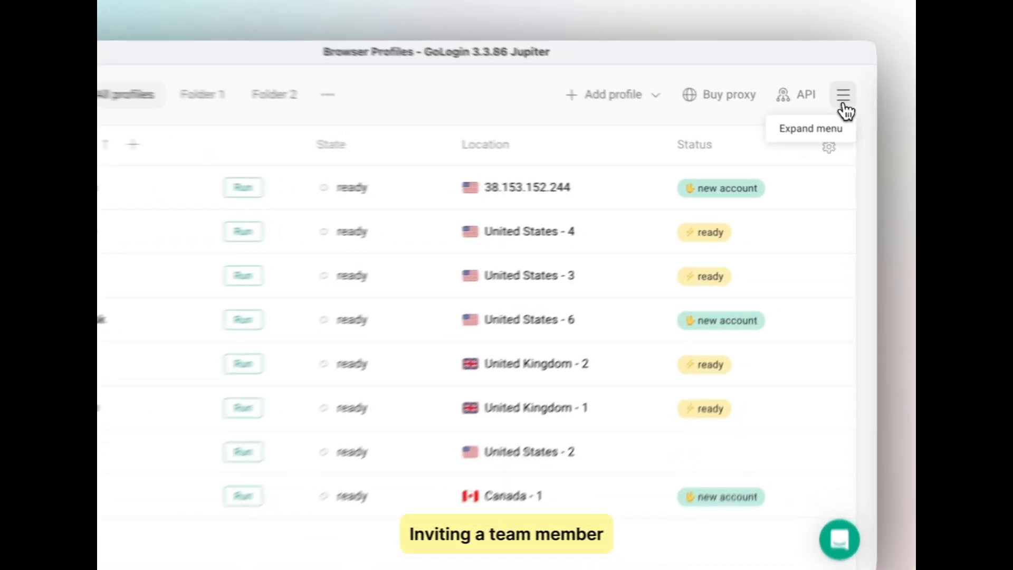
Invite a team member by entering their e-mail, with Workspace scope and the Full access role
{"action": "left_click", "coordinate": [848, 105]}
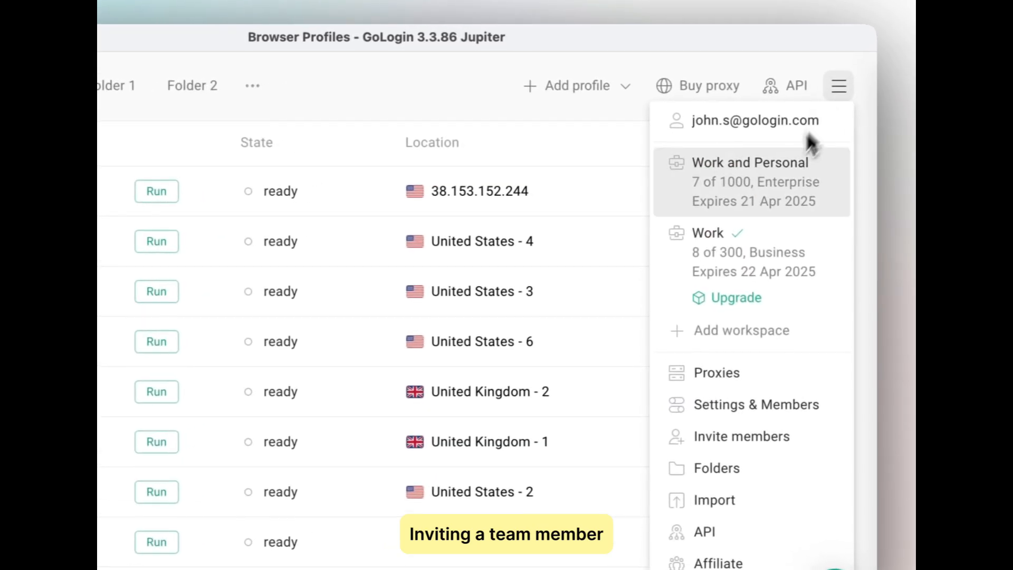
{"action": "left_click", "coordinate": [788, 438]}
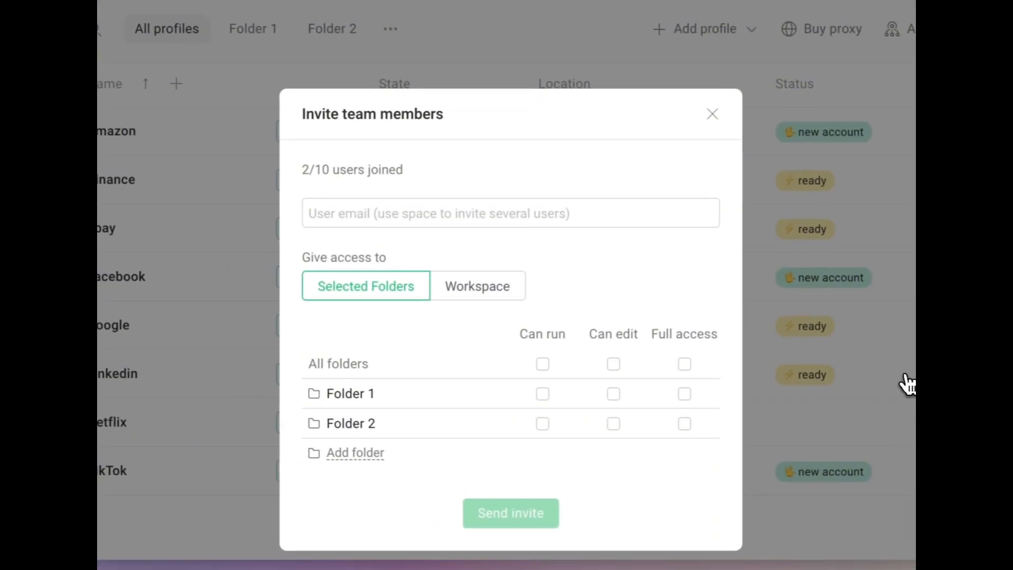
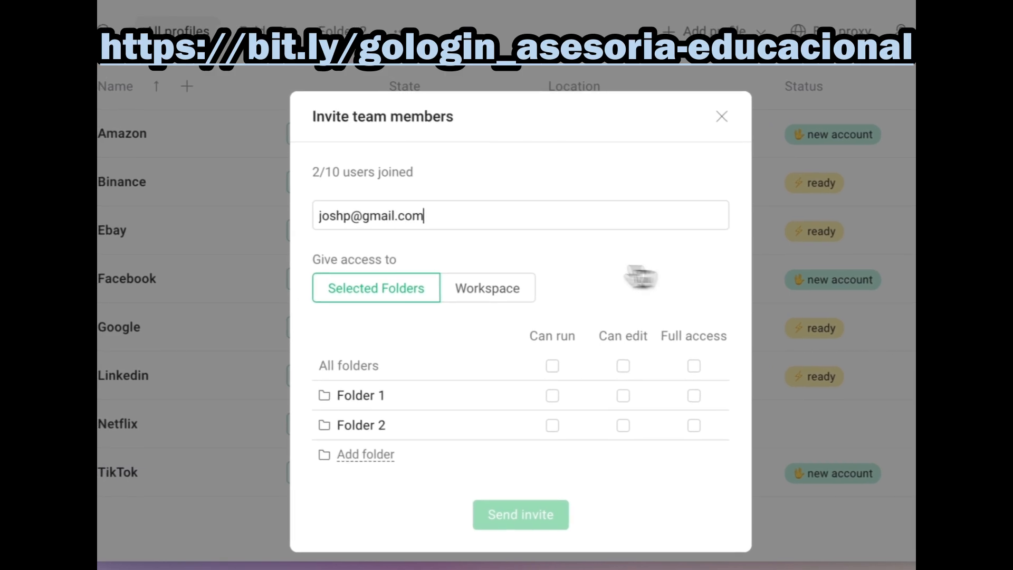
{"action": "left_click", "coordinate": [531, 300]}
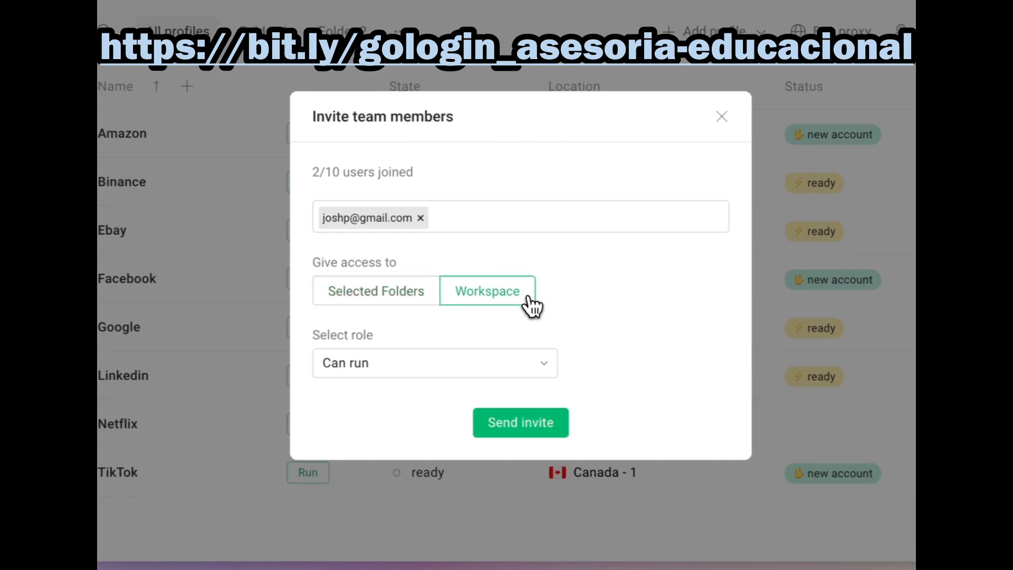
{"action": "left_click", "coordinate": [416, 365]}
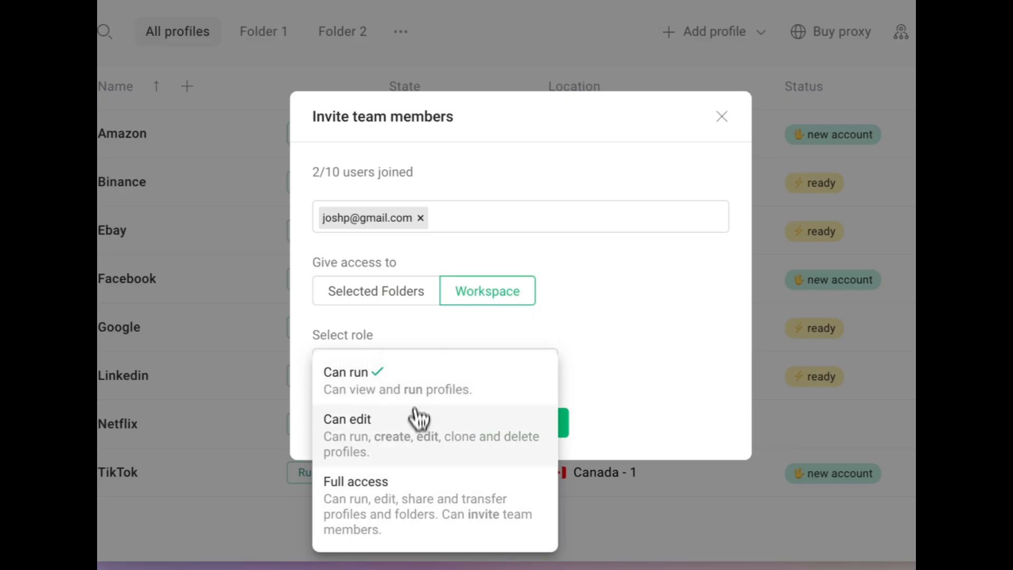
{"action": "left_click", "coordinate": [417, 505]}
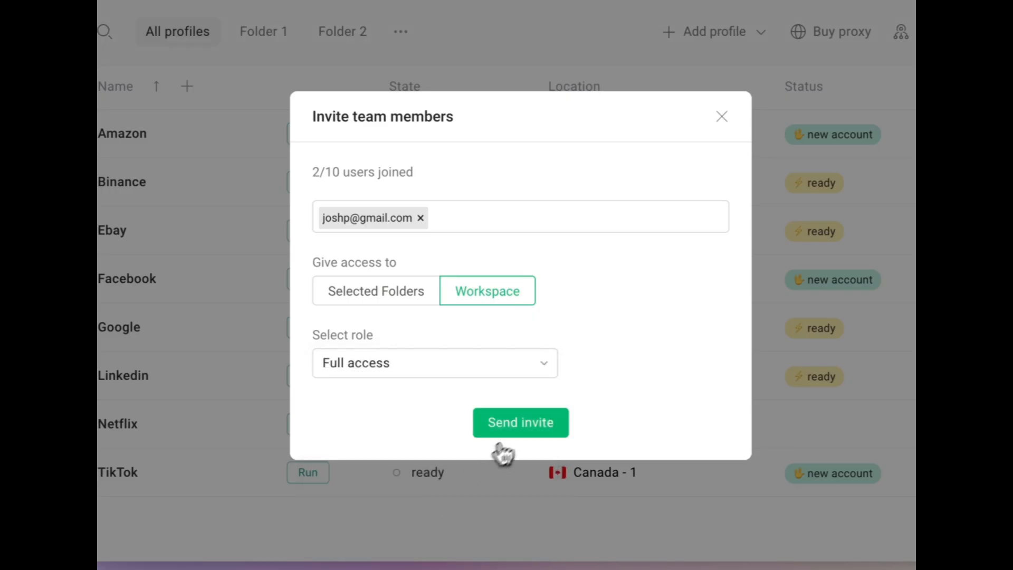
{"action": "left_click", "coordinate": [517, 433]}
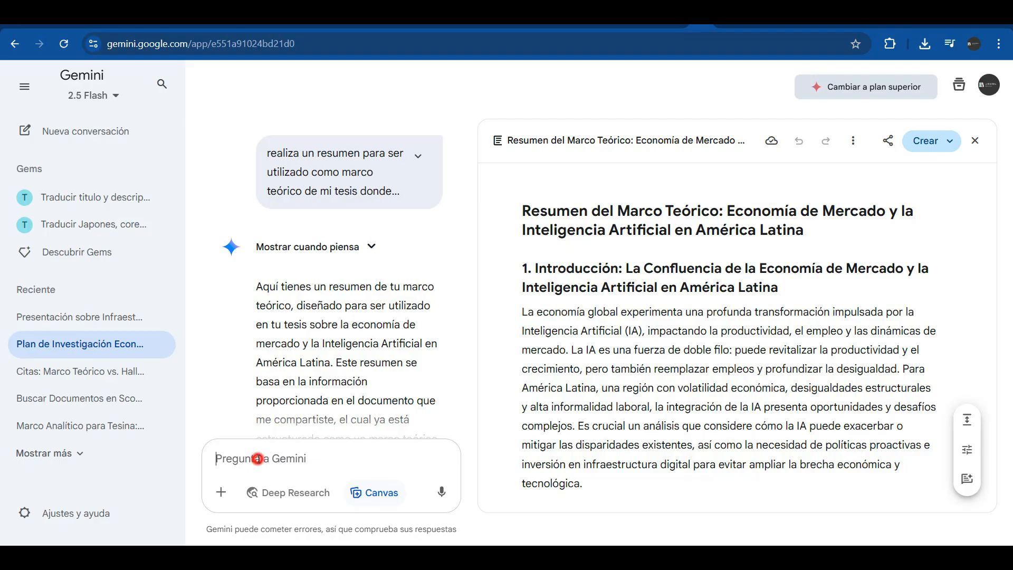
Paste the prepared long prompt into Gemini, send it, and review the generated canvas
{"action": "key", "text": "ctrl+v"}
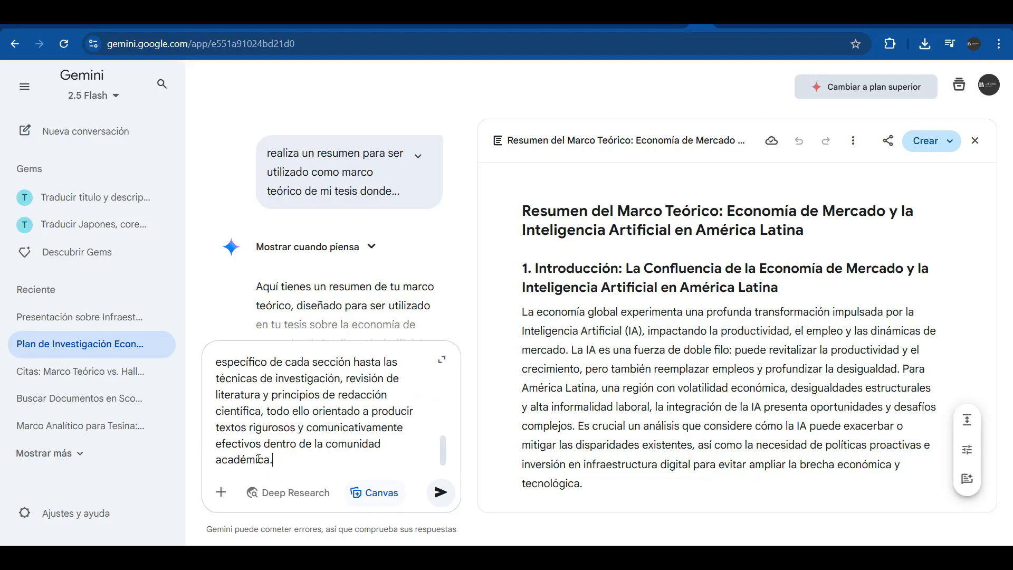
{"action": "key", "text": "Return"}
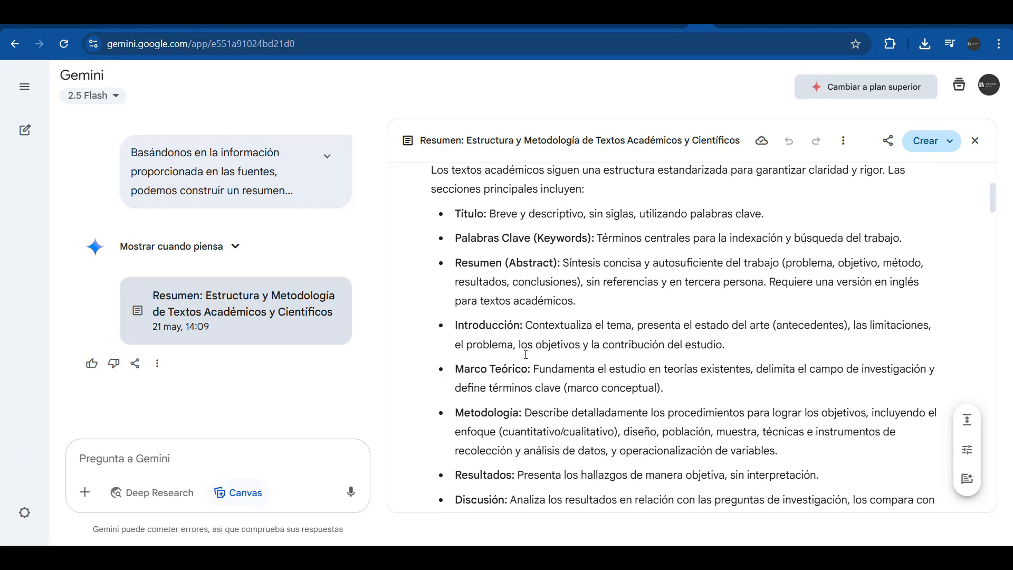
{"action": "scroll", "coordinate": [526, 354], "scroll_direction": "down", "scroll_amount": 6}
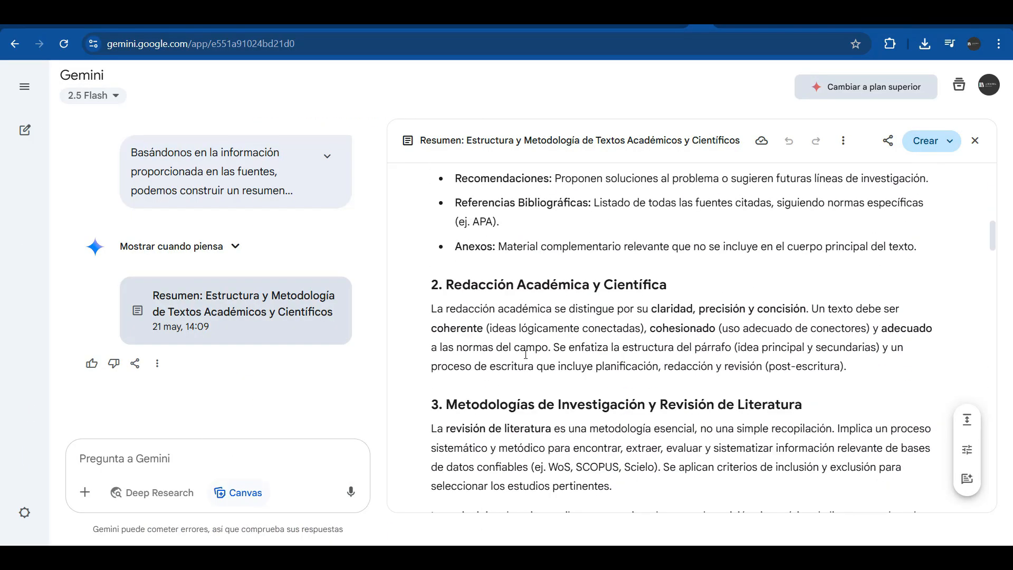
{"action": "scroll", "coordinate": [526, 354], "scroll_direction": "down", "scroll_amount": 4}
{"action": "scroll", "coordinate": [526, 355], "scroll_direction": "up", "scroll_amount": 15}
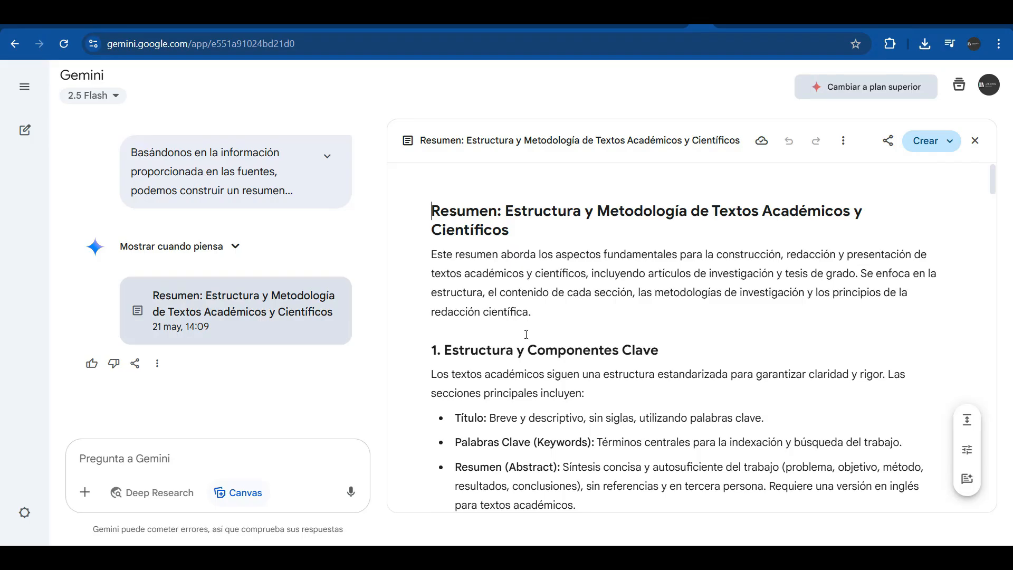
{"action": "scroll", "coordinate": [526, 334], "scroll_direction": "down", "scroll_amount": 8}
{"action": "scroll", "coordinate": [522, 336], "scroll_direction": "up", "scroll_amount": 4}
{"action": "left_click", "coordinate": [517, 339]}
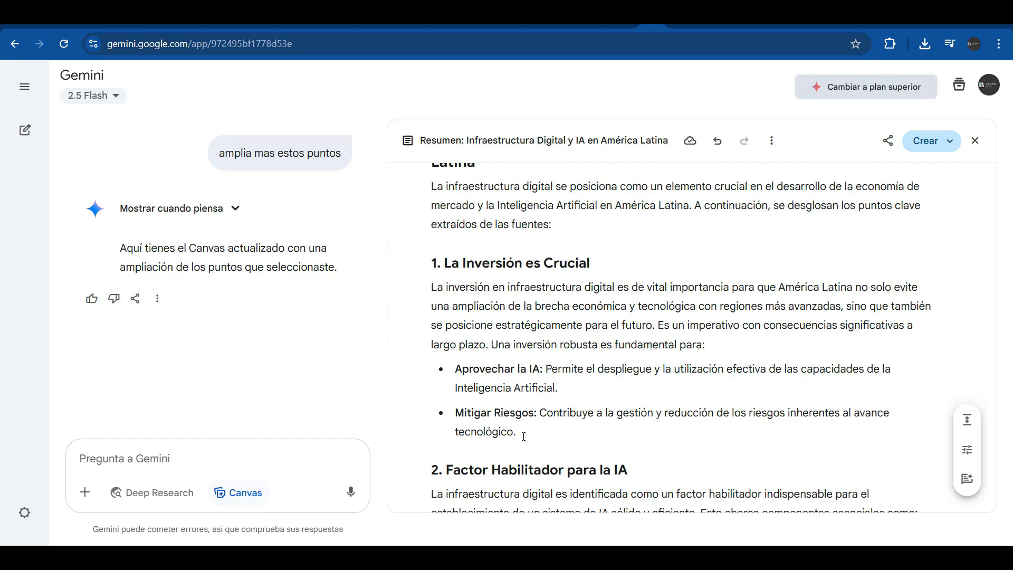
Expand the Aprovechar la IA and Mitigar Riesgos bullets with the request 'amplia estos puntos'
{"action": "left_click_drag", "start_coordinate": [524, 435], "coordinate": [447, 372]}
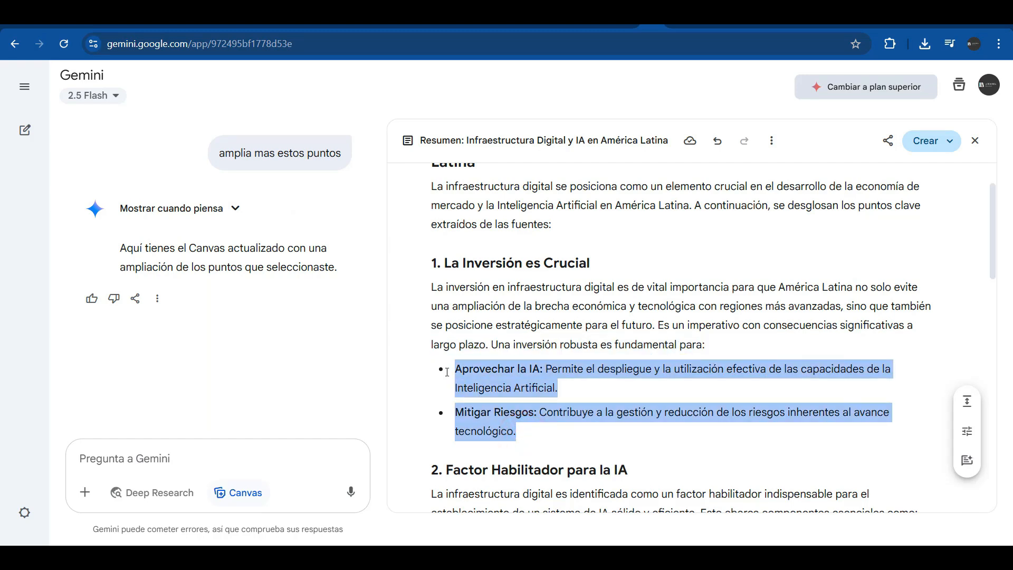
{"action": "left_click", "coordinate": [514, 459]}
{"action": "type", "text": "amplia est"}
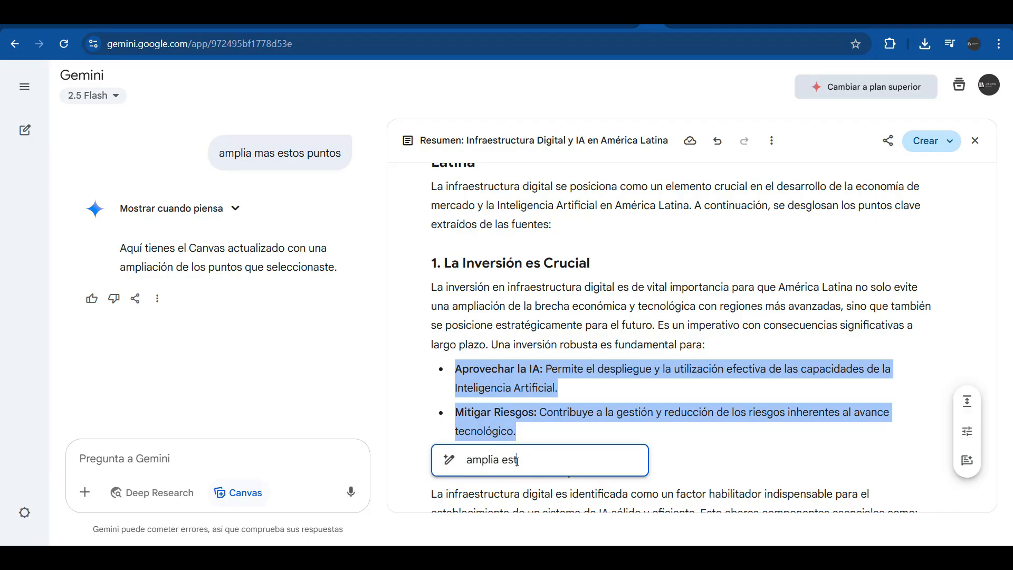
{"action": "type", "text": "os puntos"}
{"action": "key", "text": "Return"}
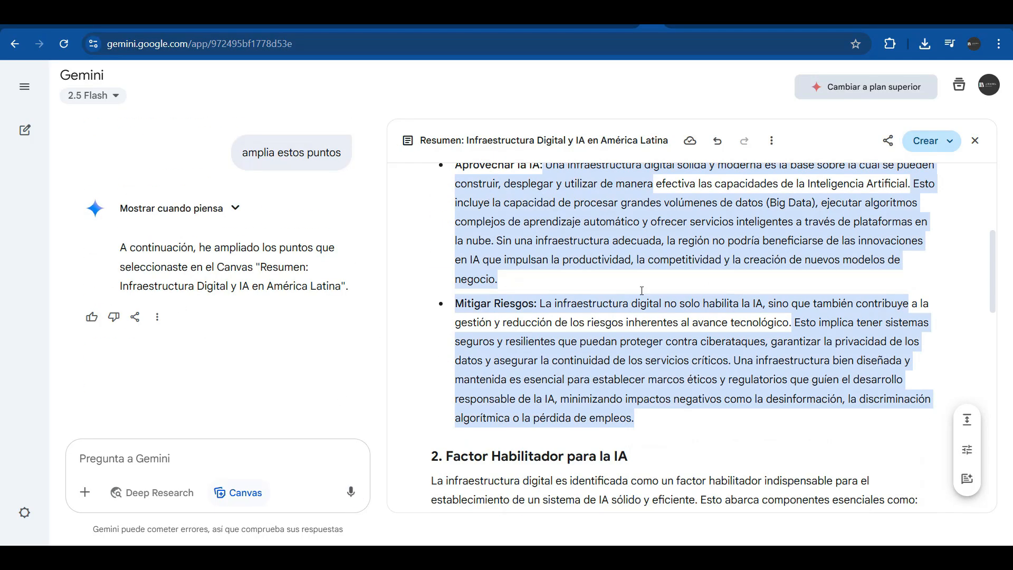
Rewrite the whole canvas in the Muy formal tone
{"action": "scroll", "coordinate": [587, 366], "scroll_direction": "up", "scroll_amount": 1}
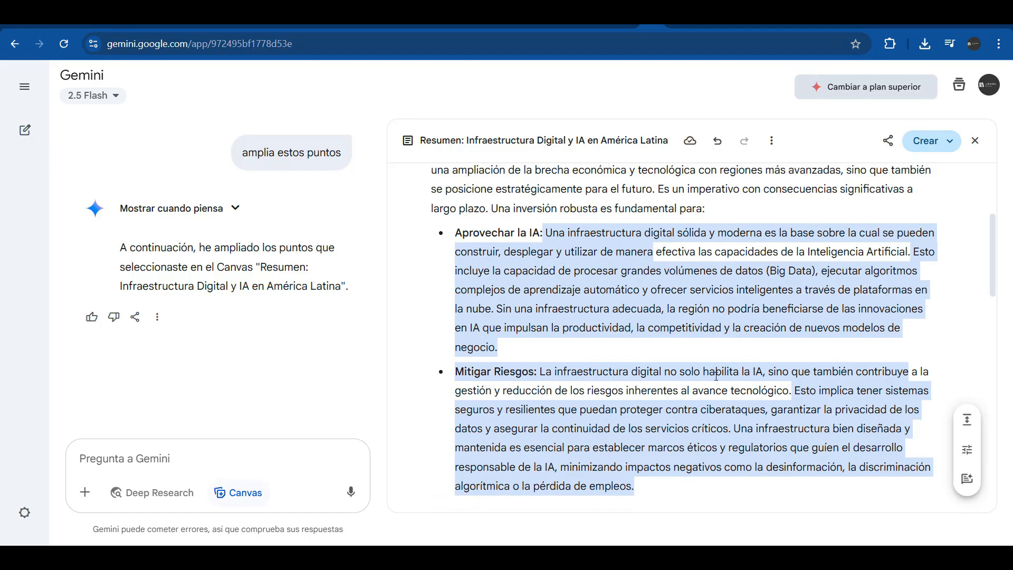
{"action": "left_click", "coordinate": [654, 214]}
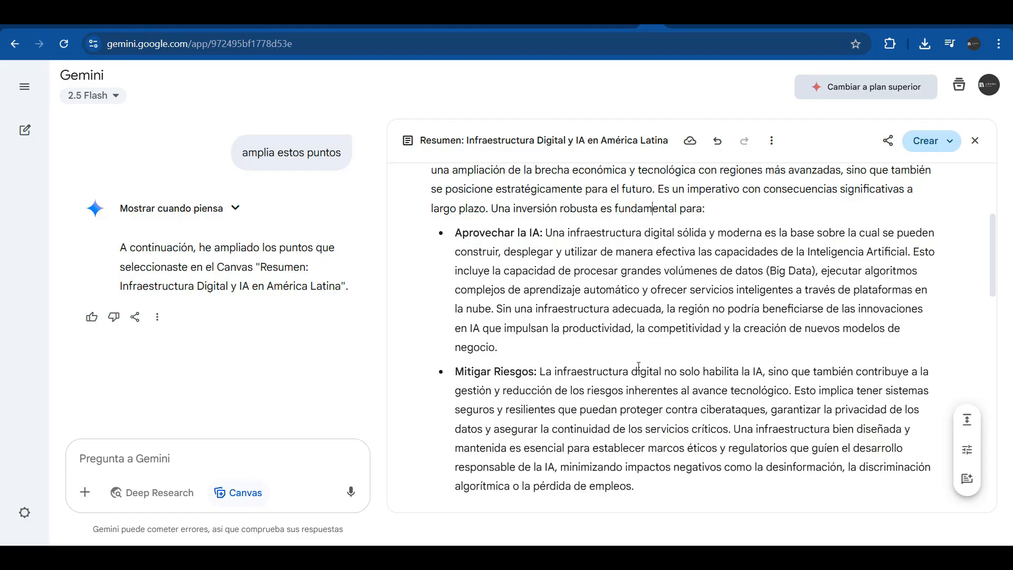
{"action": "left_click", "coordinate": [967, 451]}
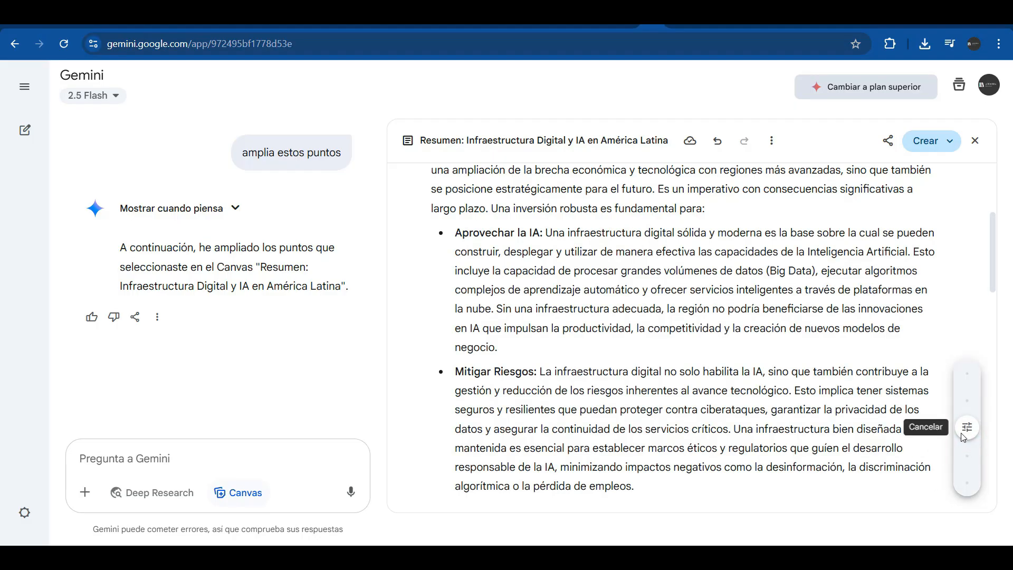
{"action": "left_click", "coordinate": [965, 476]}
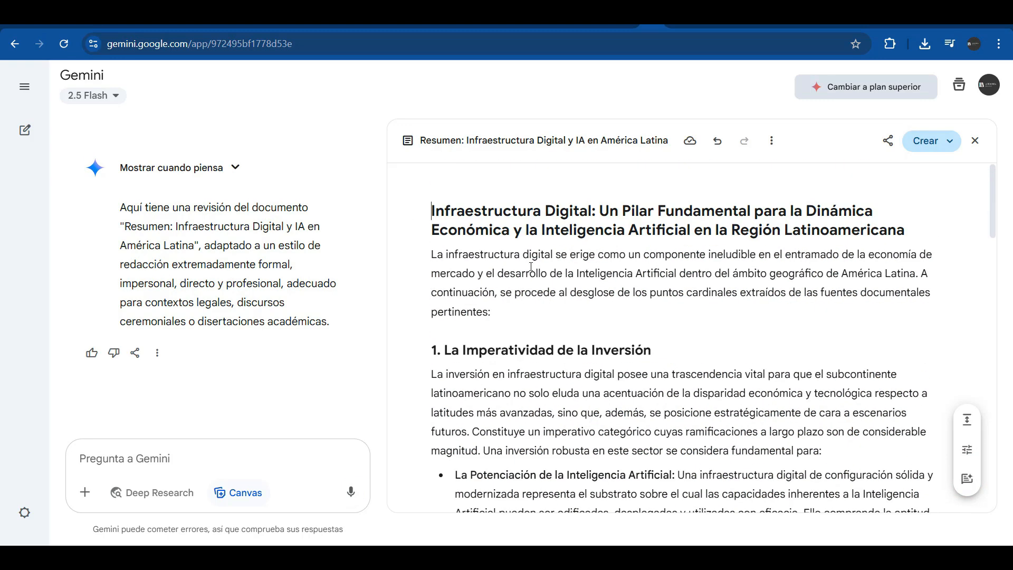
Add the sentence 'Insertar oraciones, hacer cambios.' right after 'progreso.' in the canvas
{"action": "scroll", "coordinate": [530, 267], "scroll_direction": "down", "scroll_amount": 15}
{"action": "left_click", "coordinate": [852, 420]}
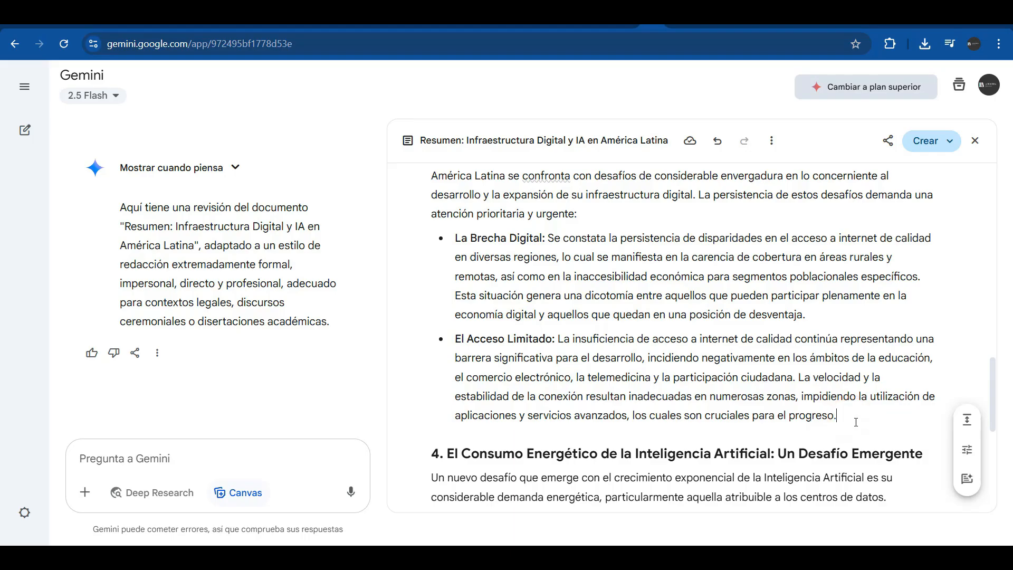
{"action": "type", "text": "Insertar oraciones, hacer cambios."}
{"action": "left_click", "coordinate": [683, 415]}
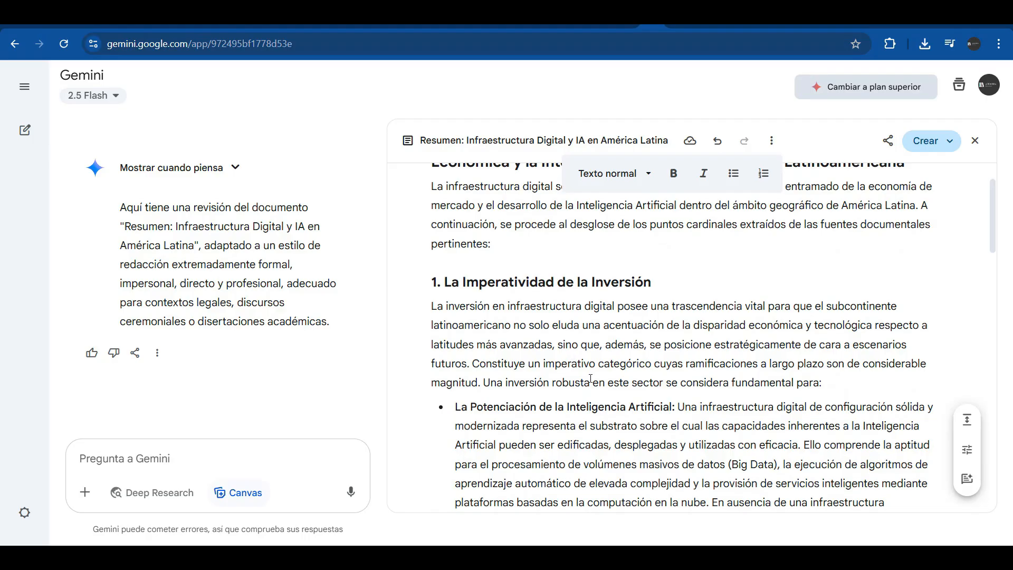
Select the section 3 paragraph of the restyled canvas
{"action": "scroll", "coordinate": [591, 380], "scroll_direction": "down", "scroll_amount": 4}
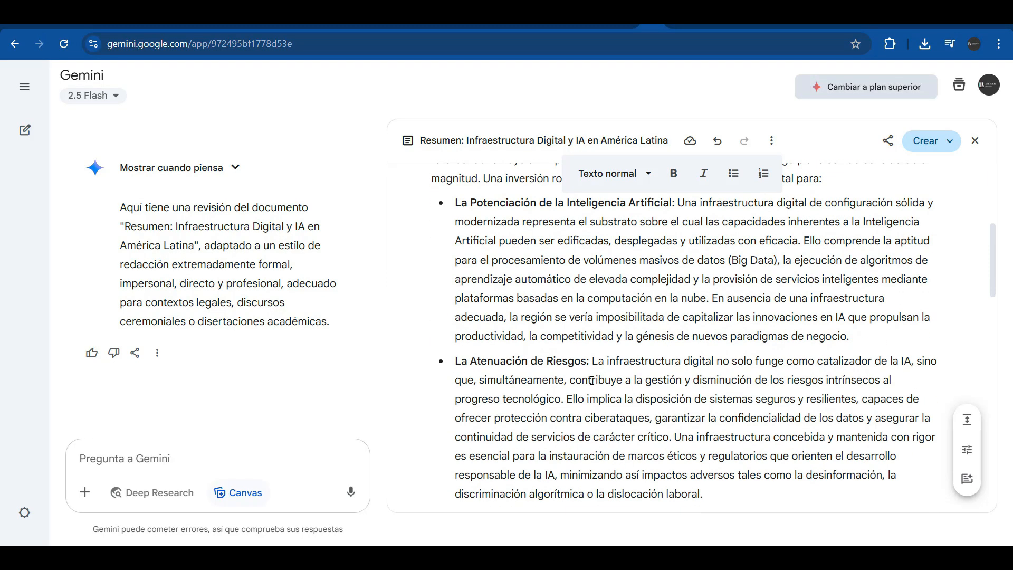
{"action": "scroll", "coordinate": [686, 337], "scroll_direction": "down", "scroll_amount": 8}
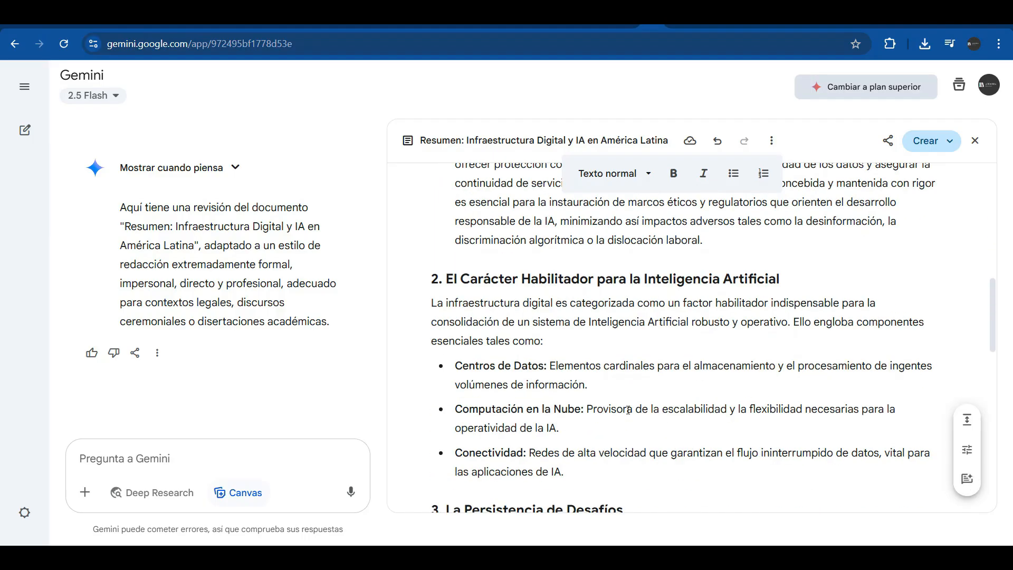
{"action": "left_click_drag", "start_coordinate": [586, 418], "coordinate": [424, 368]}
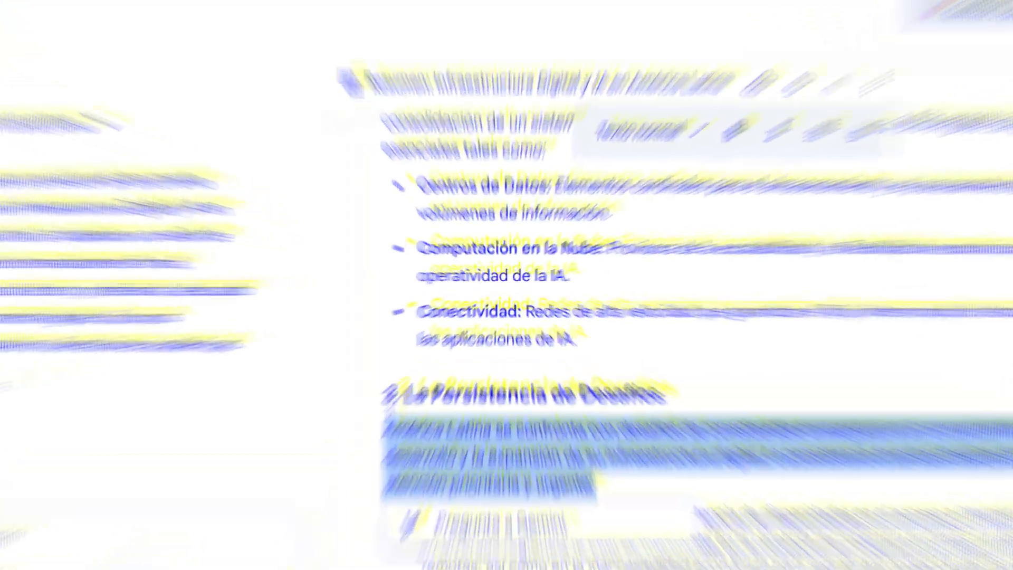